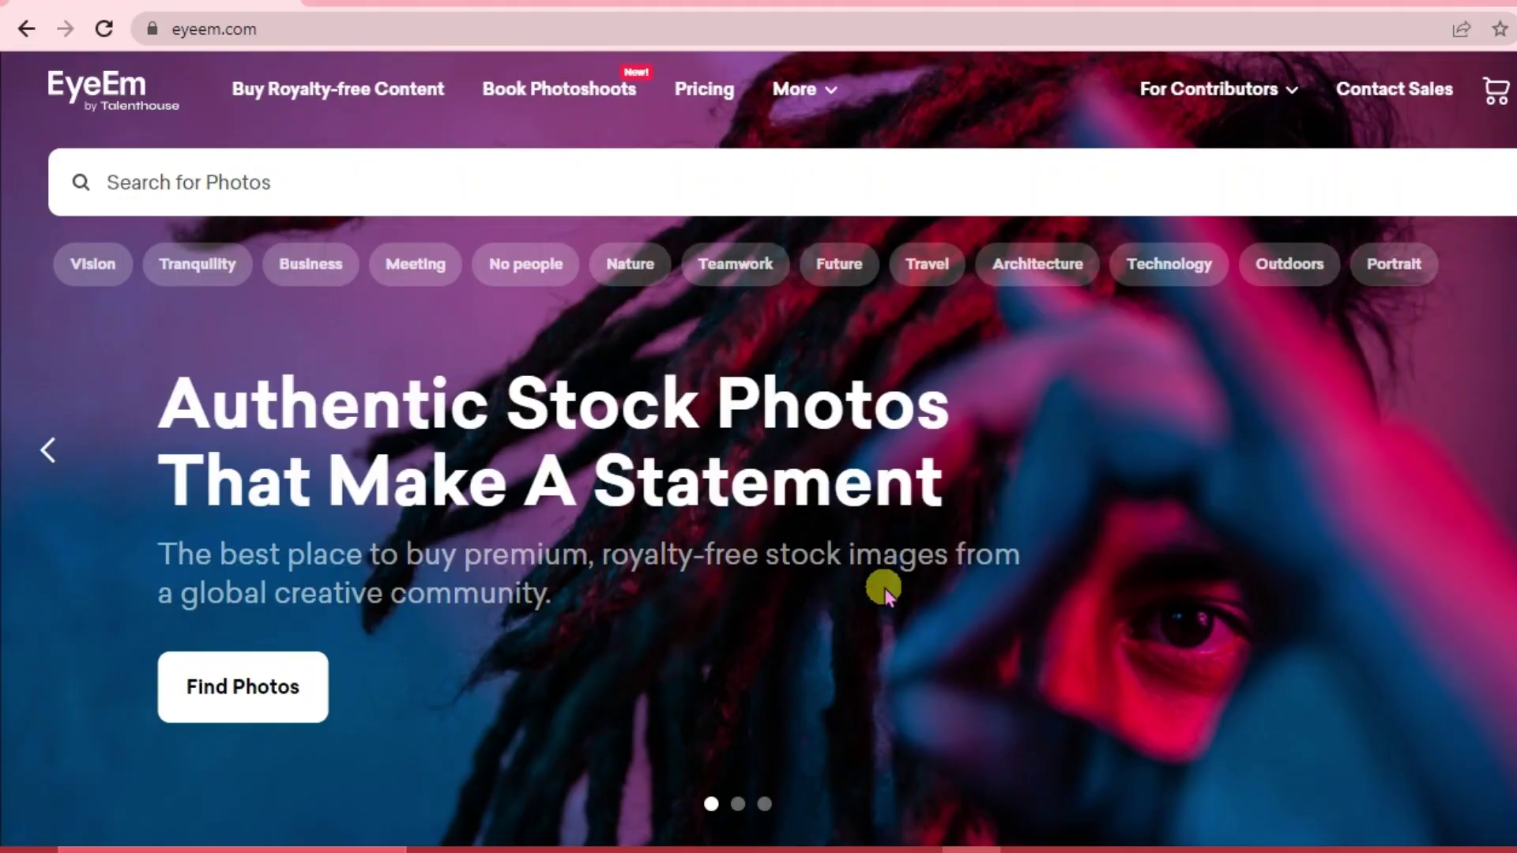
- Browse the EyeEm contributor page and start the account sign-up
{"action": "scroll", "coordinate": [989, 588], "scroll_direction": "down", "scroll_amount": 2}
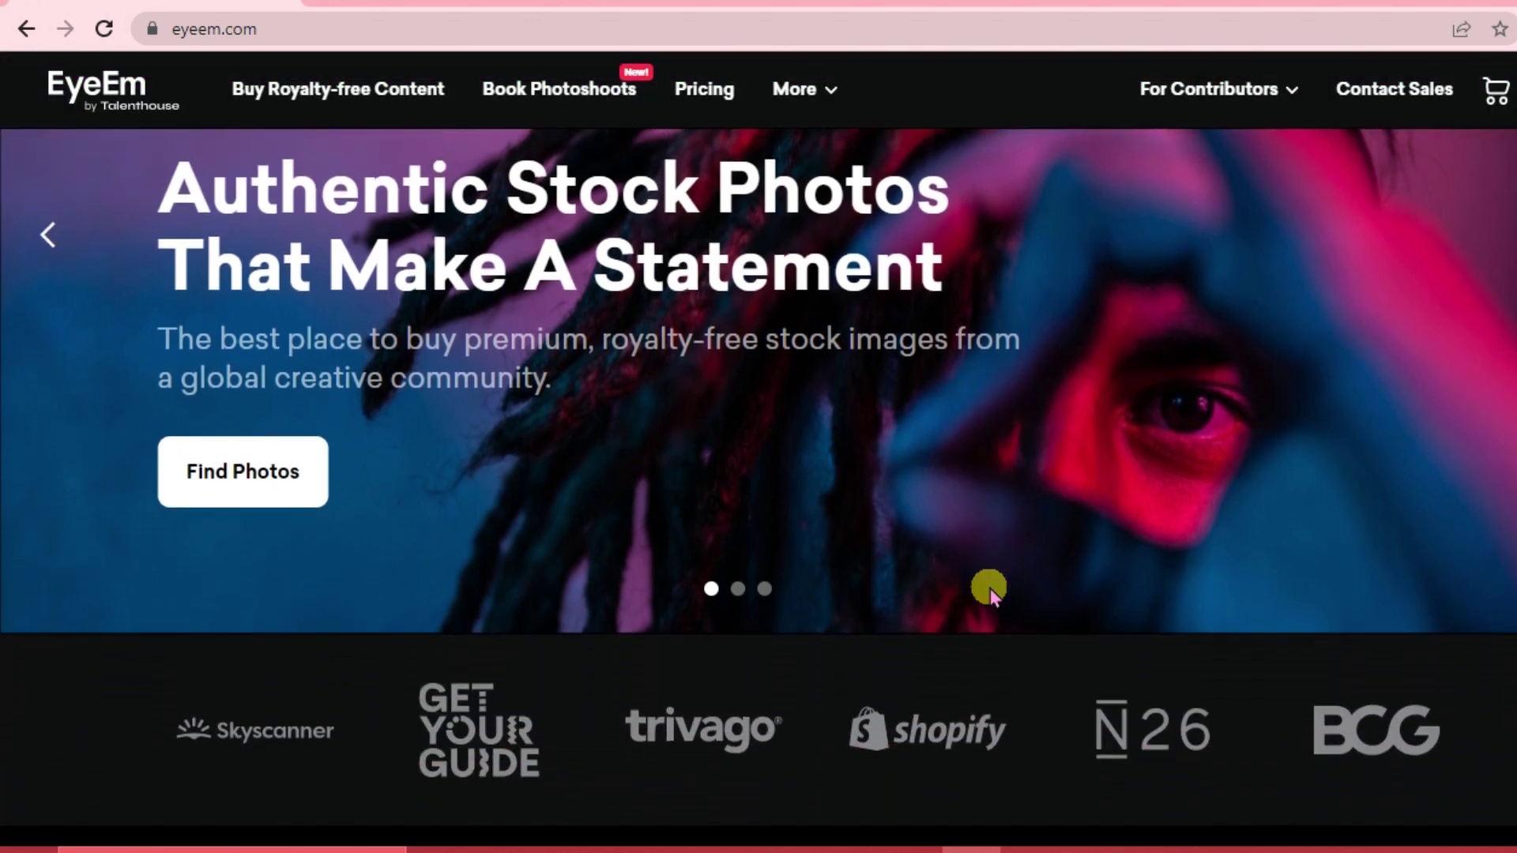
{"action": "scroll", "coordinate": [989, 588], "scroll_direction": "down", "scroll_amount": 3}
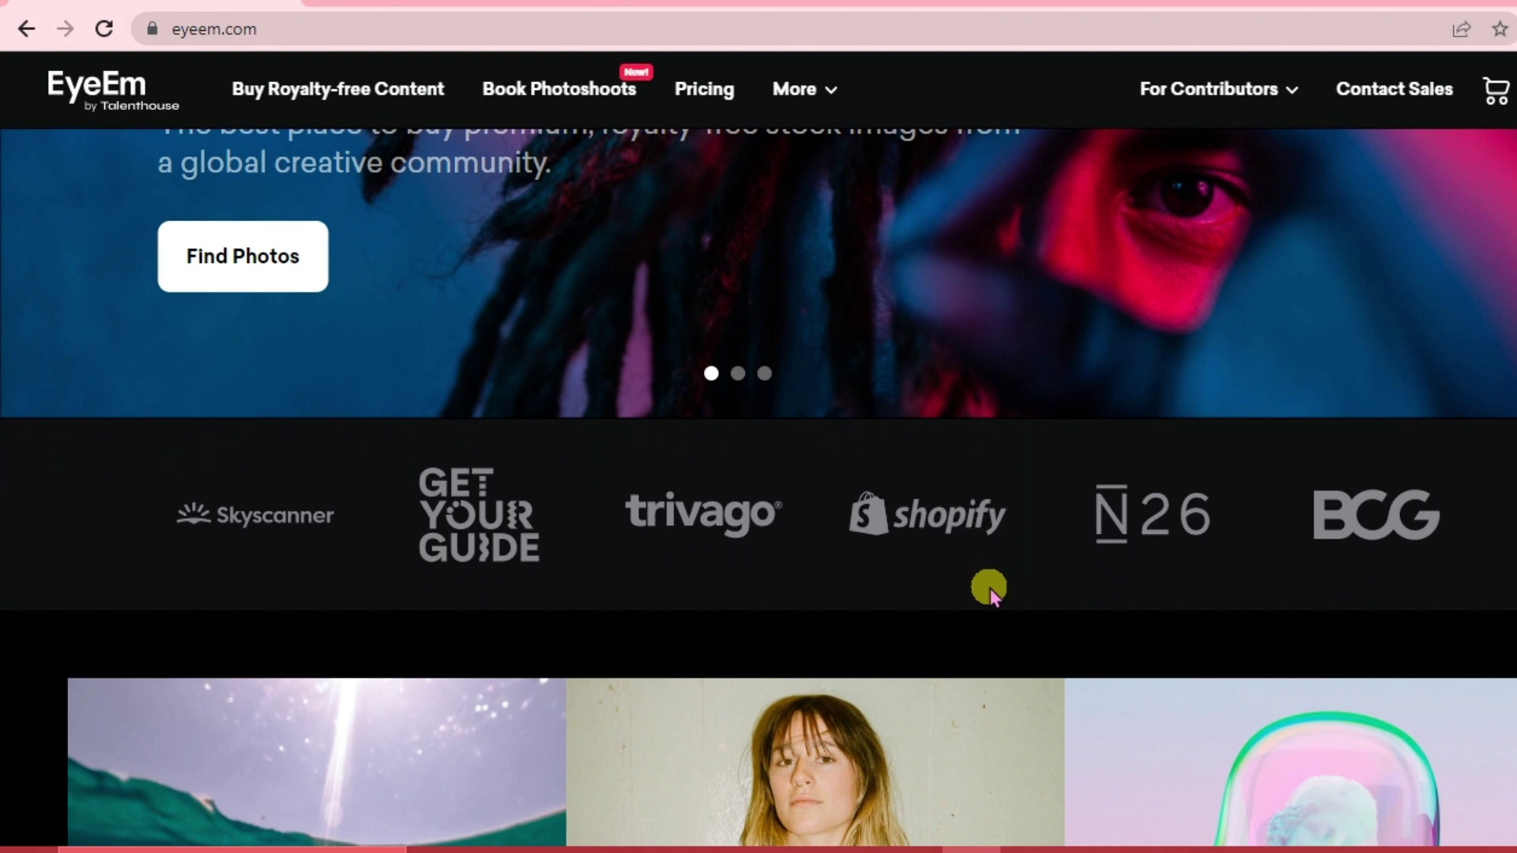
{"action": "scroll", "coordinate": [989, 587], "scroll_direction": "down", "scroll_amount": 2}
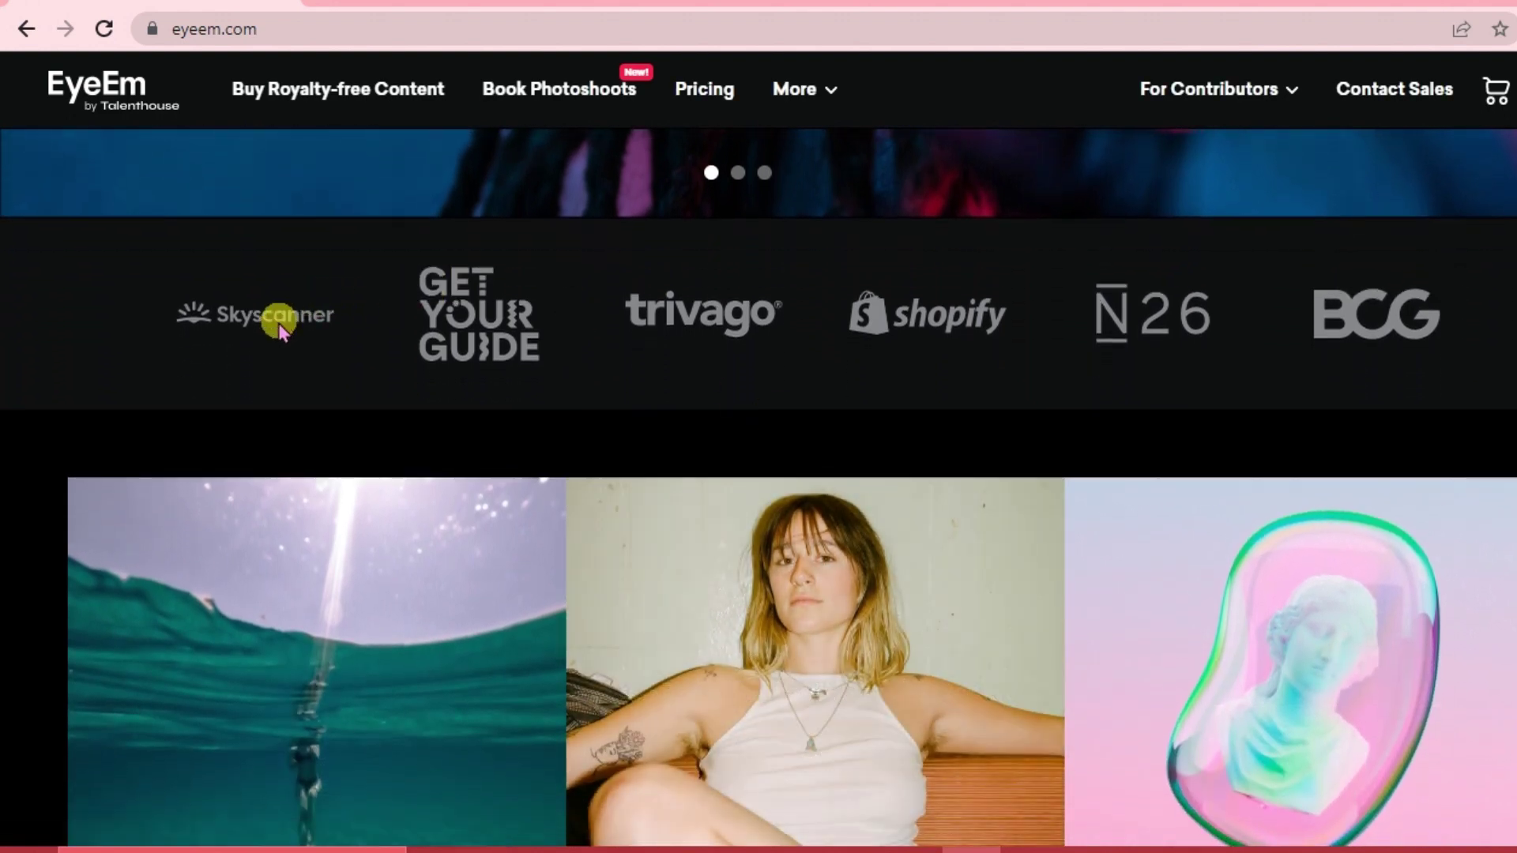
{"action": "scroll", "coordinate": [346, 715], "scroll_direction": "down", "scroll_amount": 3}
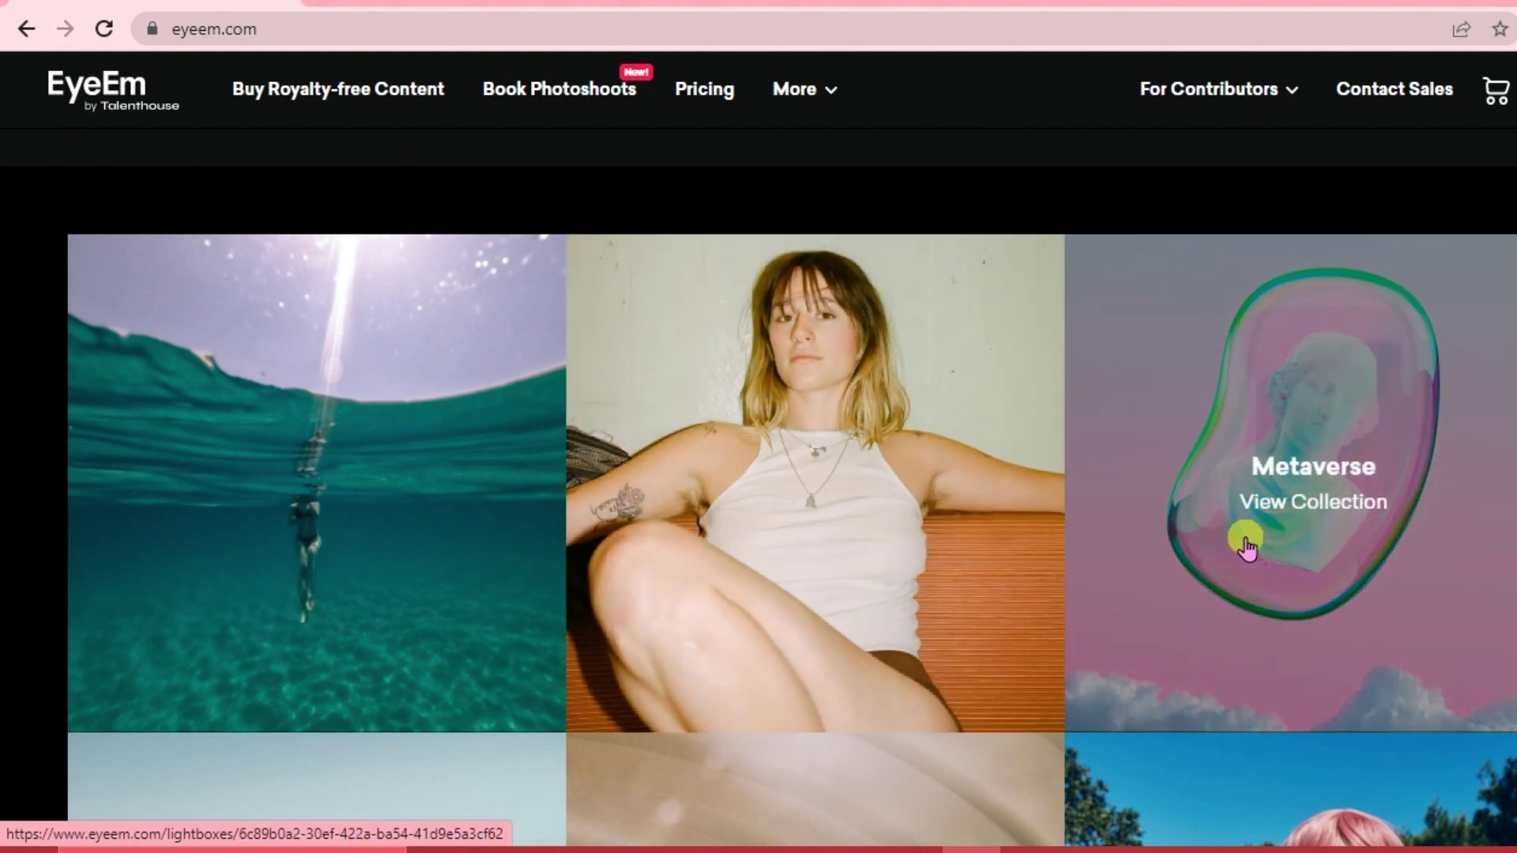
{"action": "scroll", "coordinate": [1246, 545], "scroll_direction": "down", "scroll_amount": 5}
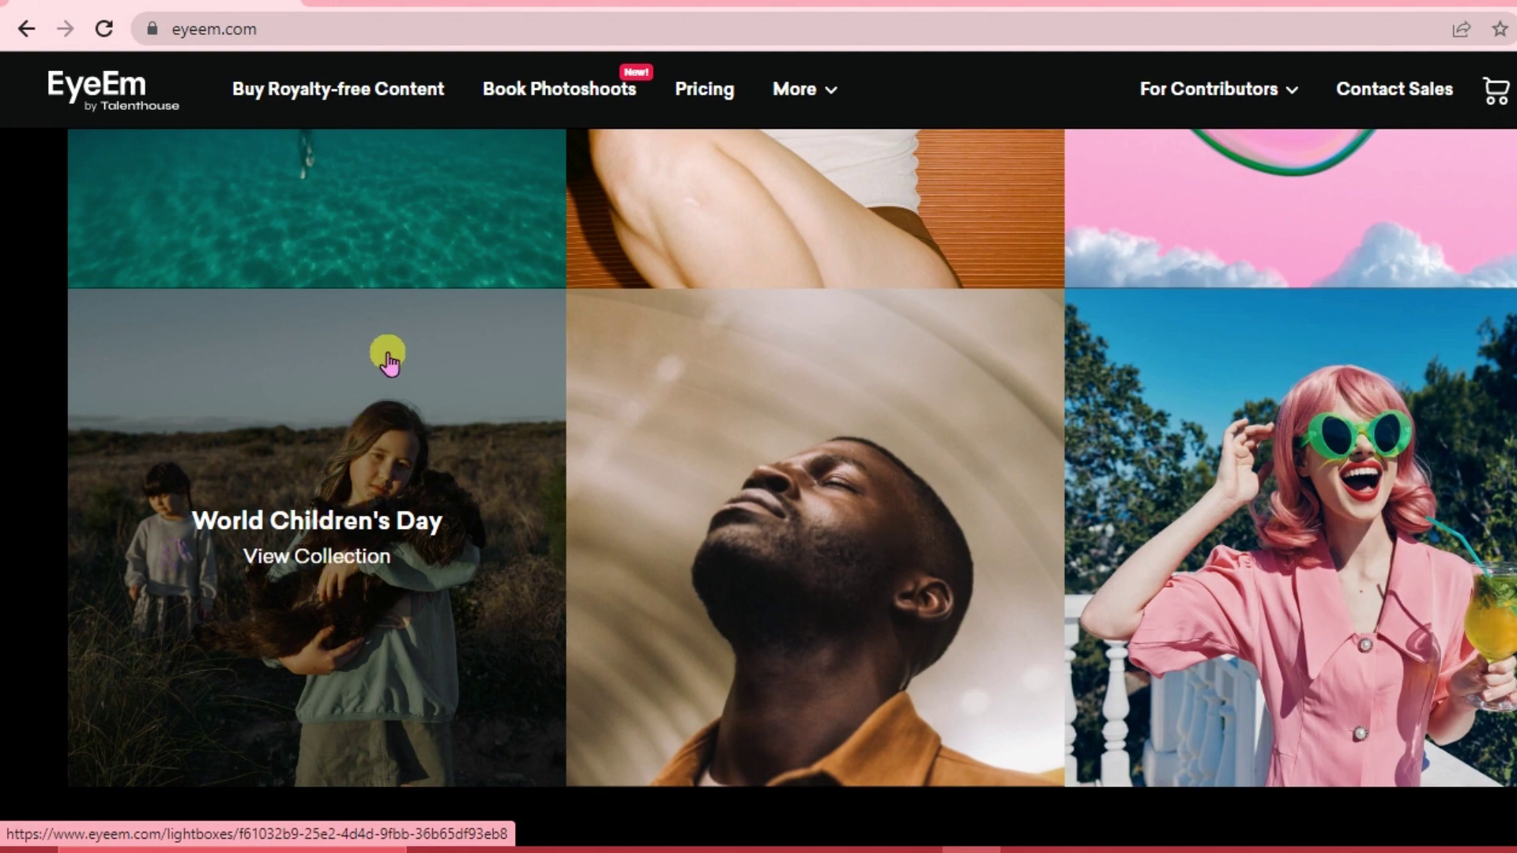
{"action": "scroll", "coordinate": [395, 443], "scroll_direction": "down", "scroll_amount": 5}
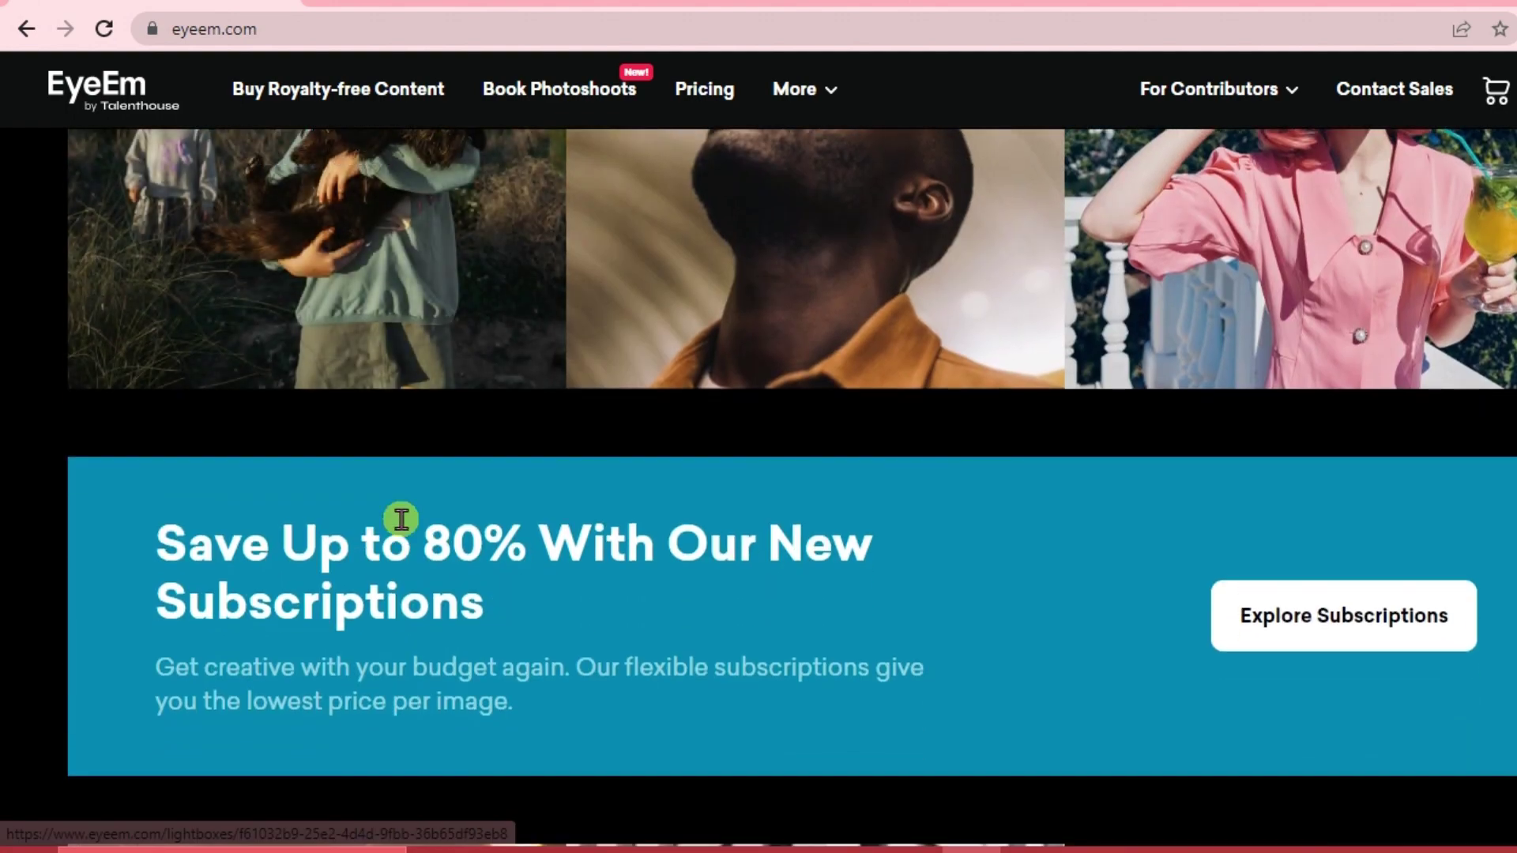
{"action": "scroll", "coordinate": [401, 519], "scroll_direction": "down", "scroll_amount": 3}
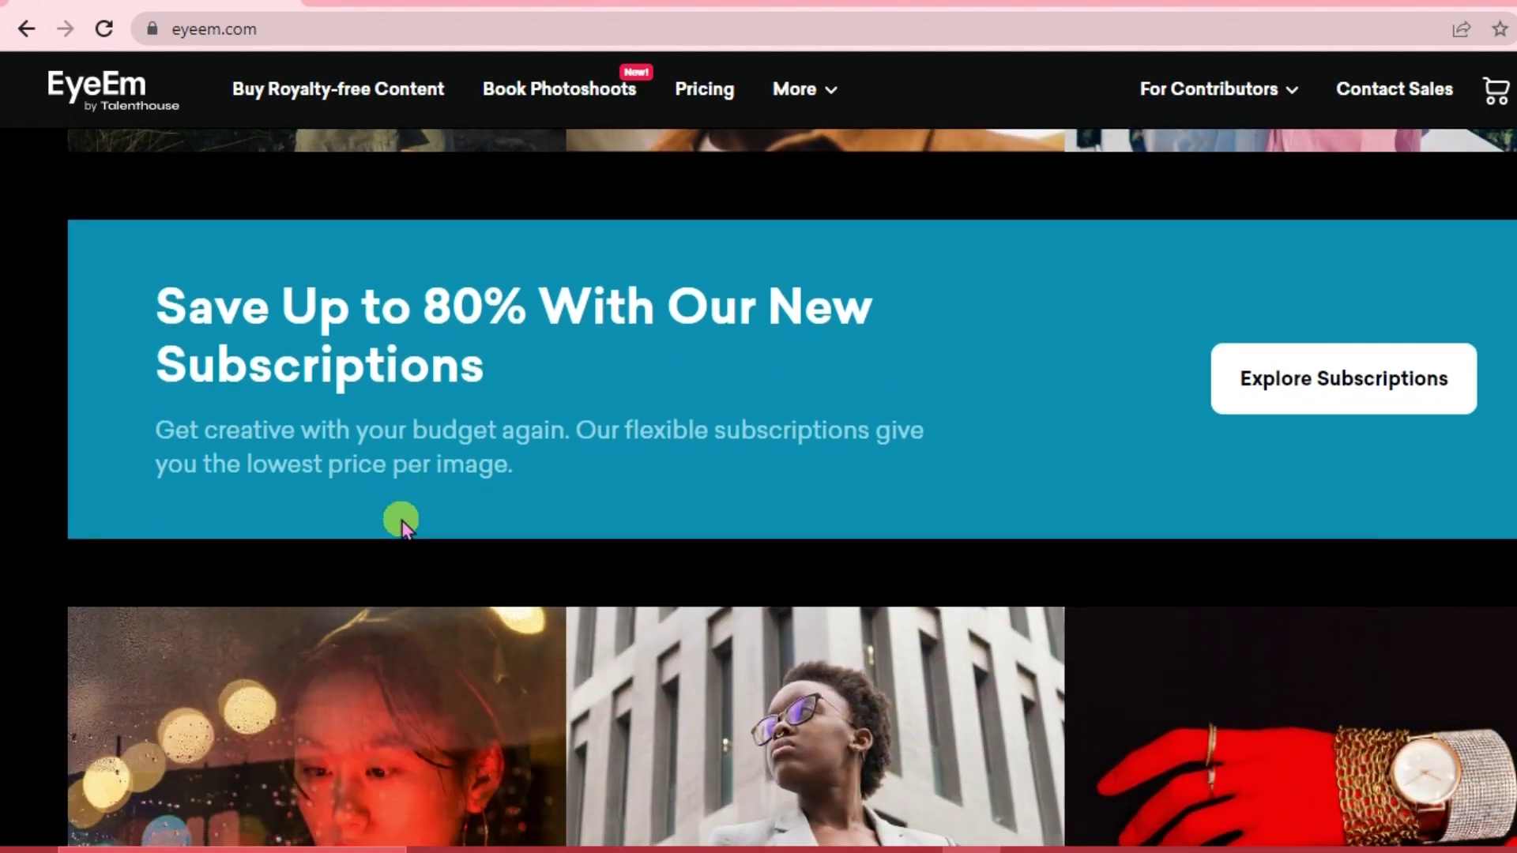
{"action": "scroll", "coordinate": [402, 521], "scroll_direction": "down", "scroll_amount": 3}
{"action": "scroll", "coordinate": [401, 520], "scroll_direction": "down", "scroll_amount": 1}
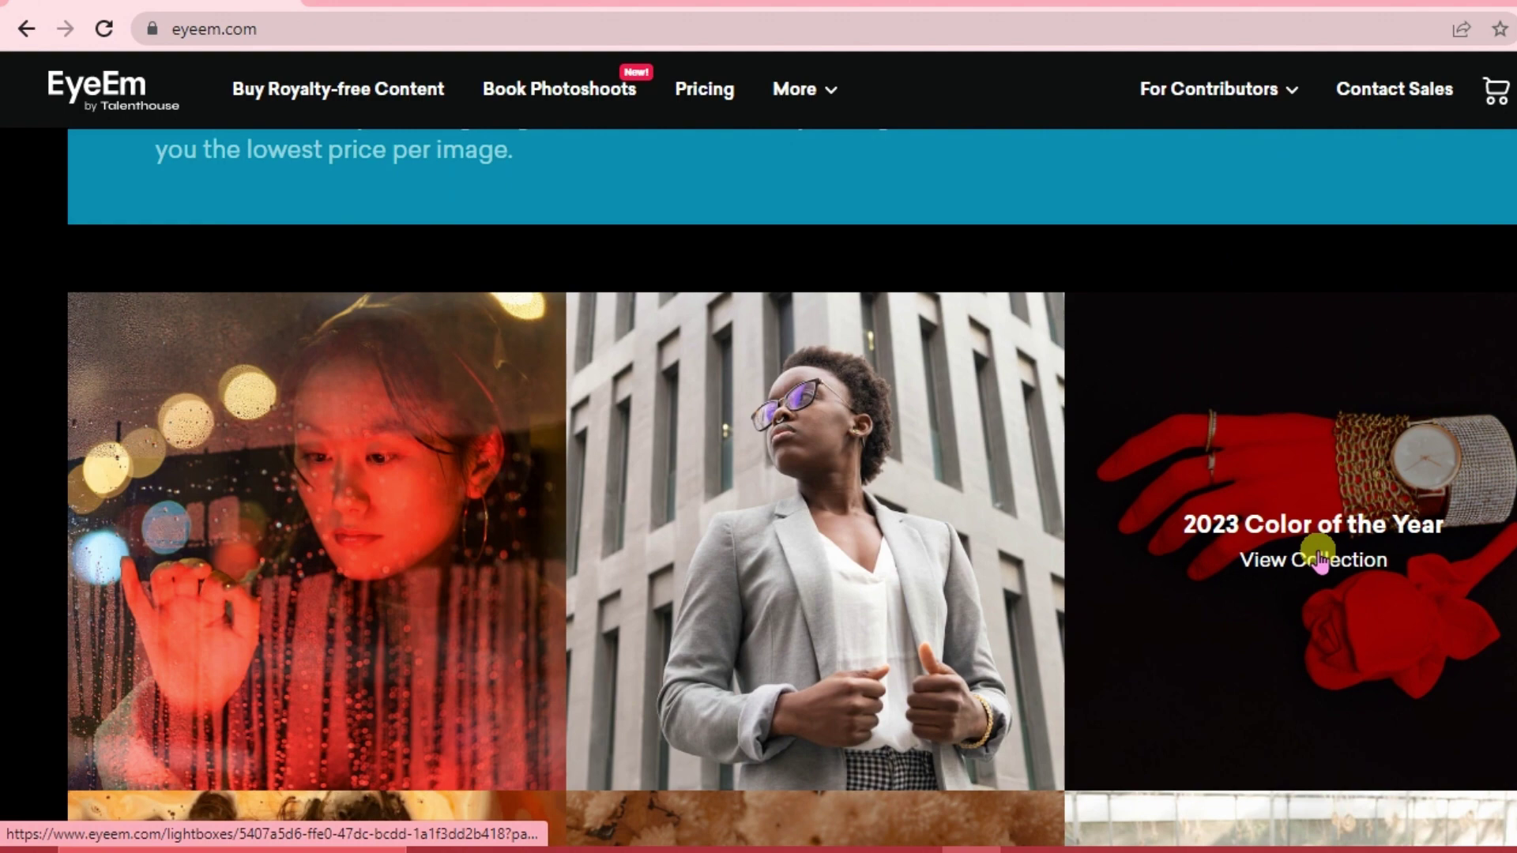
{"action": "scroll", "coordinate": [1318, 557], "scroll_direction": "down", "scroll_amount": 3}
{"action": "scroll", "coordinate": [1318, 557], "scroll_direction": "down", "scroll_amount": 2}
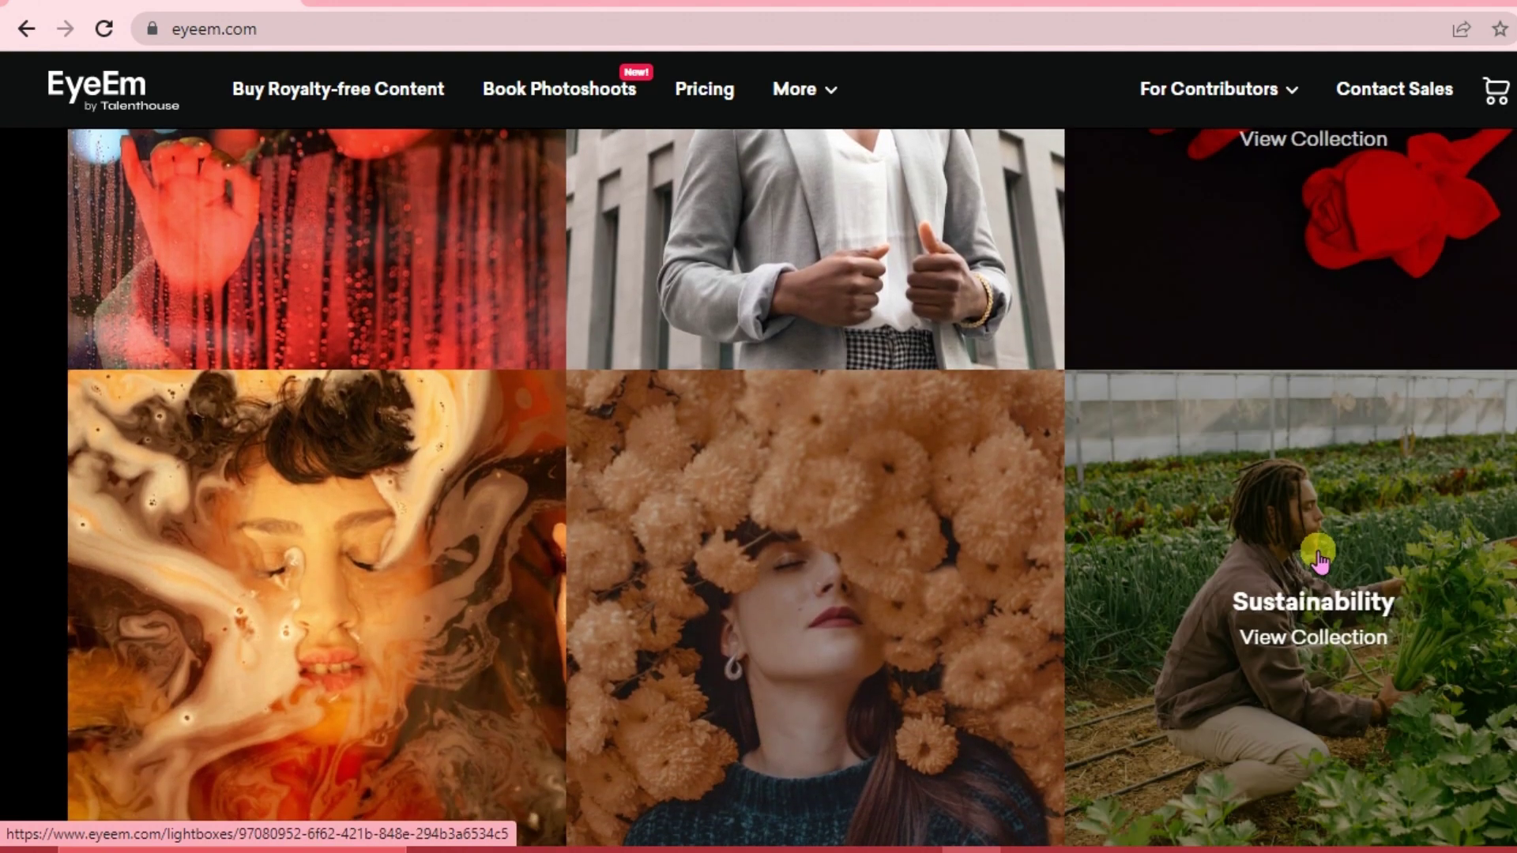
{"action": "scroll", "coordinate": [1318, 558], "scroll_direction": "down", "scroll_amount": 1}
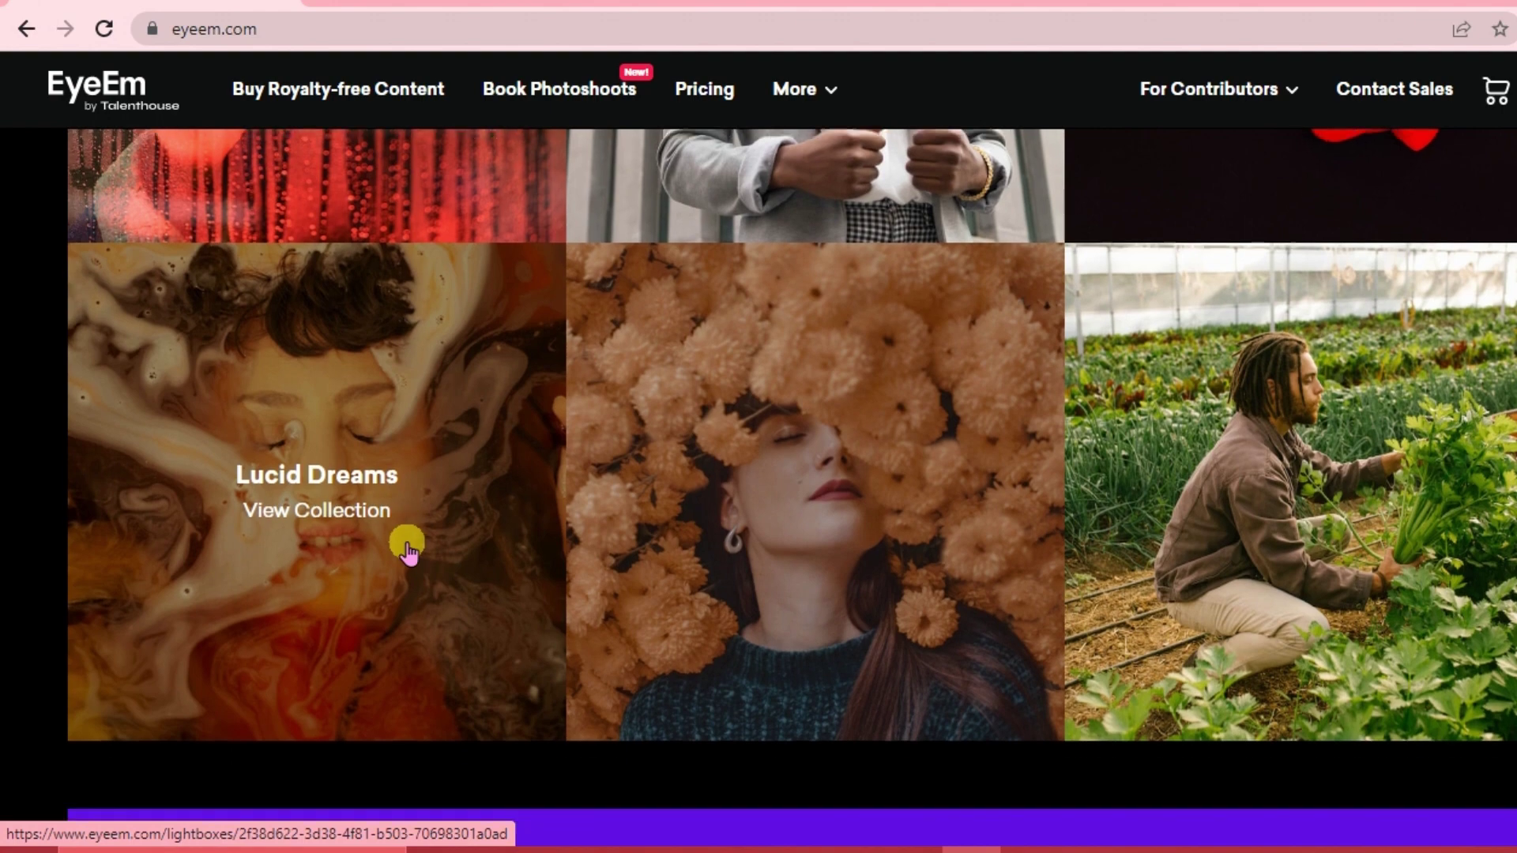
{"action": "scroll", "coordinate": [407, 545], "scroll_direction": "down", "scroll_amount": 7}
{"action": "scroll", "coordinate": [408, 543], "scroll_direction": "down", "scroll_amount": 4}
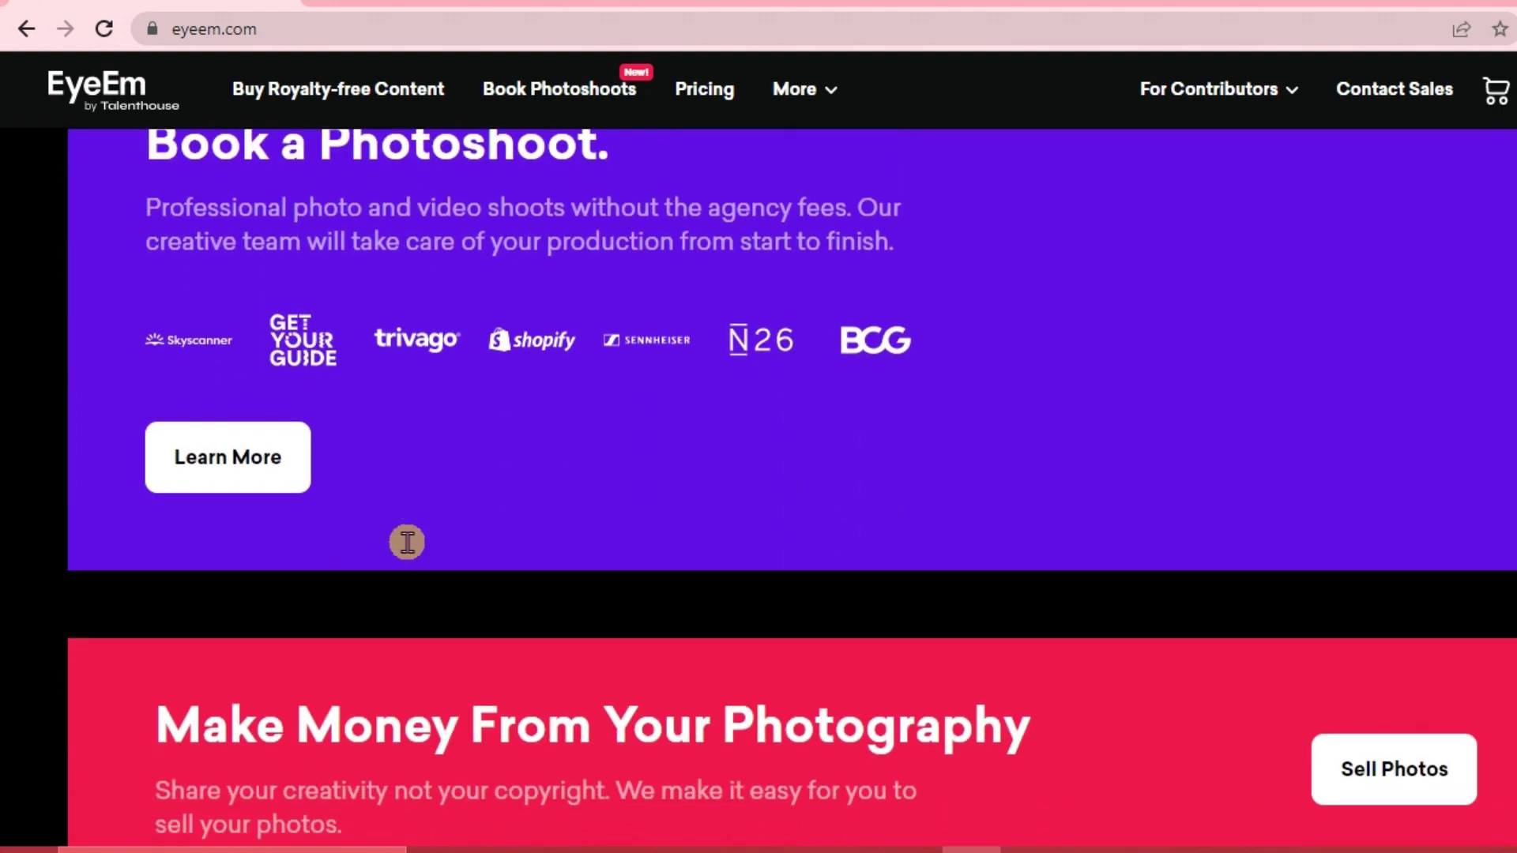
{"action": "scroll", "coordinate": [407, 543], "scroll_direction": "down", "scroll_amount": 5}
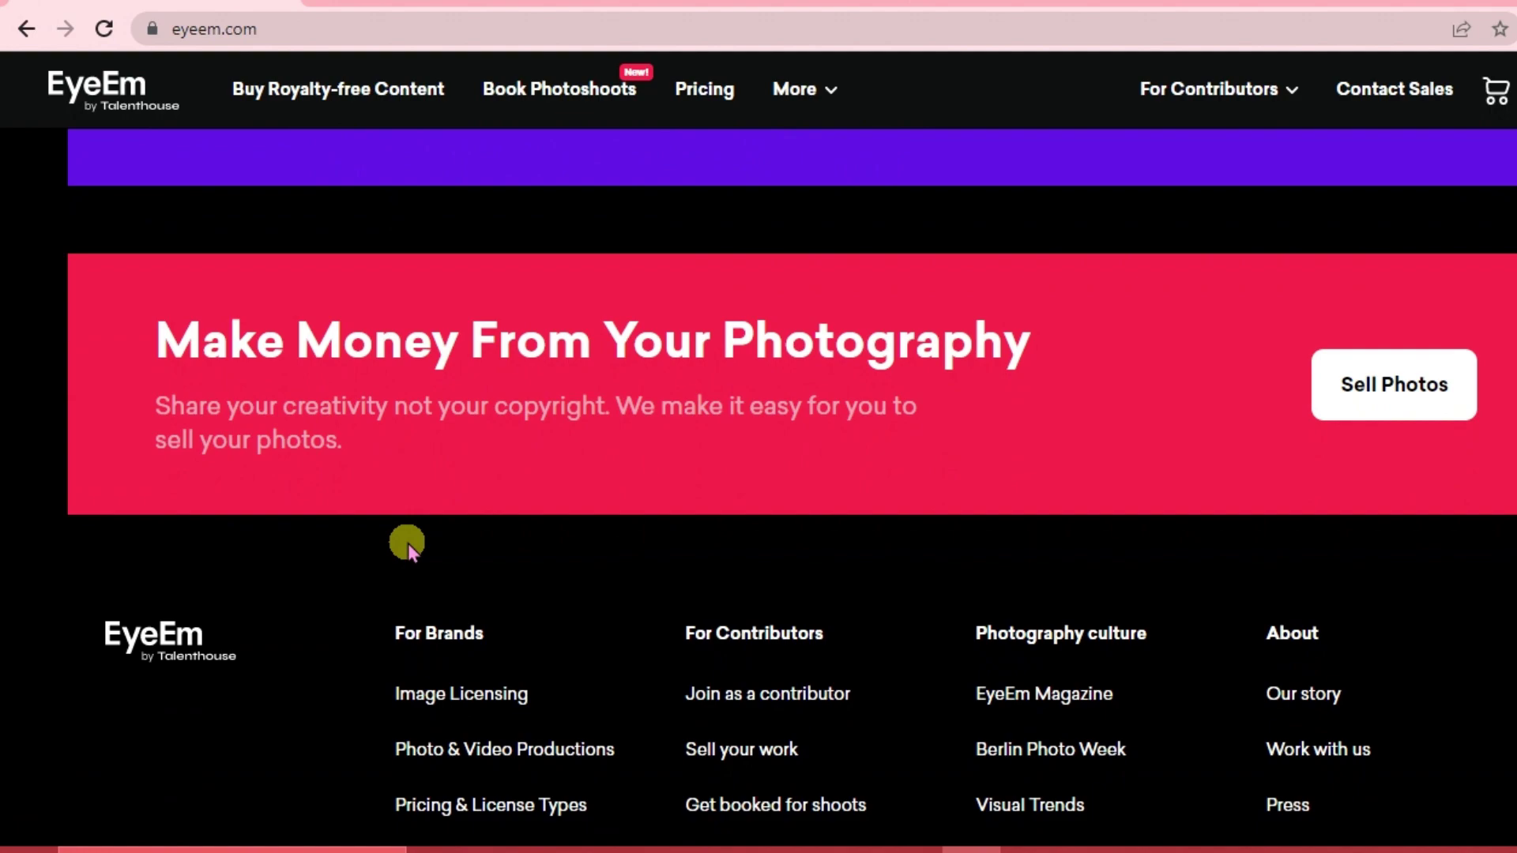
{"action": "scroll", "coordinate": [408, 543], "scroll_direction": "down", "scroll_amount": 1}
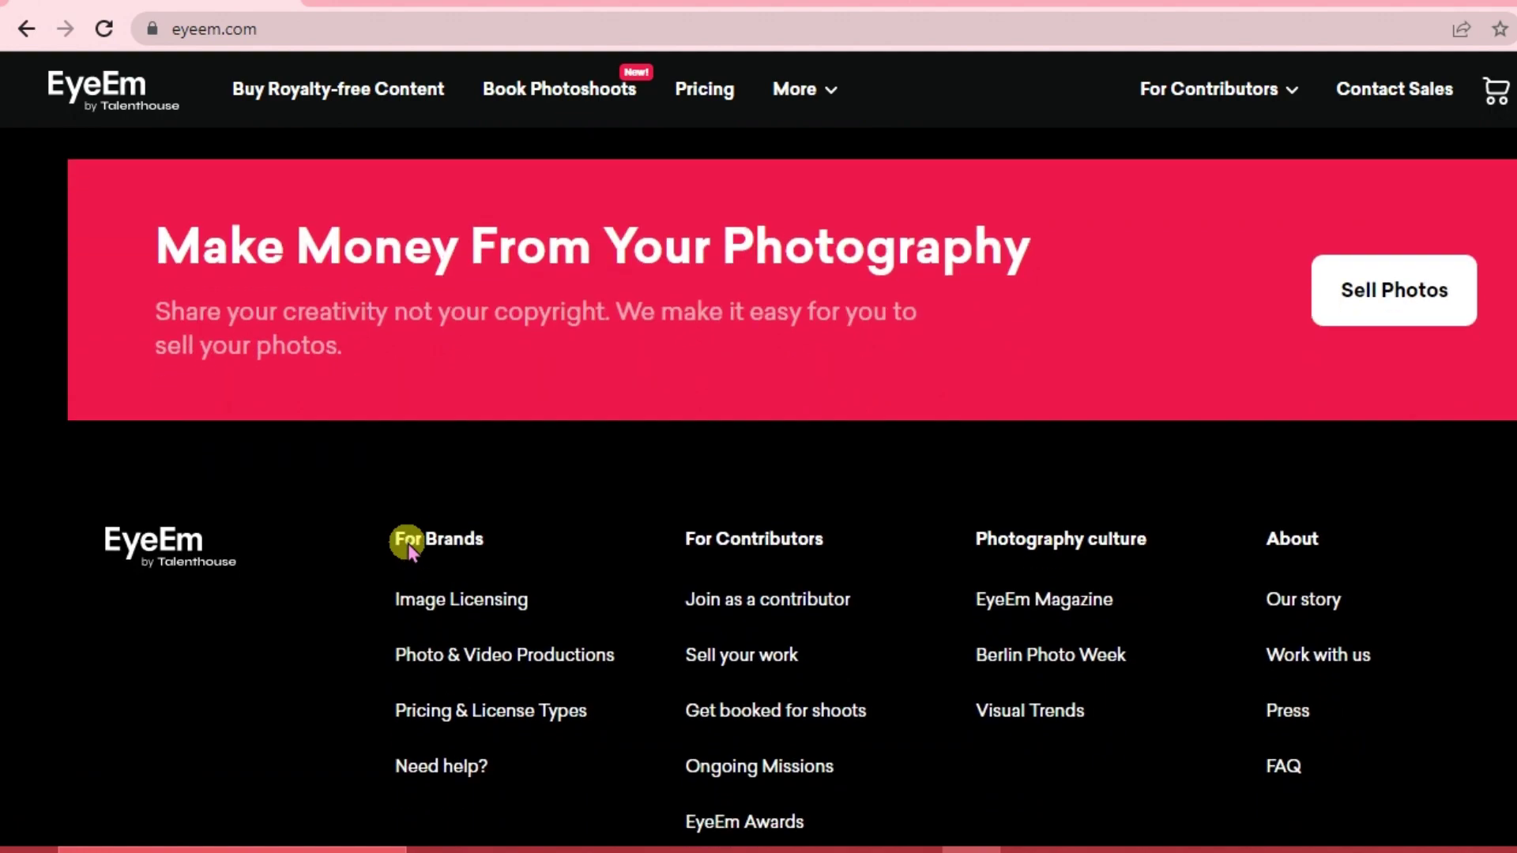
{"action": "scroll", "coordinate": [408, 543], "scroll_direction": "up", "scroll_amount": 6}
{"action": "scroll", "coordinate": [408, 544], "scroll_direction": "up", "scroll_amount": 2}
{"action": "scroll", "coordinate": [408, 544], "scroll_direction": "up", "scroll_amount": 5}
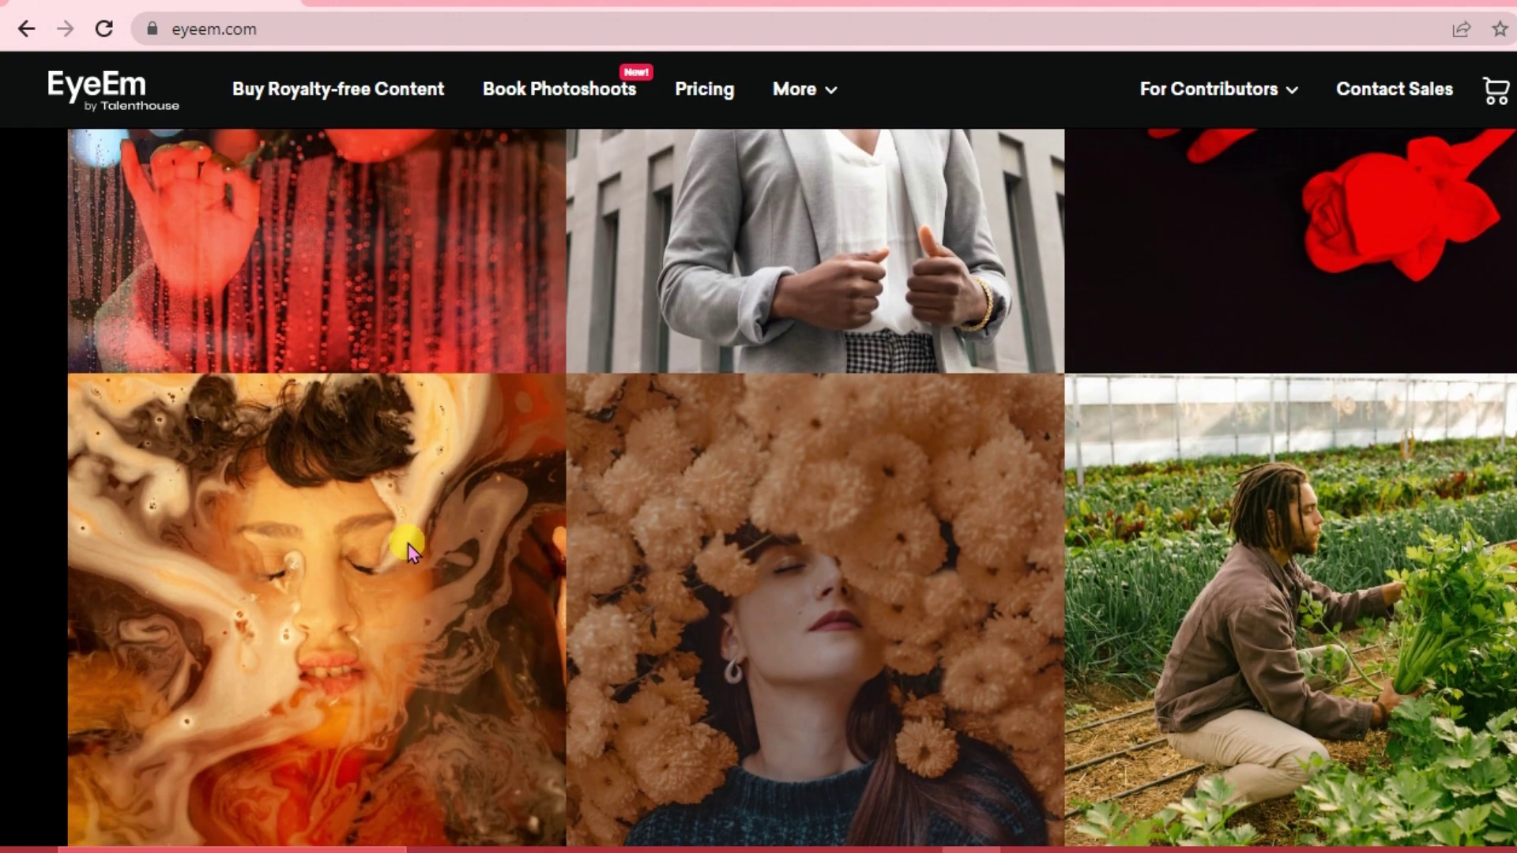
{"action": "scroll", "coordinate": [407, 543], "scroll_direction": "up", "scroll_amount": 5}
{"action": "scroll", "coordinate": [408, 544], "scroll_direction": "up", "scroll_amount": 5}
{"action": "scroll", "coordinate": [408, 544], "scroll_direction": "up", "scroll_amount": 4}
{"action": "scroll", "coordinate": [407, 543], "scroll_direction": "up", "scroll_amount": 3}
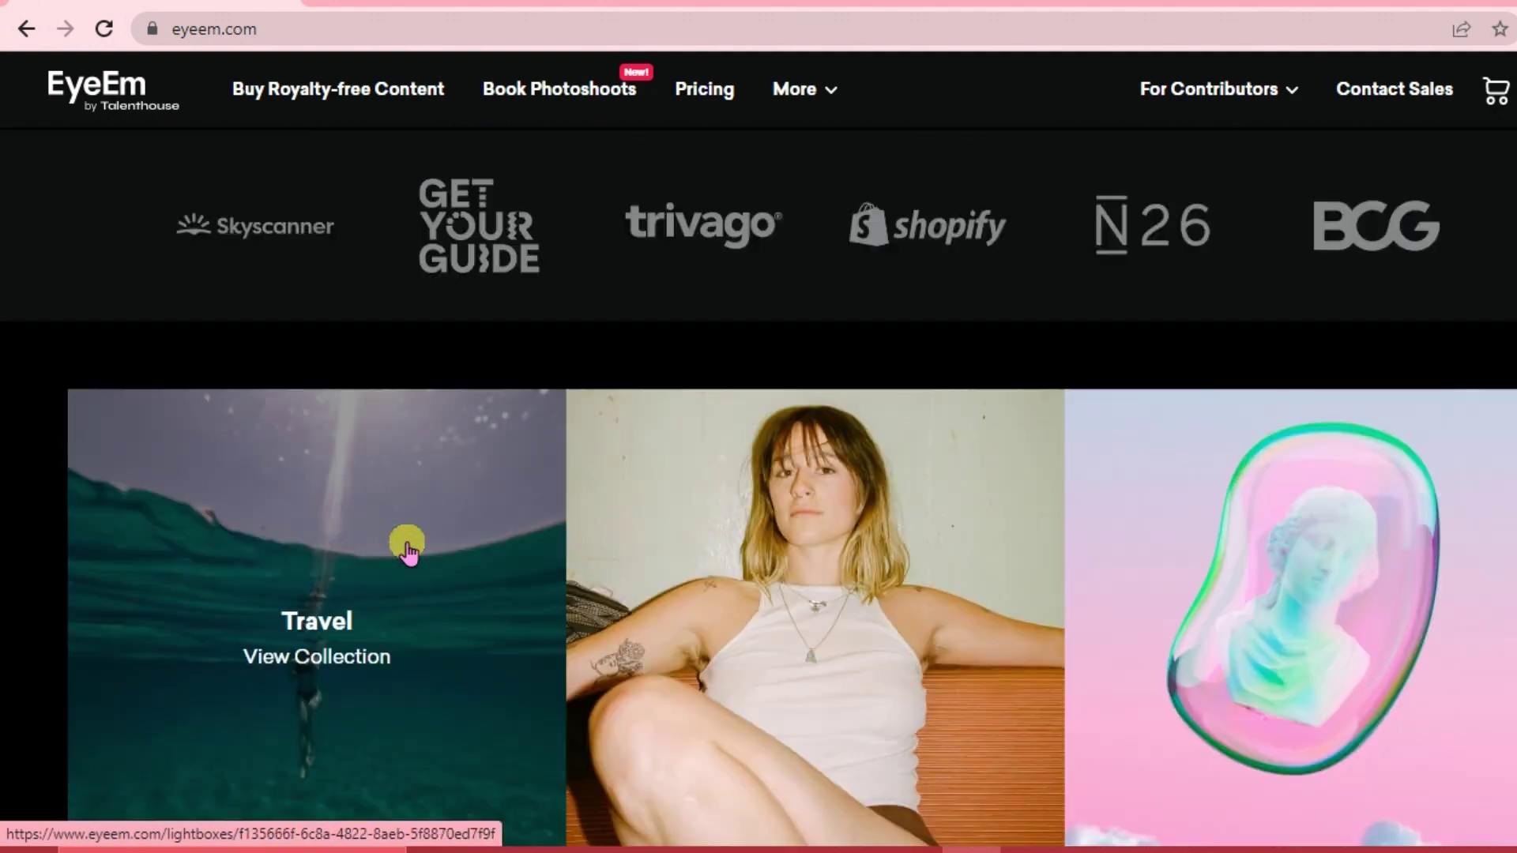
{"action": "scroll", "coordinate": [407, 544], "scroll_direction": "up", "scroll_amount": 5}
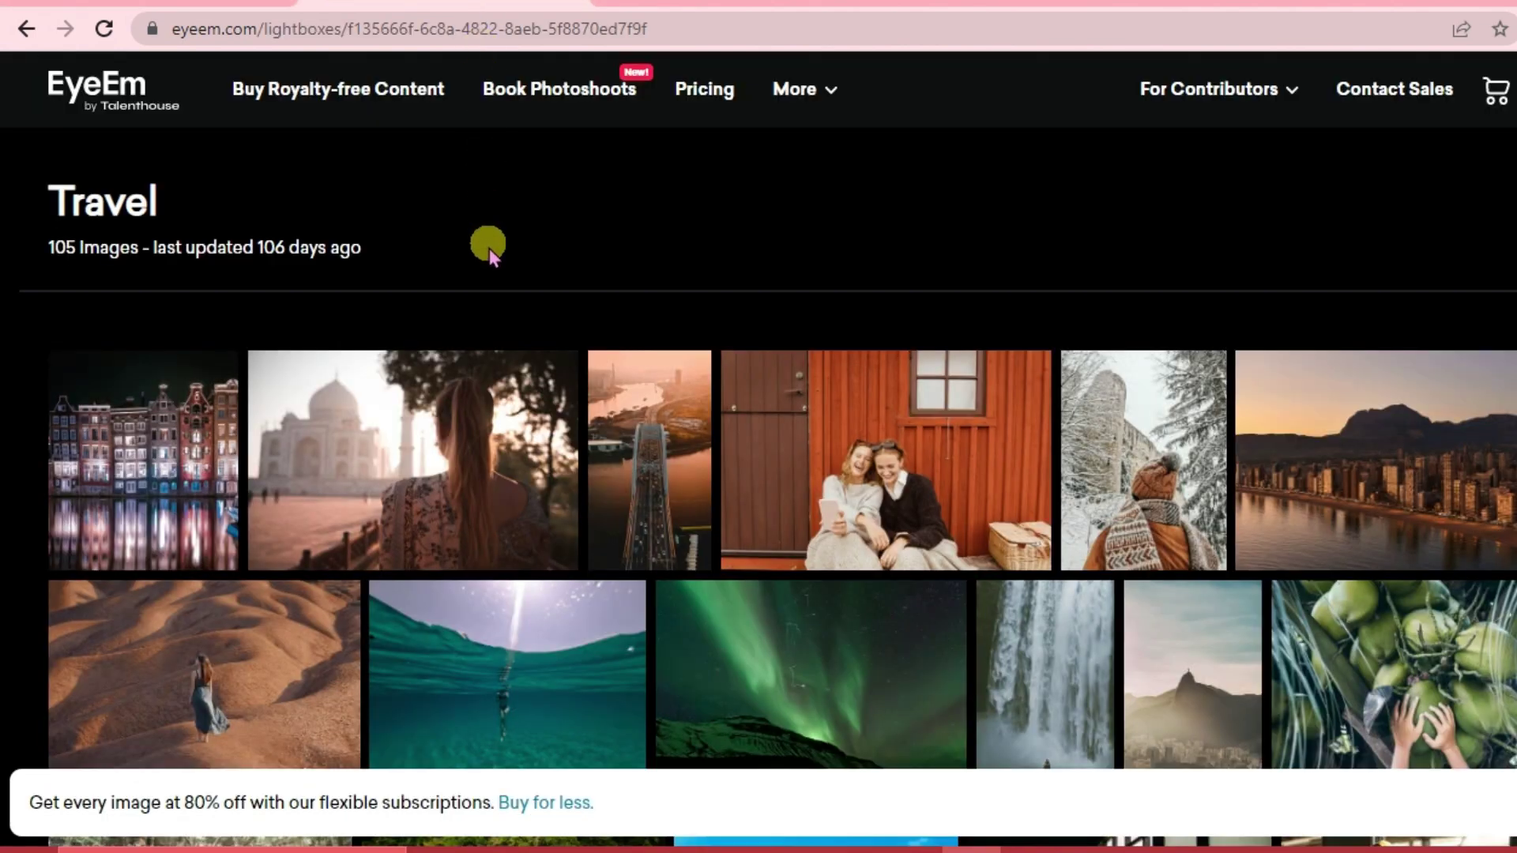
{"action": "scroll", "coordinate": [292, 482], "scroll_direction": "down", "scroll_amount": 2}
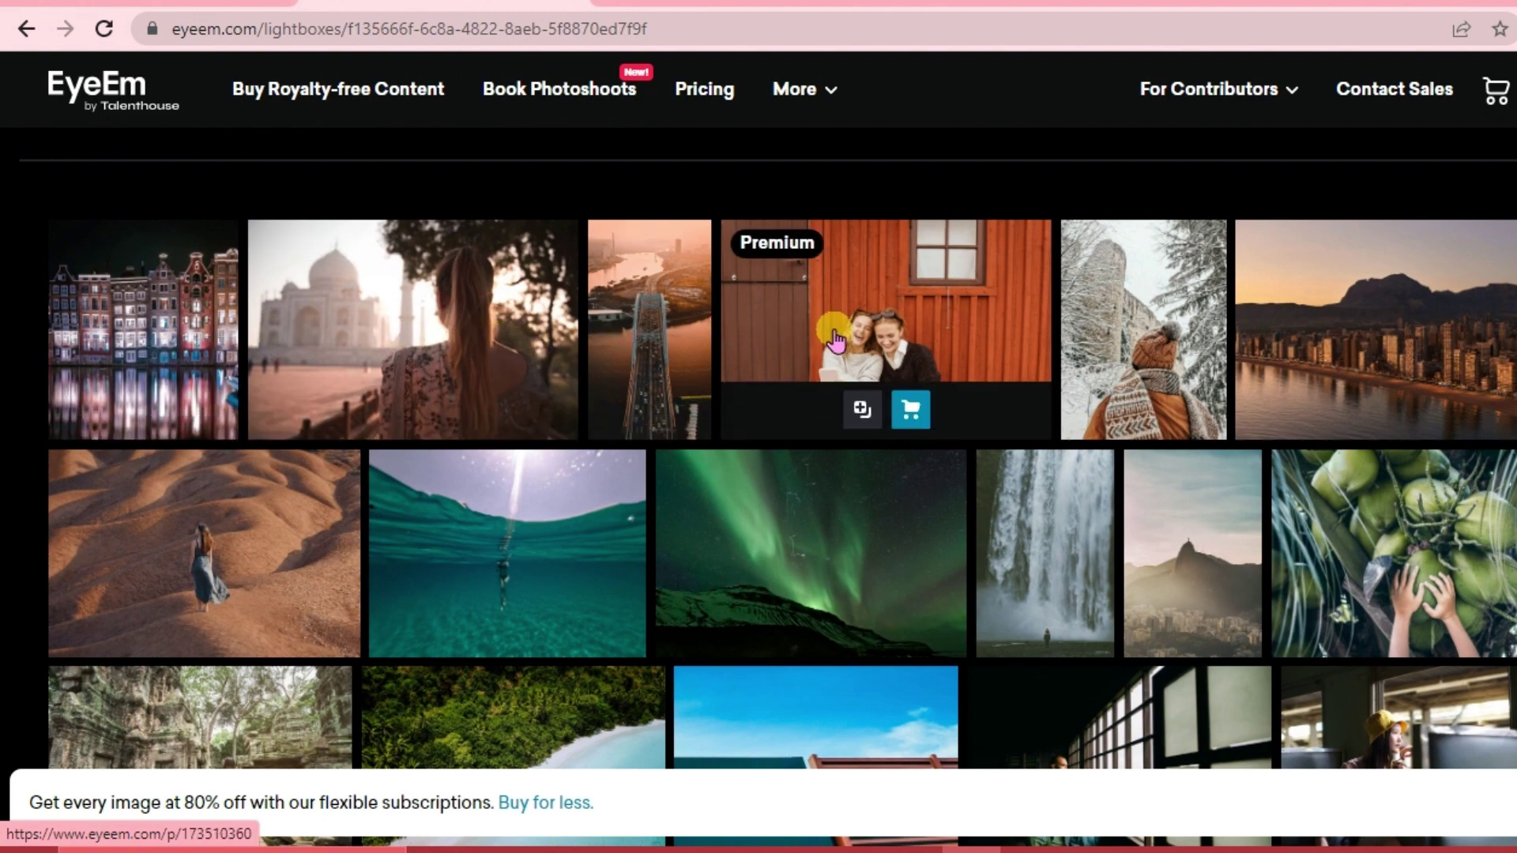
{"action": "scroll", "coordinate": [1005, 506], "scroll_direction": "down", "scroll_amount": 1}
{"action": "scroll", "coordinate": [1007, 530], "scroll_direction": "down", "scroll_amount": 2}
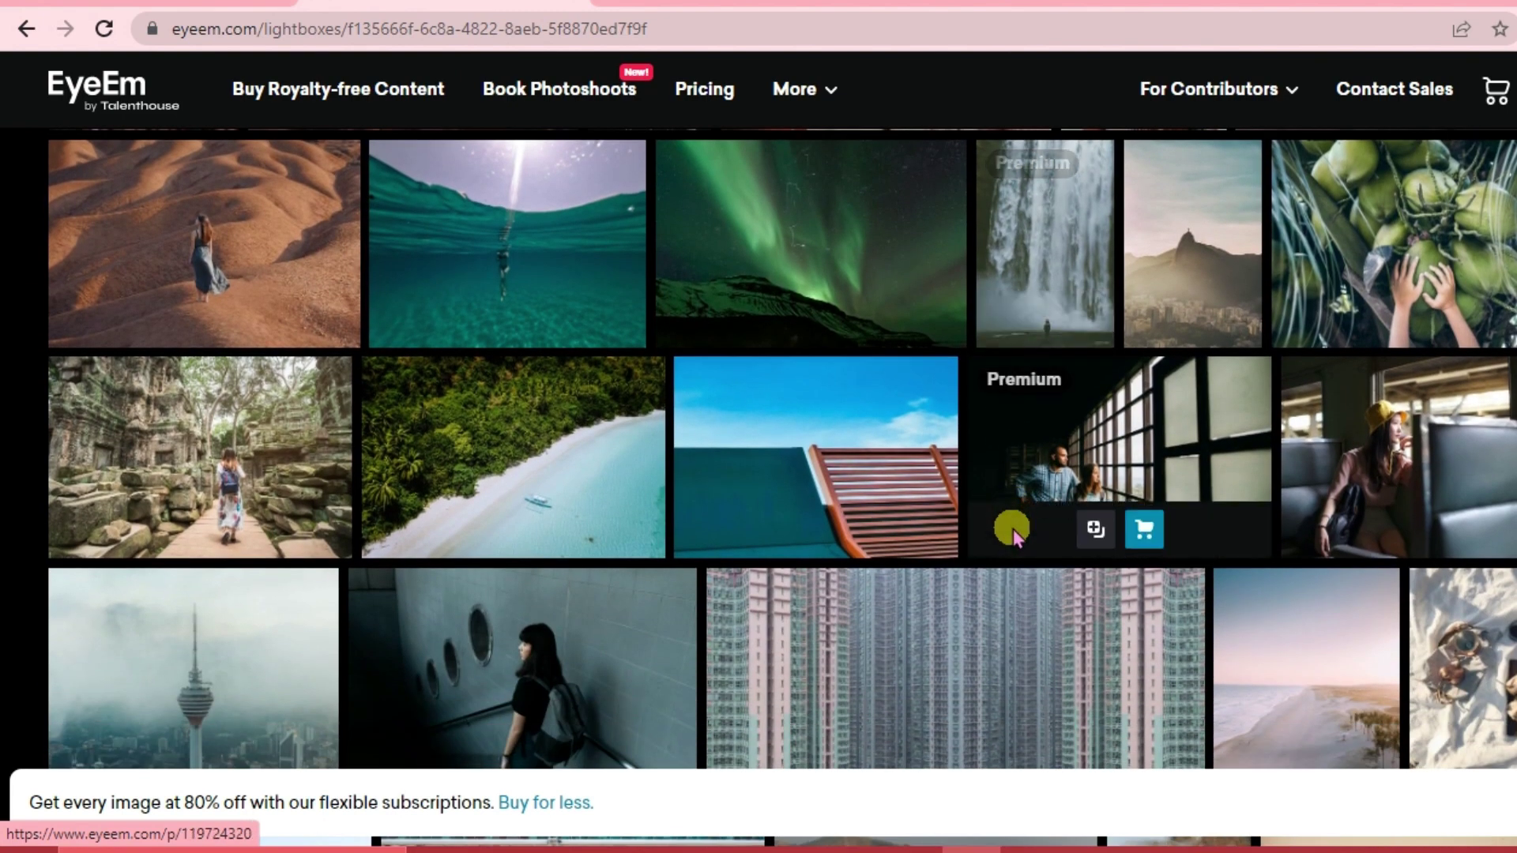
{"action": "scroll", "coordinate": [1013, 528], "scroll_direction": "down", "scroll_amount": 3}
{"action": "scroll", "coordinate": [1013, 529], "scroll_direction": "down", "scroll_amount": 2}
{"action": "scroll", "coordinate": [1013, 533], "scroll_direction": "down", "scroll_amount": 5}
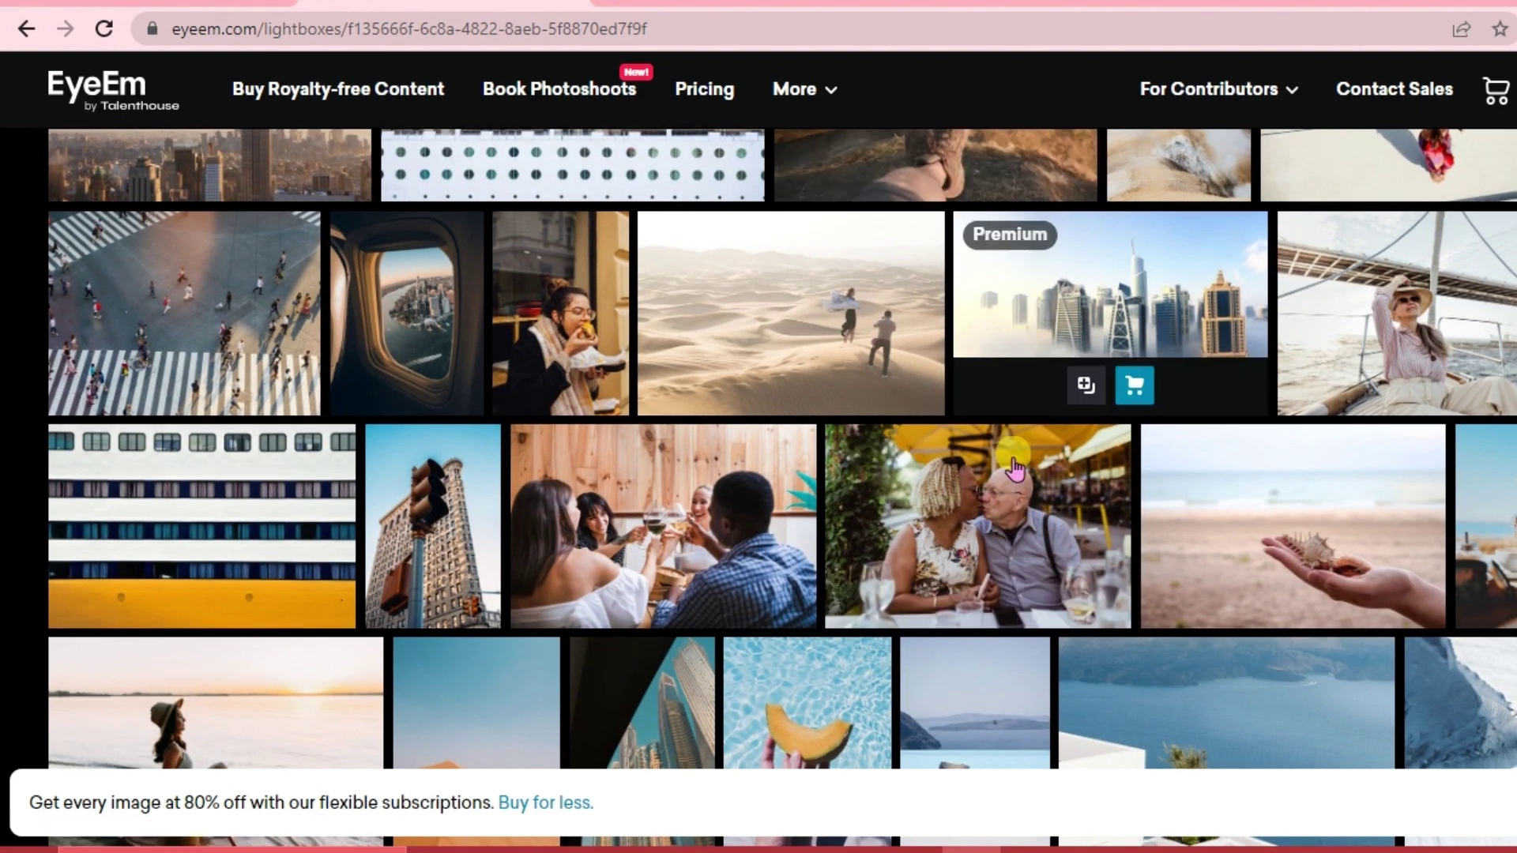
{"action": "scroll", "coordinate": [1015, 447], "scroll_direction": "down", "scroll_amount": 2}
{"action": "scroll", "coordinate": [1016, 447], "scroll_direction": "down", "scroll_amount": 2}
{"action": "scroll", "coordinate": [1016, 447], "scroll_direction": "down", "scroll_amount": 3}
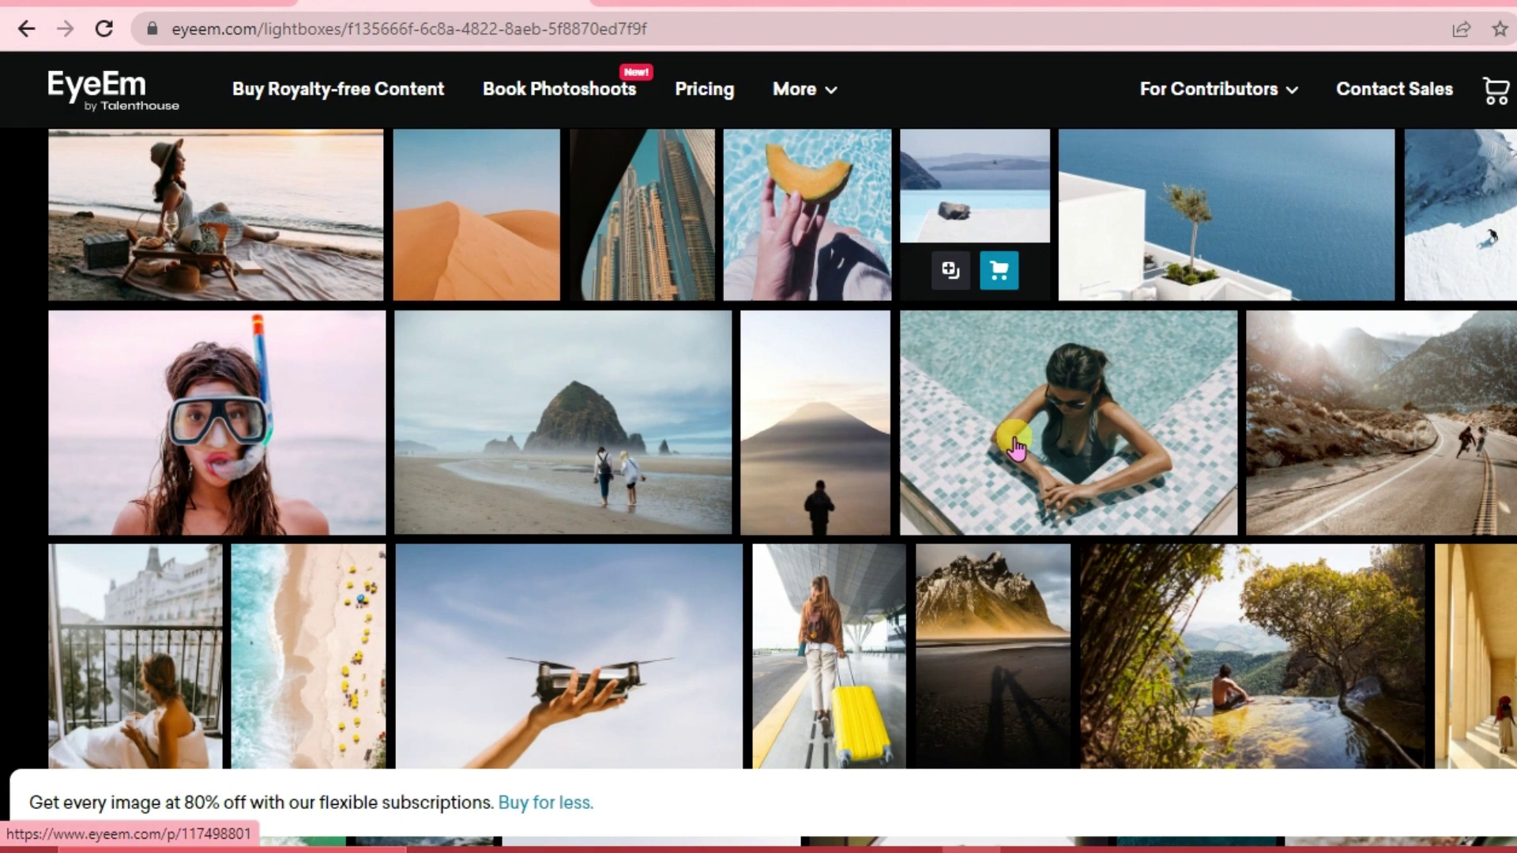
{"action": "scroll", "coordinate": [1016, 437], "scroll_direction": "down", "scroll_amount": 1}
{"action": "scroll", "coordinate": [1016, 443], "scroll_direction": "down", "scroll_amount": 3}
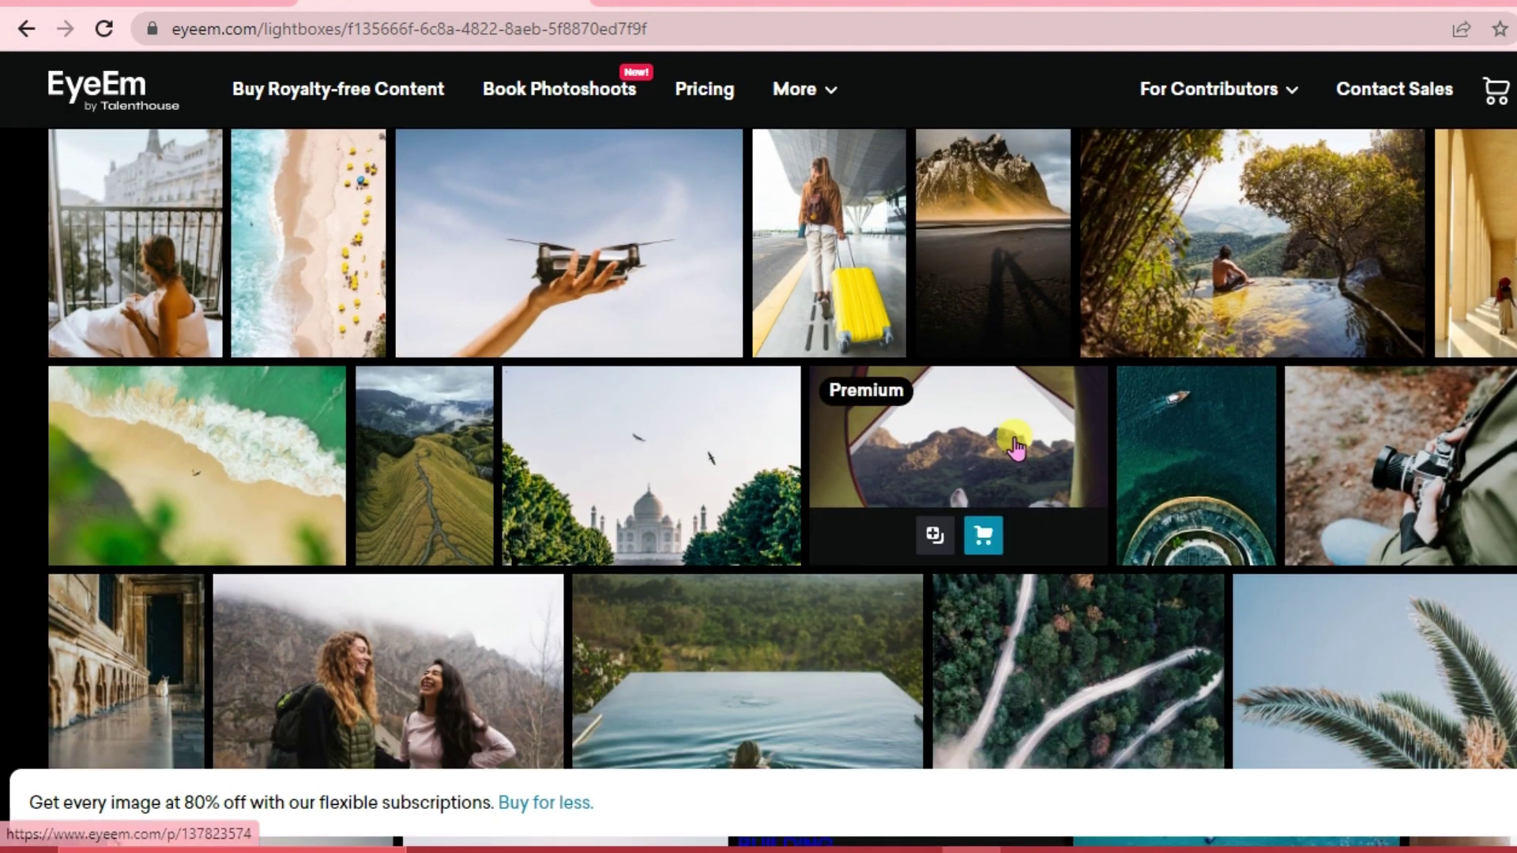
{"action": "scroll", "coordinate": [1015, 448], "scroll_direction": "down", "scroll_amount": 3}
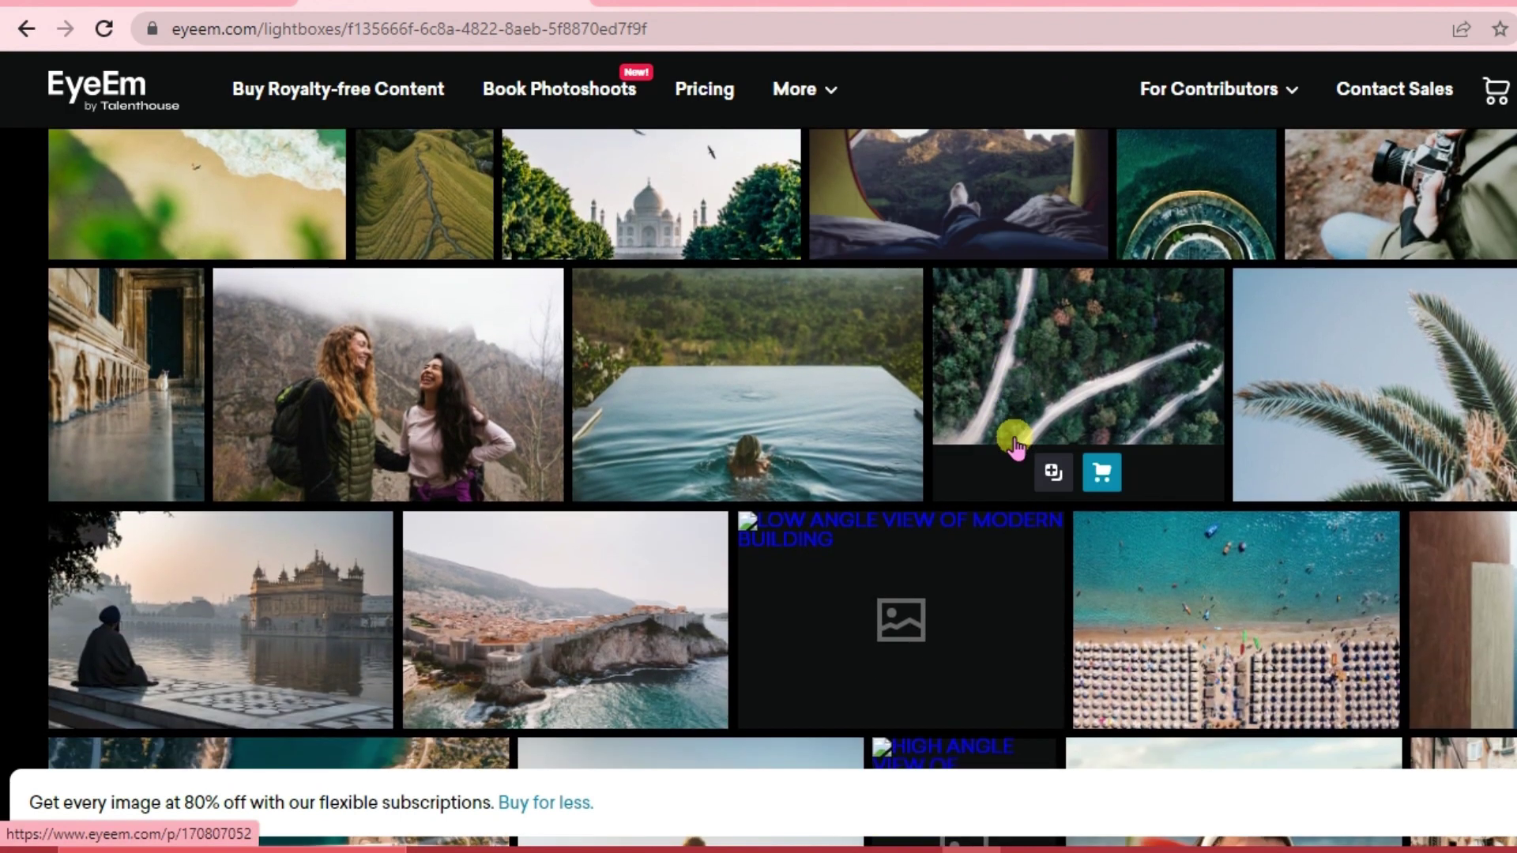
{"action": "scroll", "coordinate": [1016, 448], "scroll_direction": "down", "scroll_amount": 3}
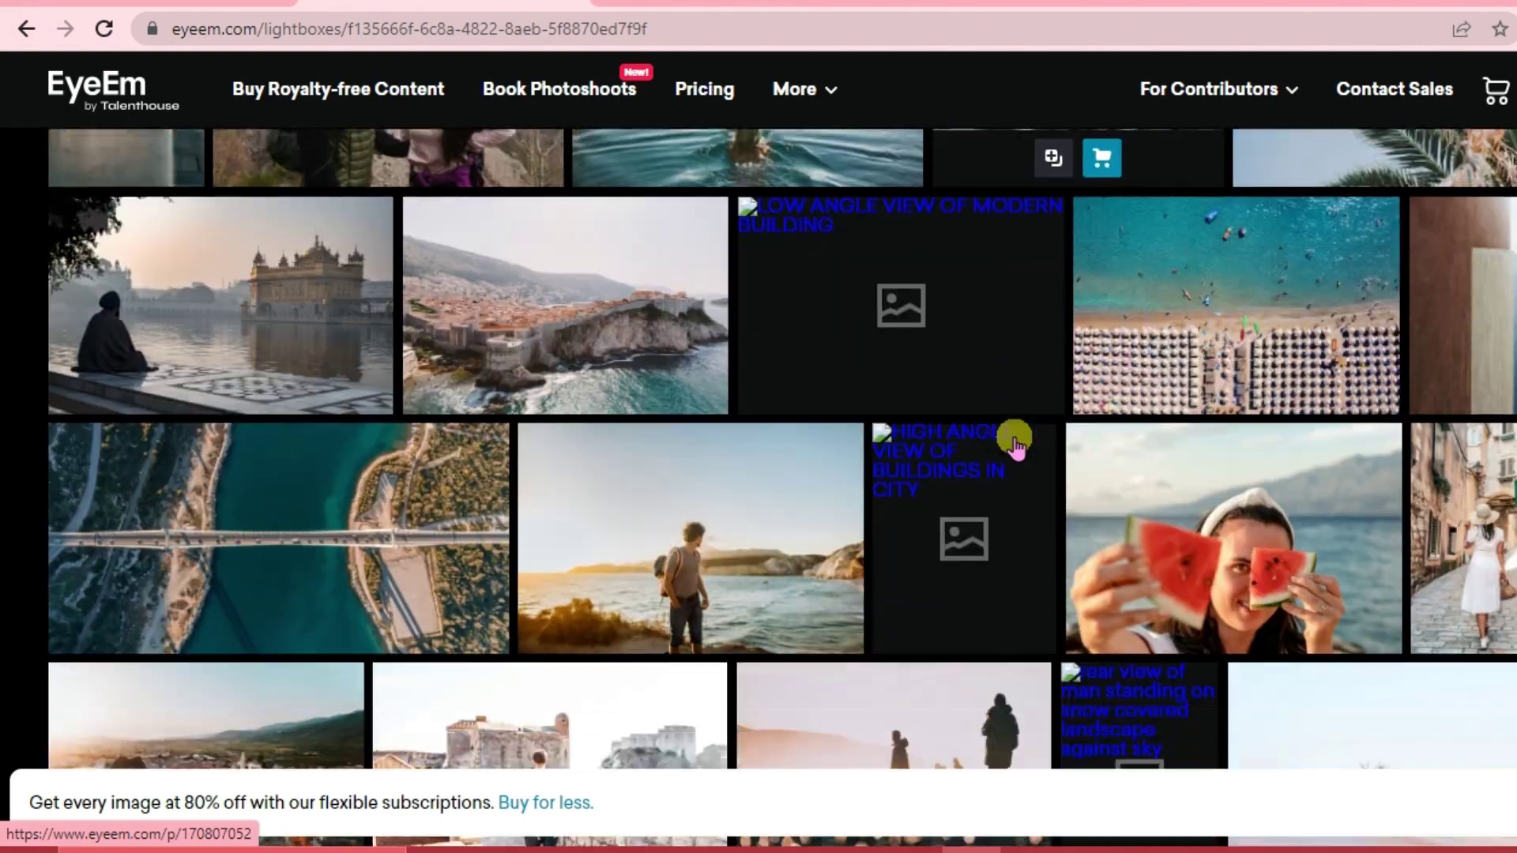
{"action": "scroll", "coordinate": [1016, 447], "scroll_direction": "down", "scroll_amount": 2}
{"action": "scroll", "coordinate": [1016, 447], "scroll_direction": "down", "scroll_amount": 2}
{"action": "scroll", "coordinate": [1016, 447], "scroll_direction": "down", "scroll_amount": 2}
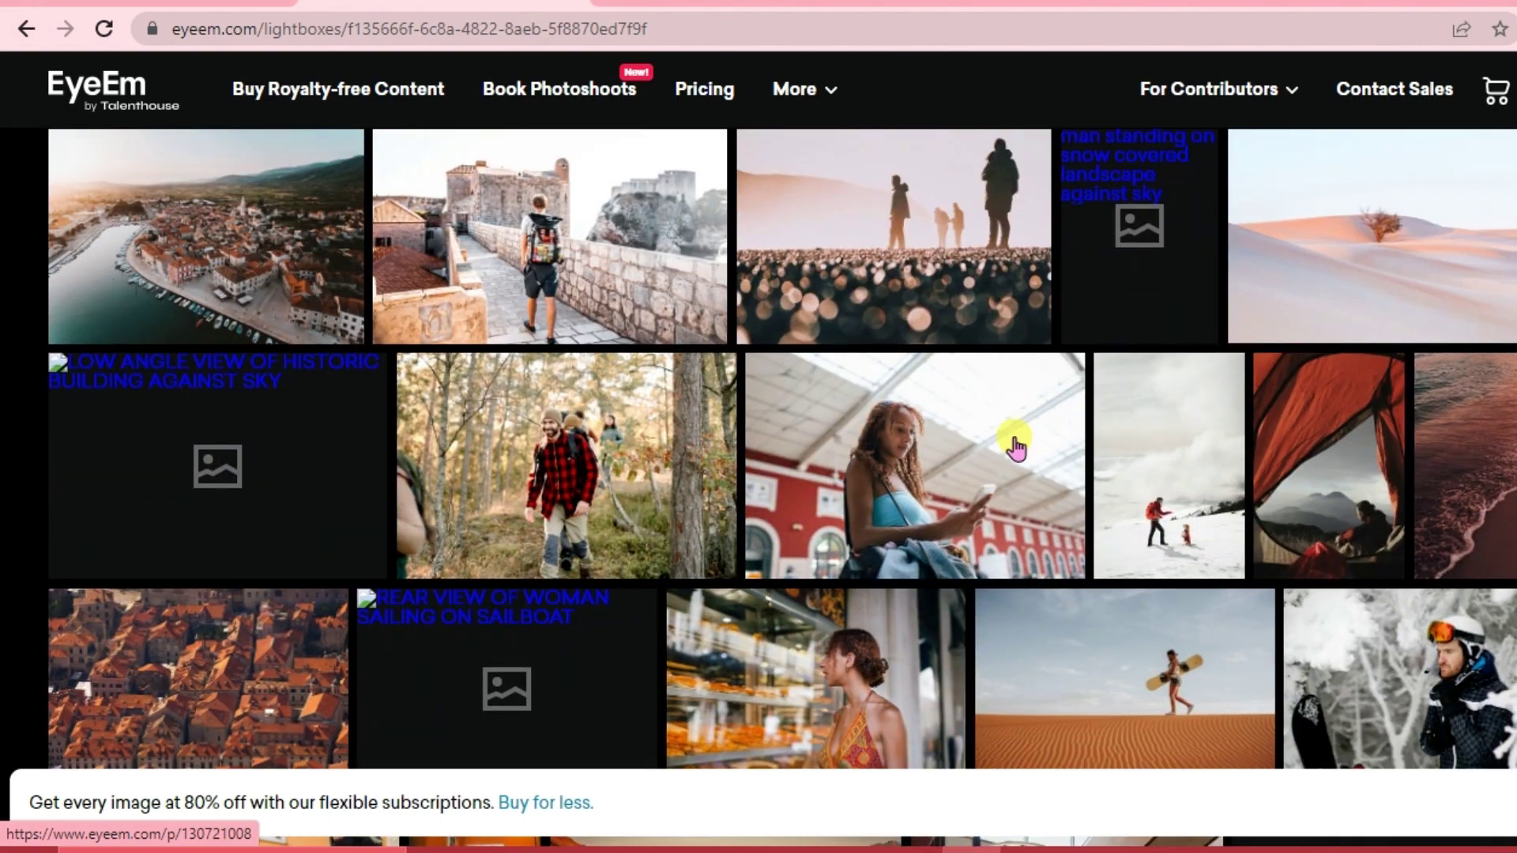
{"action": "scroll", "coordinate": [875, 658], "scroll_direction": "down", "scroll_amount": 5}
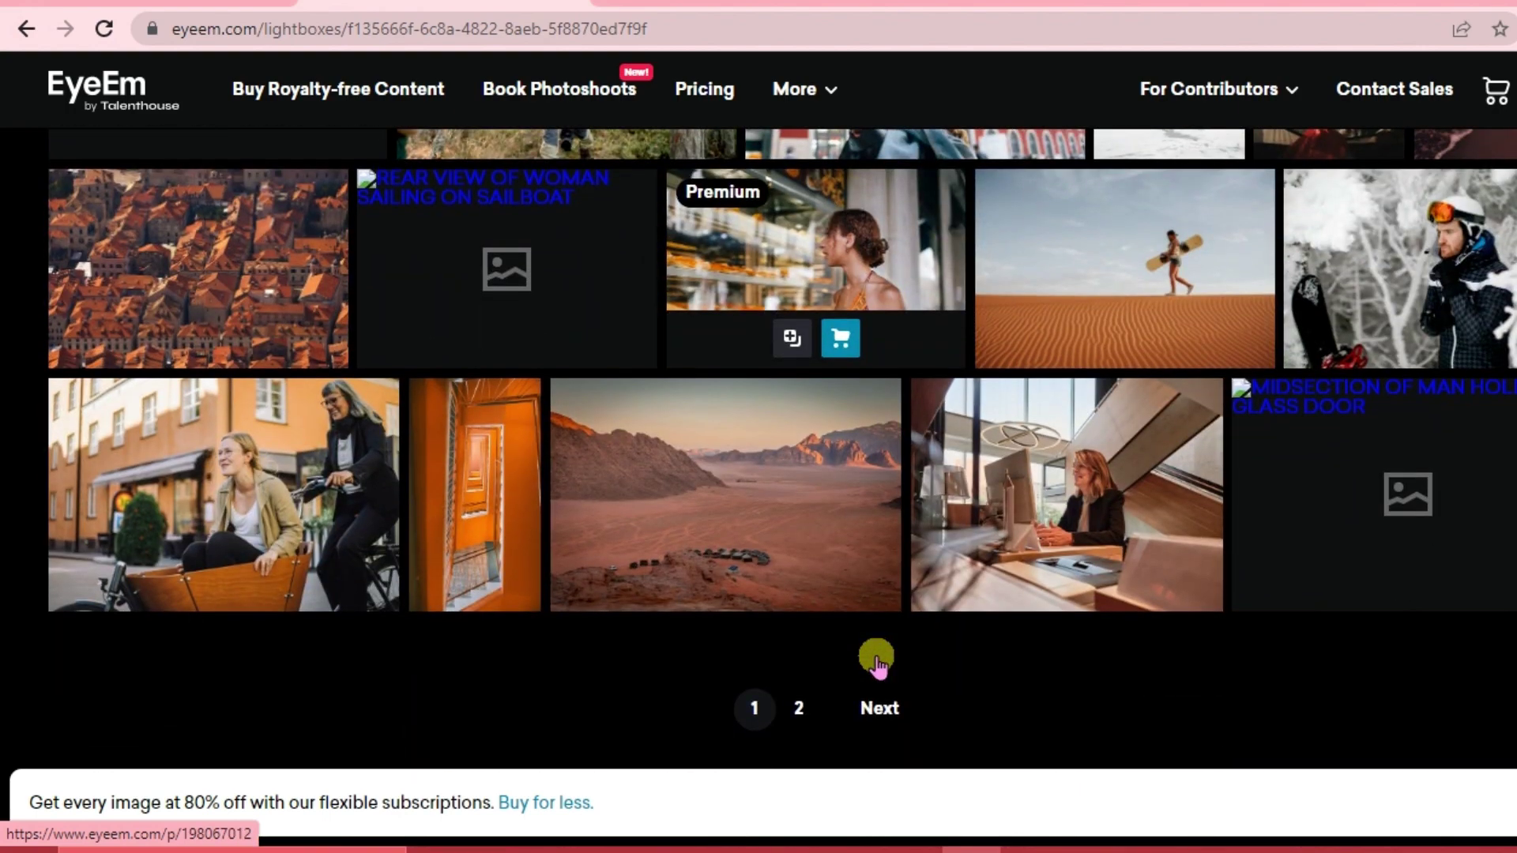
{"action": "scroll", "coordinate": [874, 656], "scroll_direction": "up", "scroll_amount": 5}
{"action": "scroll", "coordinate": [874, 655], "scroll_direction": "up", "scroll_amount": 3}
{"action": "scroll", "coordinate": [874, 656], "scroll_direction": "up", "scroll_amount": 2}
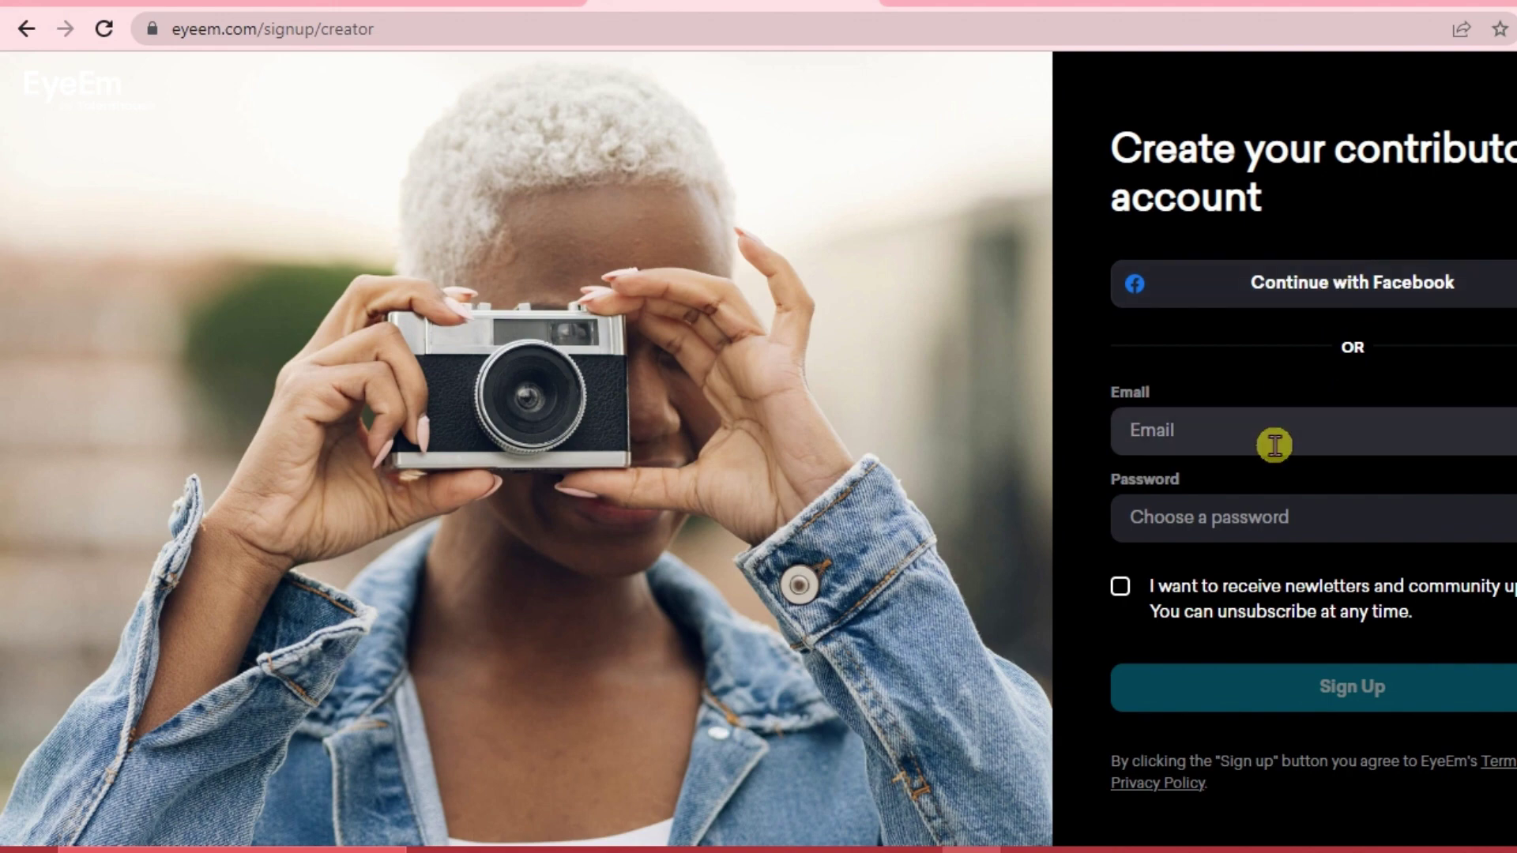
{"action": "left_click", "coordinate": [1300, 294]}
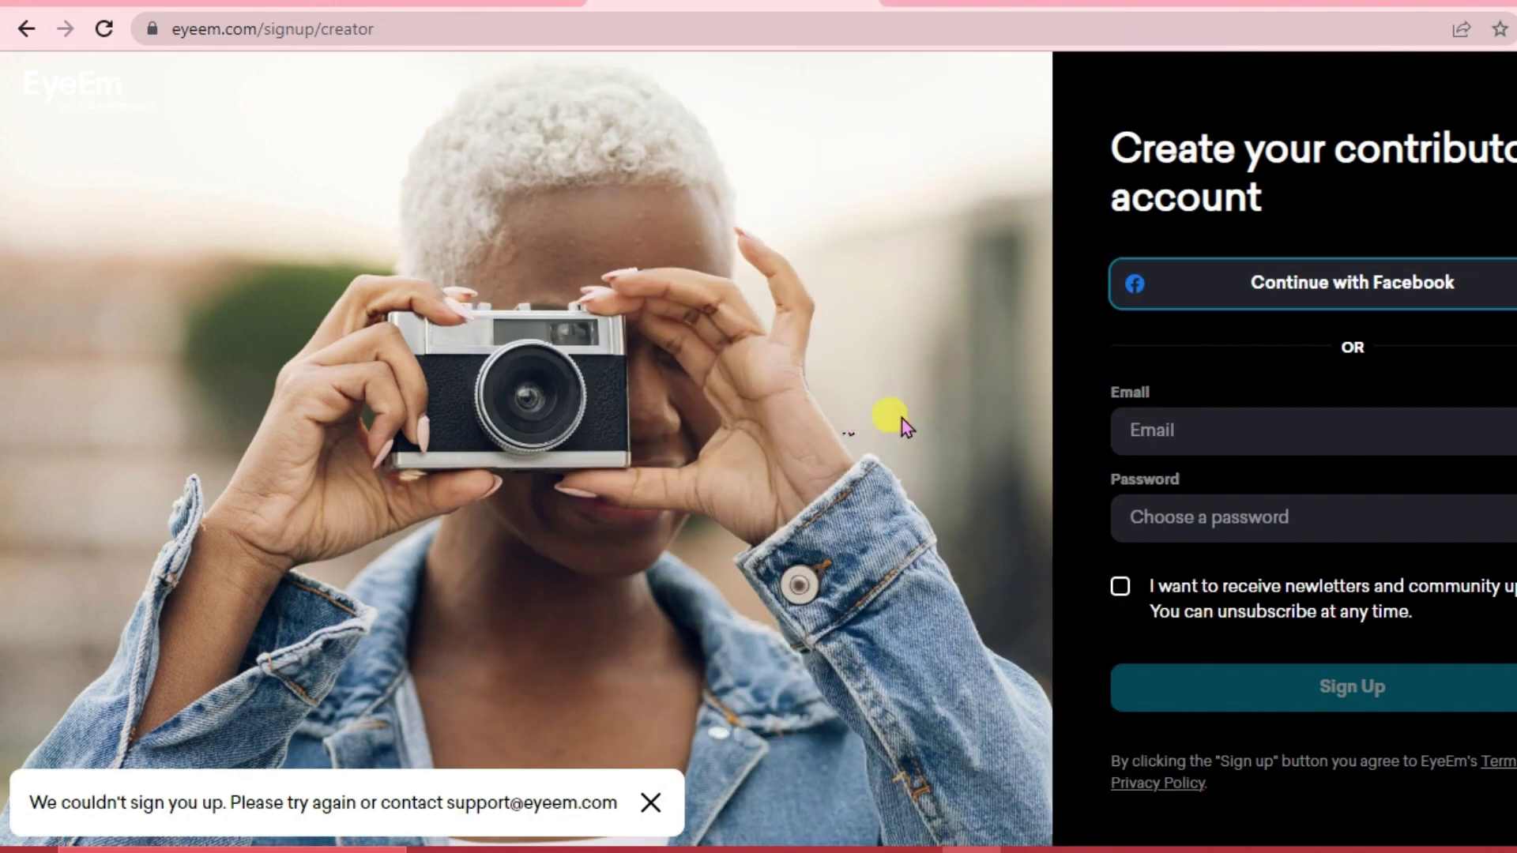
{"action": "left_click", "coordinate": [1233, 433]}
{"action": "left_click", "coordinate": [1341, 581]}
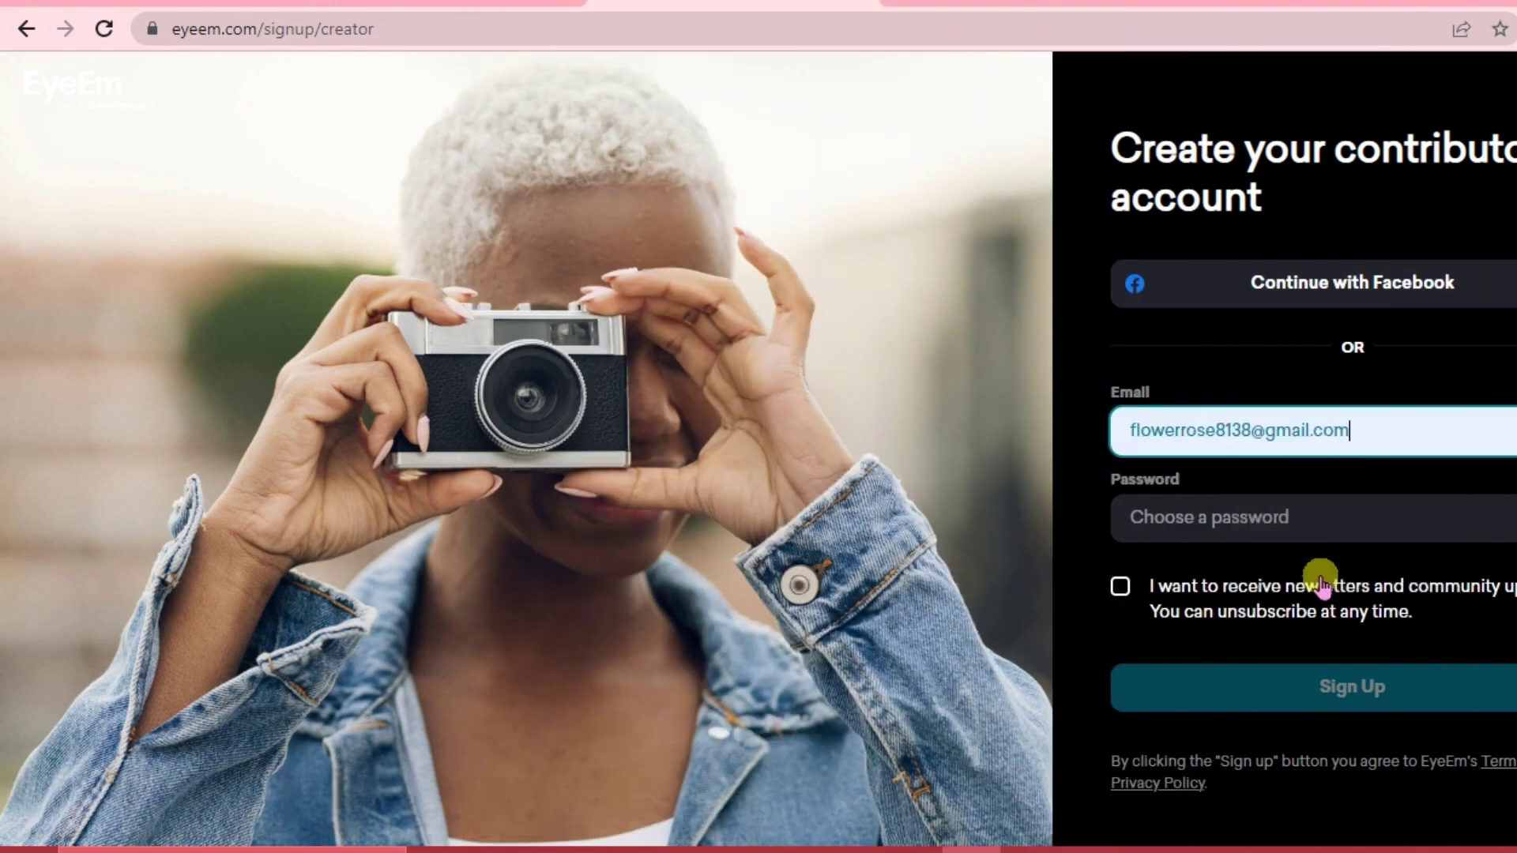
{"action": "left_click", "coordinate": [1269, 517]}
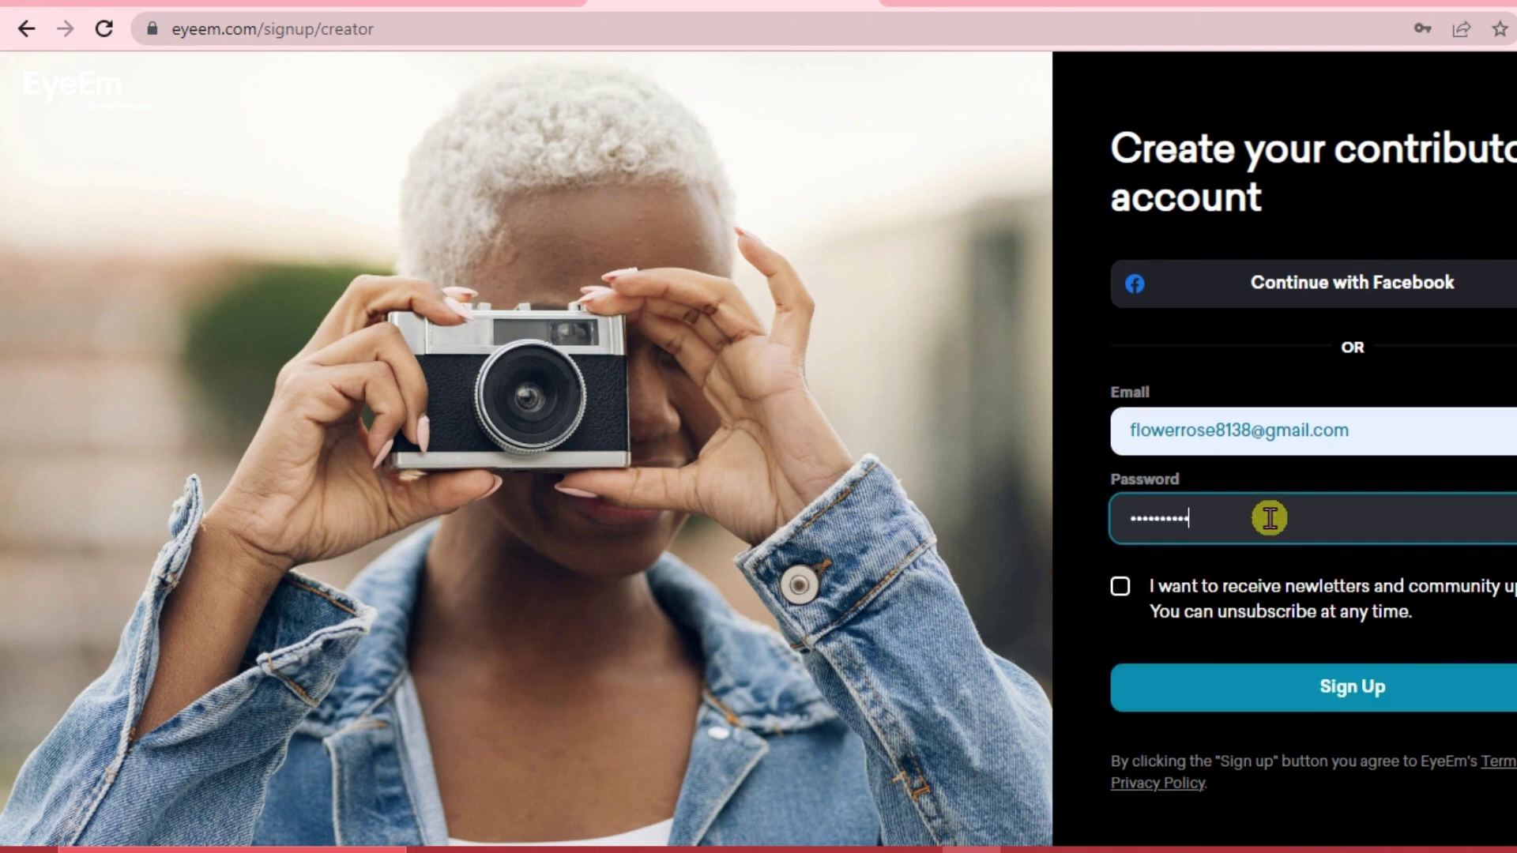
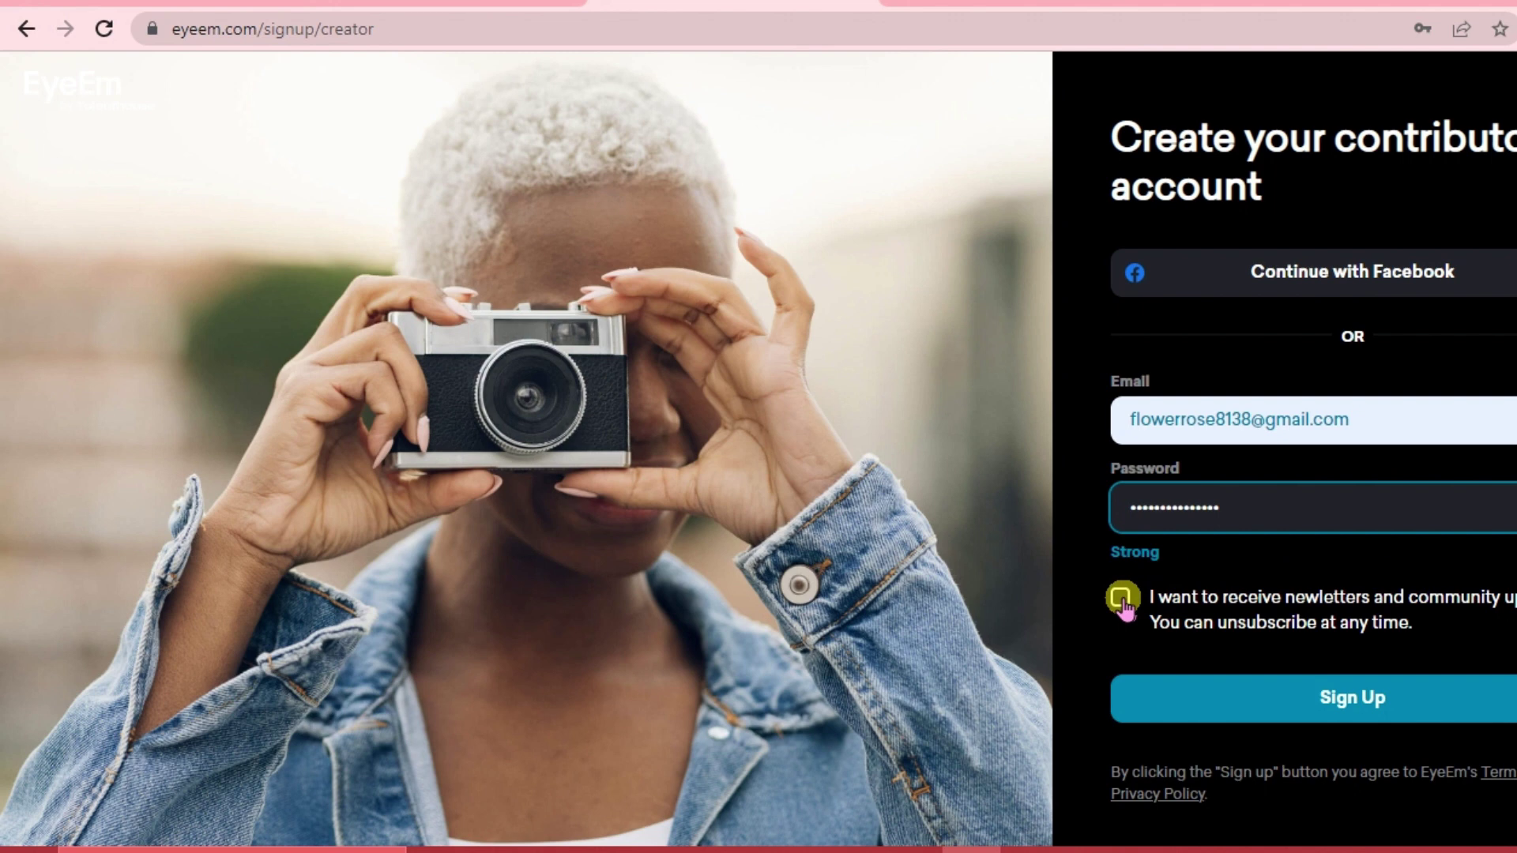
{"action": "left_click", "coordinate": [1359, 697]}
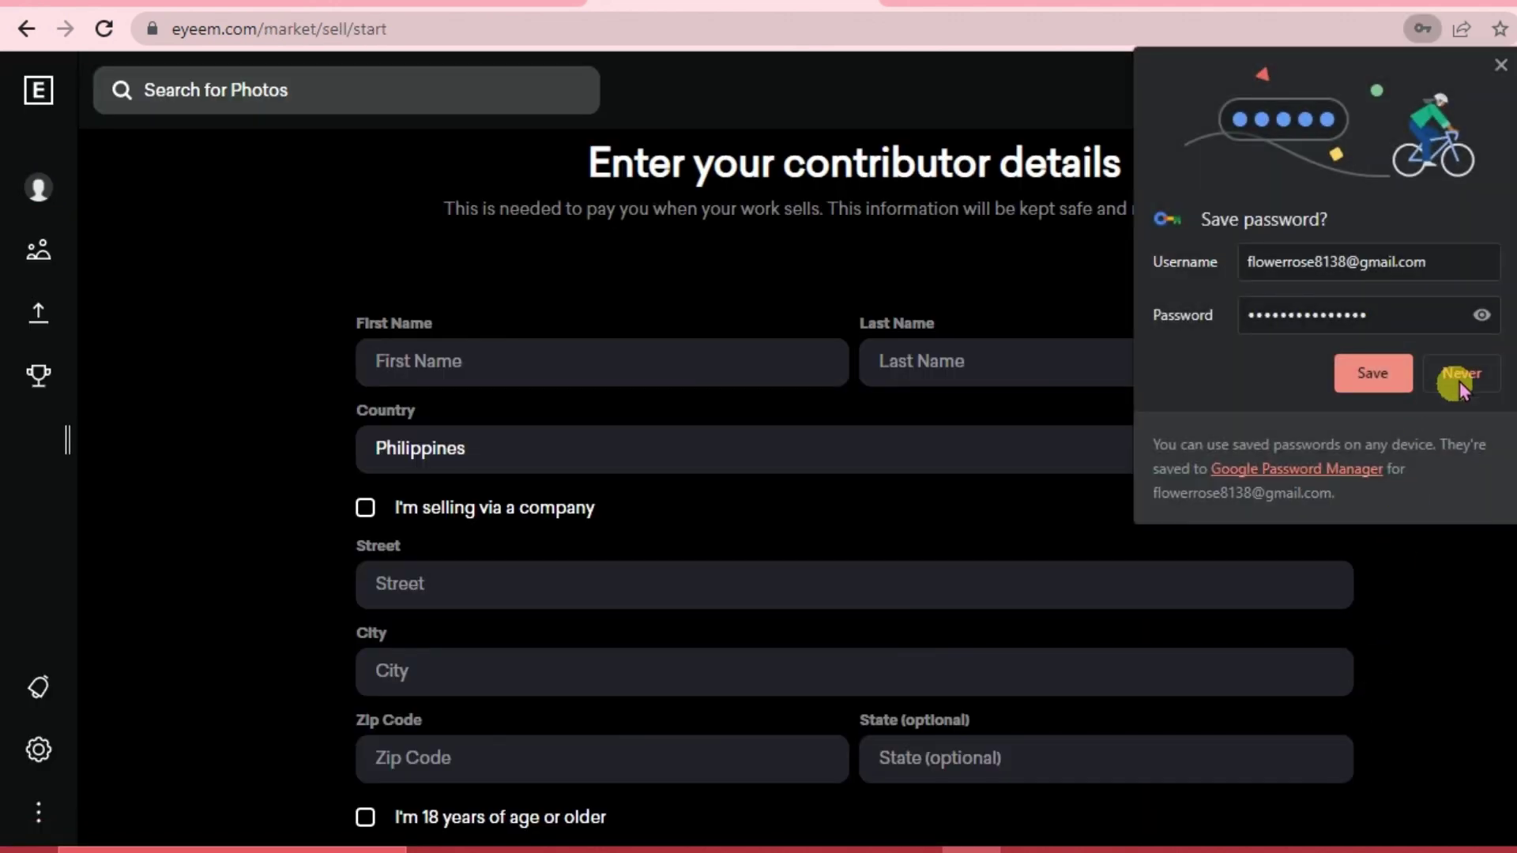
- Decline saving the password, enter last name 'Rso', confirm being 18+, and try submitting
{"action": "left_click", "coordinate": [1462, 374]}
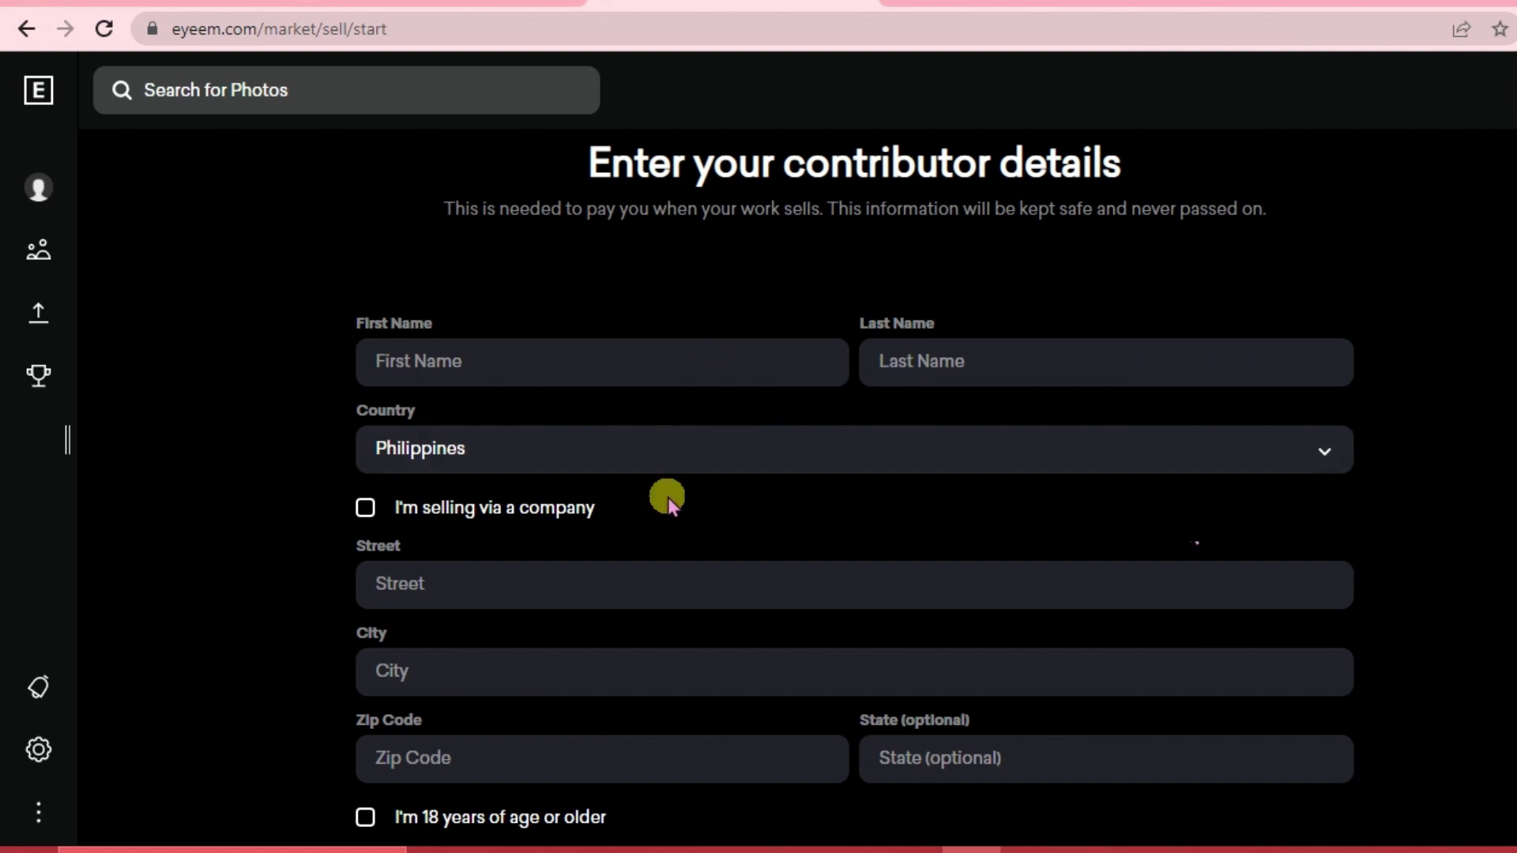
{"action": "scroll", "coordinate": [671, 481], "scroll_direction": "down", "scroll_amount": 2}
{"action": "scroll", "coordinate": [676, 477], "scroll_direction": "up", "scroll_amount": 1}
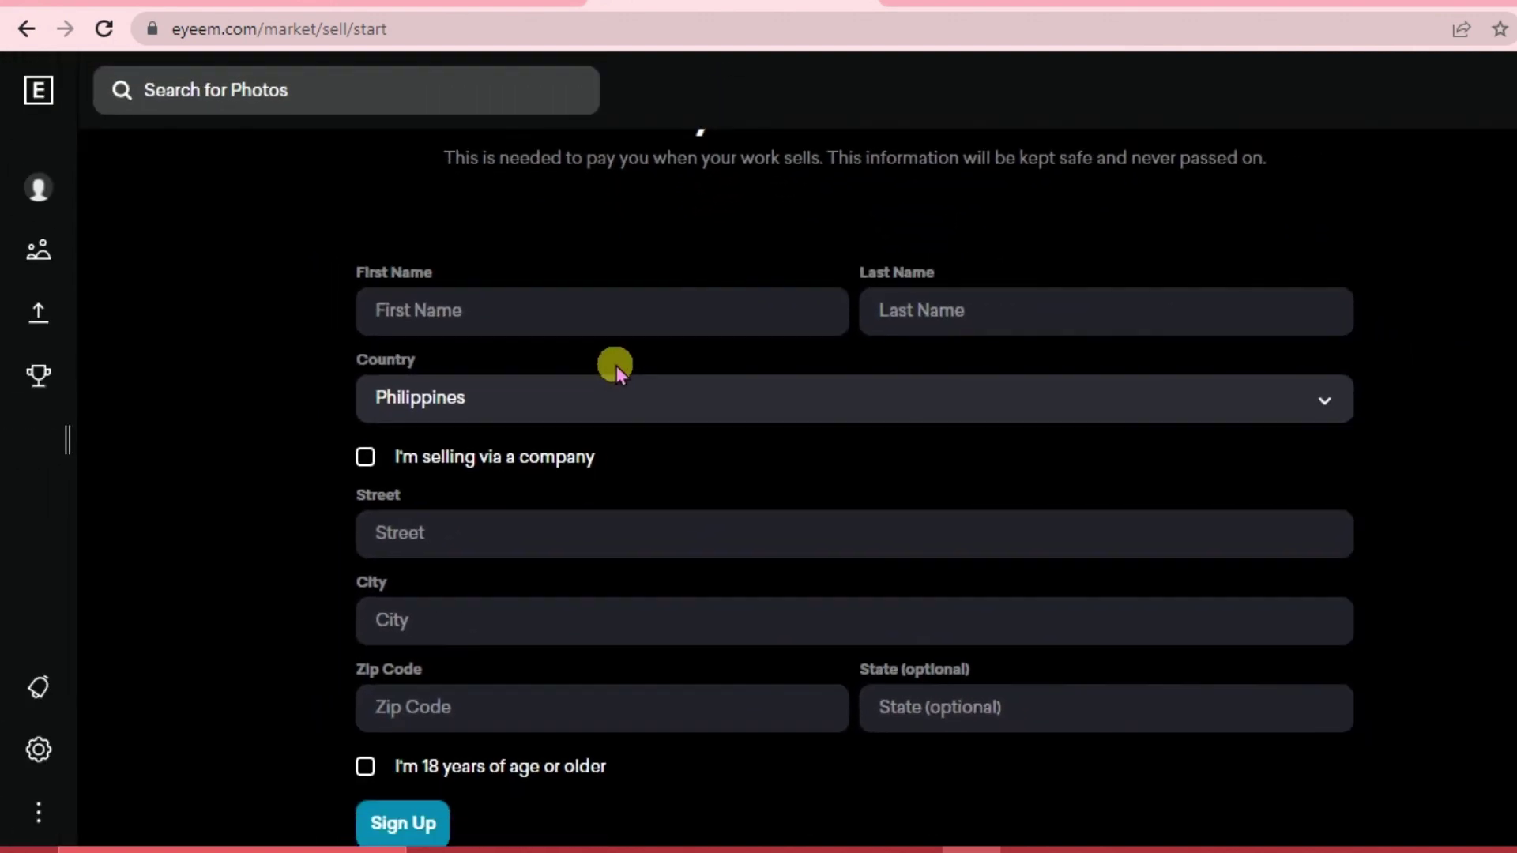
{"action": "left_click", "coordinate": [542, 309]}
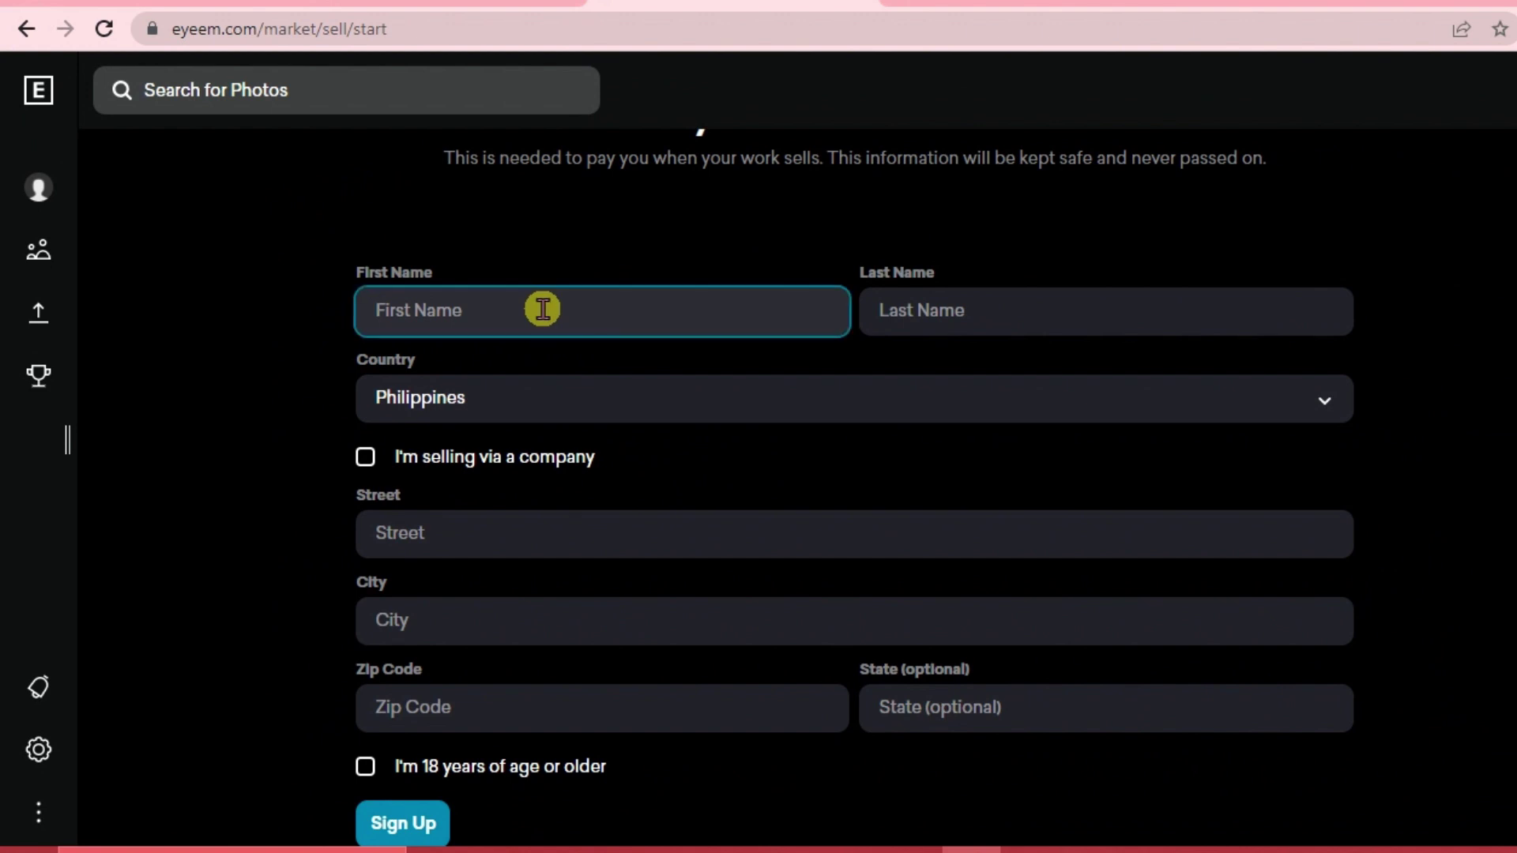
{"action": "type", "text": "Flower"}
{"action": "left_click", "coordinate": [943, 307]}
{"action": "type", "text": "Rso"}
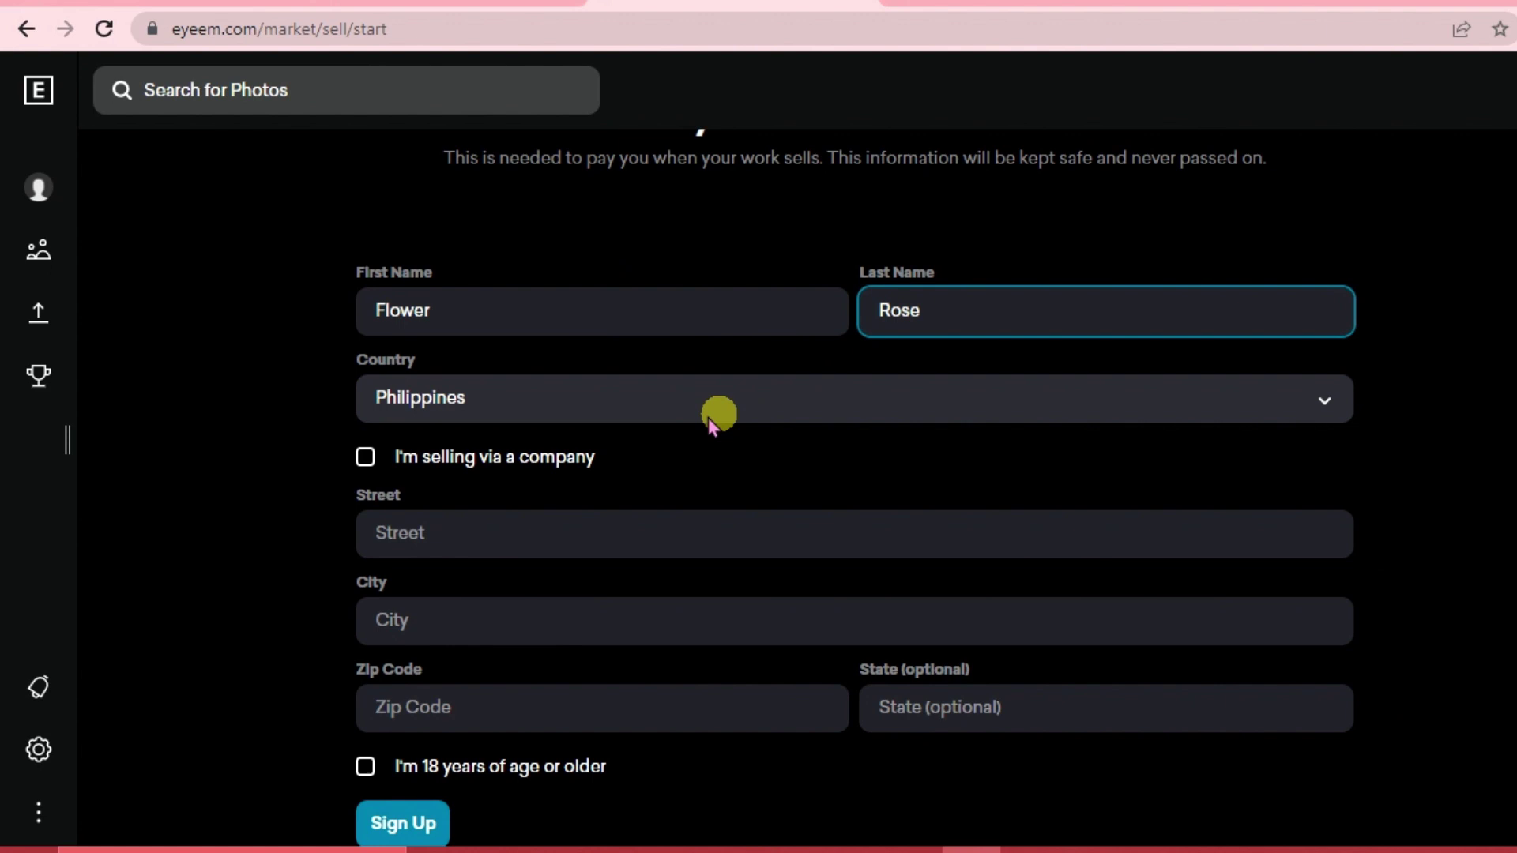
{"action": "scroll", "coordinate": [522, 484], "scroll_direction": "down", "scroll_amount": 2}
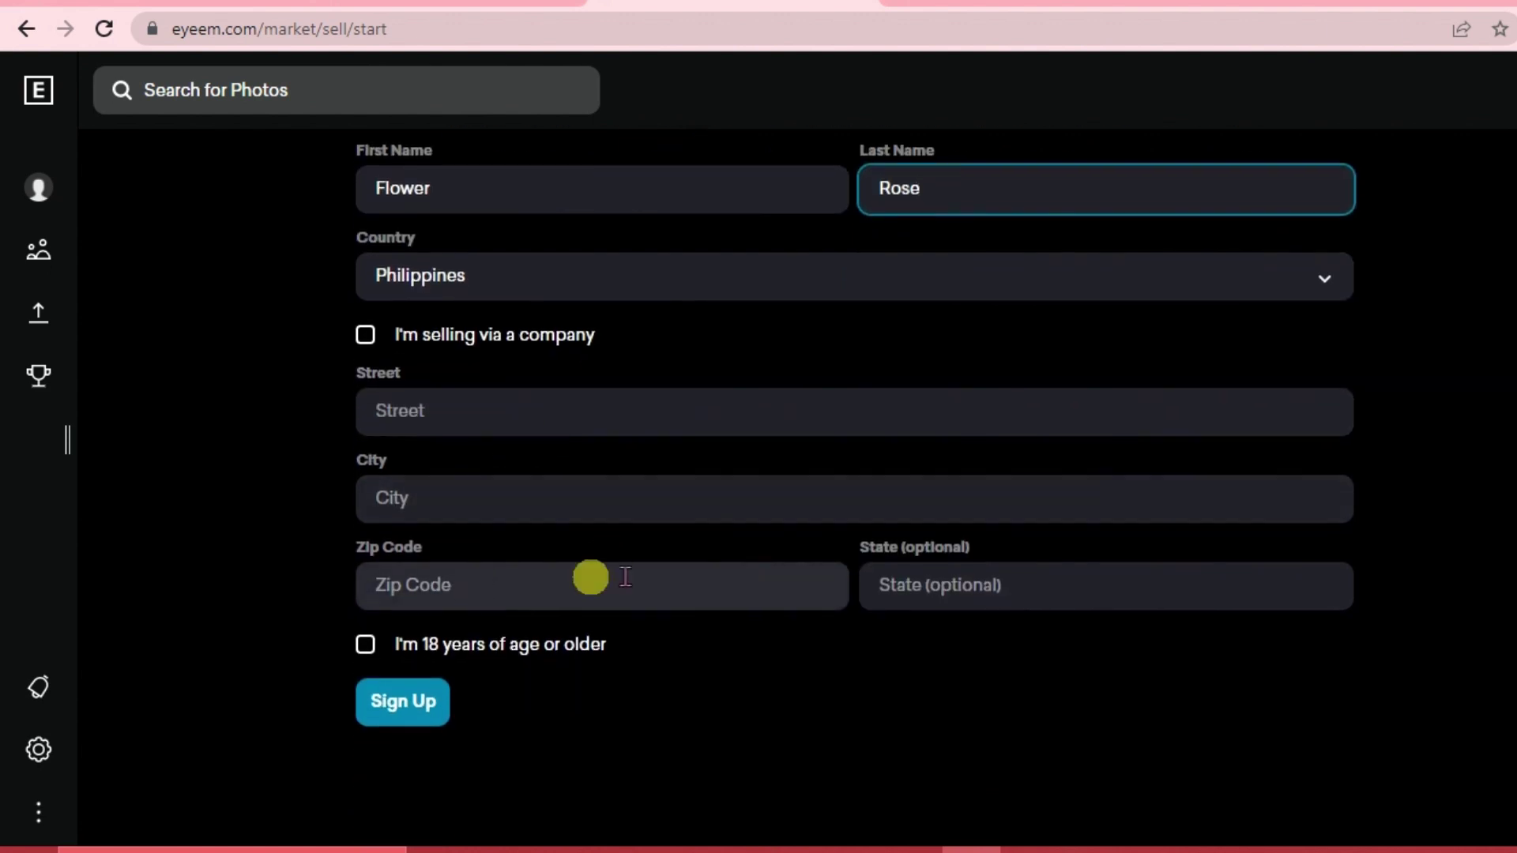
{"action": "left_click", "coordinate": [365, 644]}
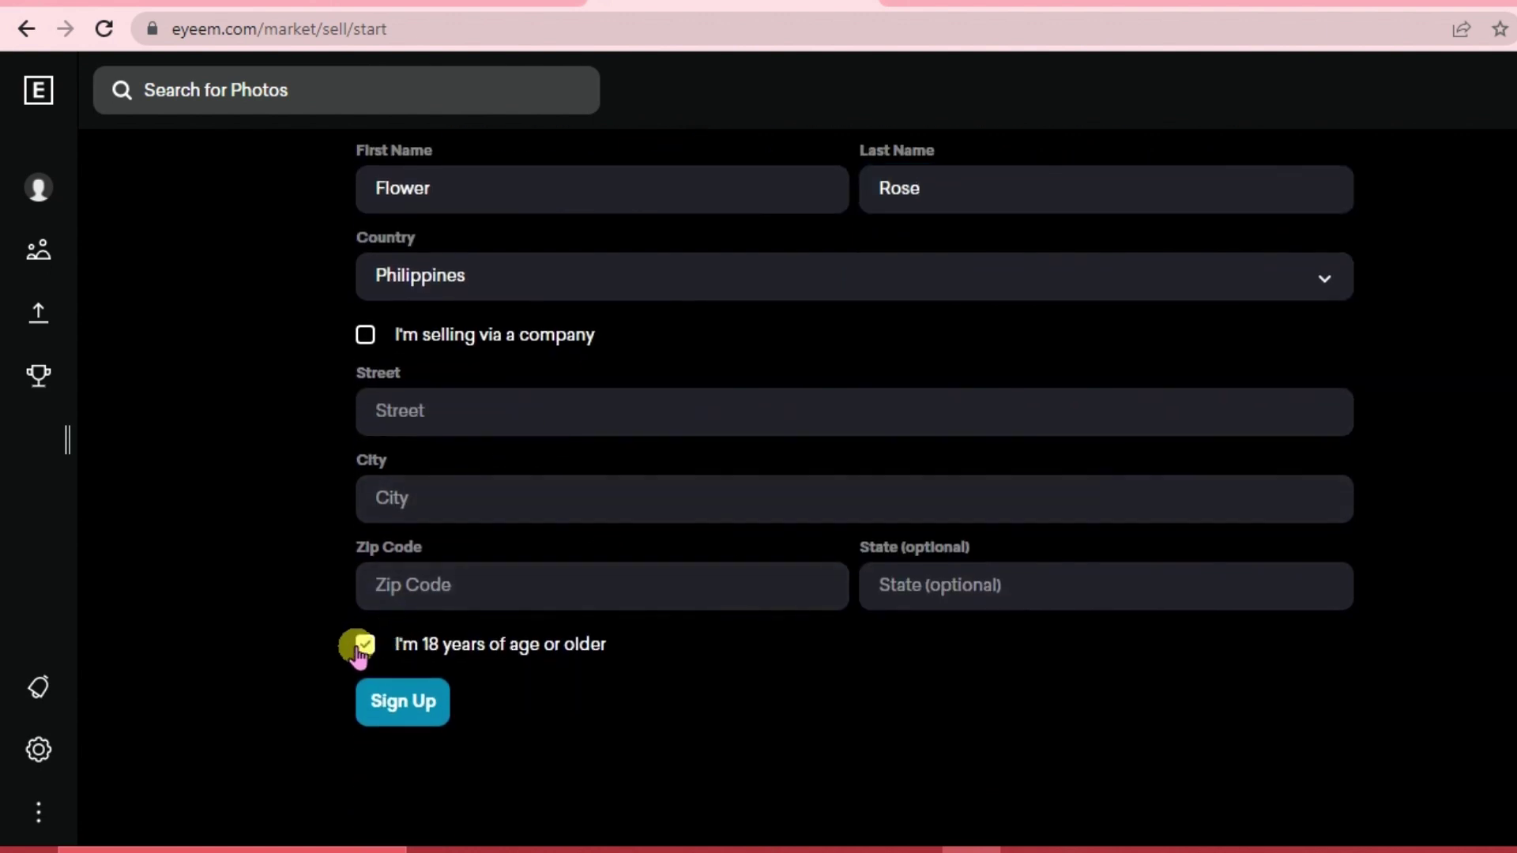
{"action": "left_click", "coordinate": [403, 709]}
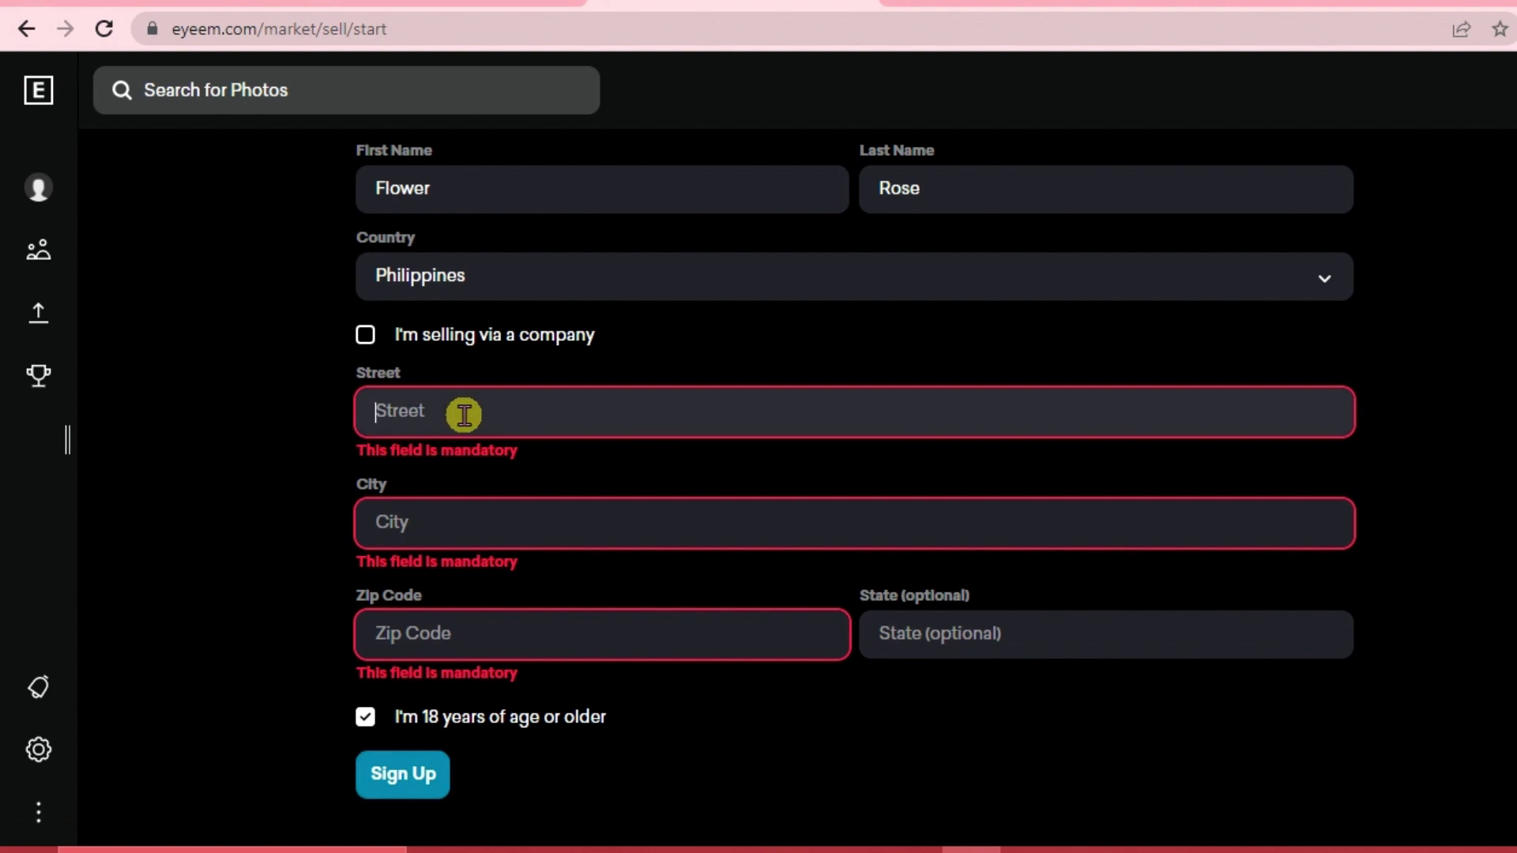
- Fill in city Cebu, zip code 6000 and the street, then submit the details
{"action": "left_click", "coordinate": [436, 517]}
{"action": "type", "text": "Cebu"}
{"action": "left_click", "coordinate": [431, 609]}
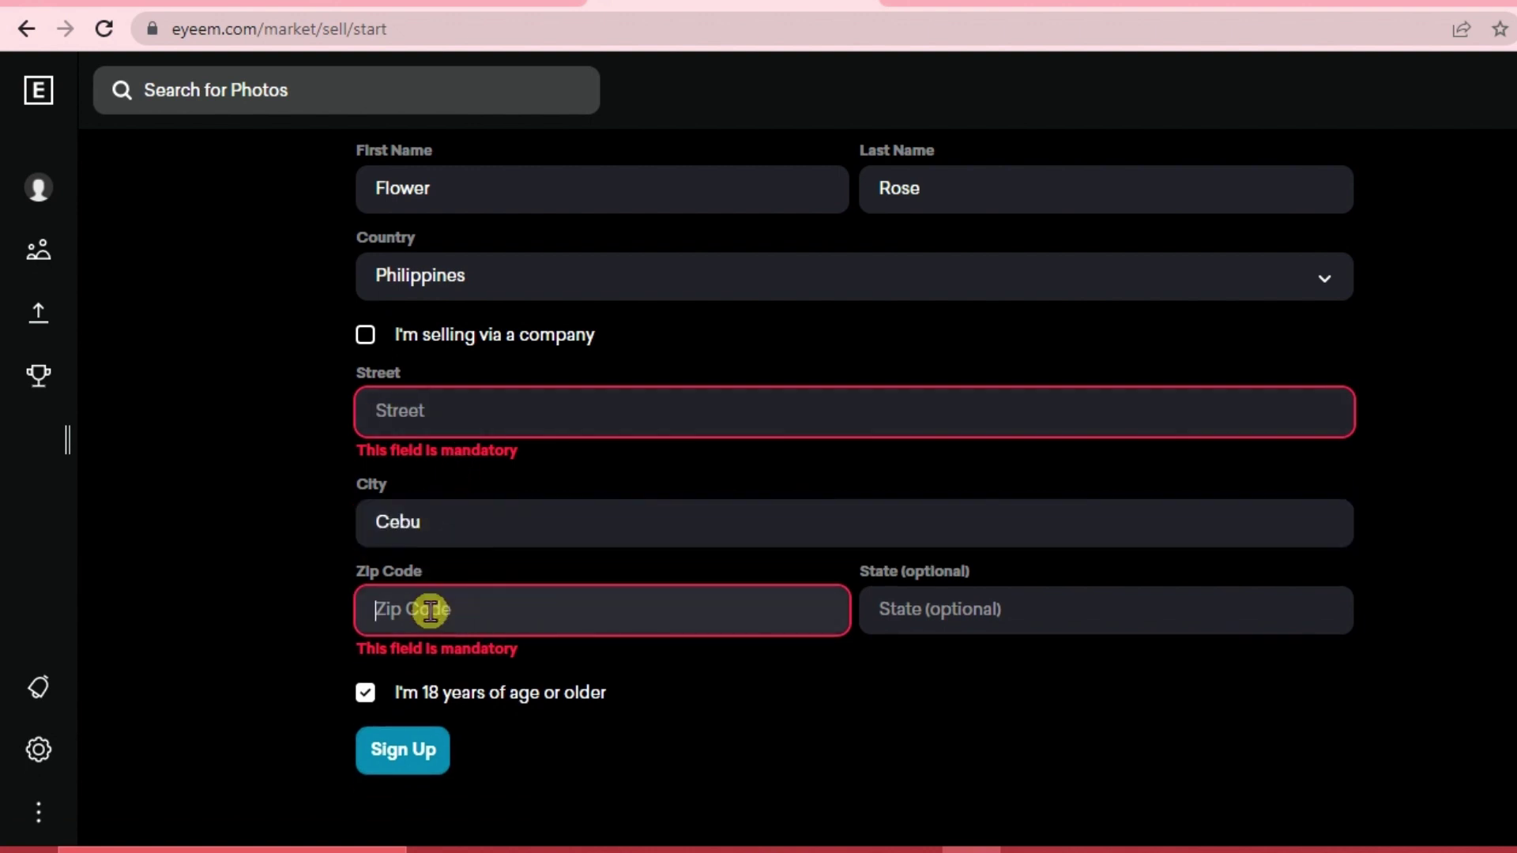
{"action": "type", "text": "6000"}
{"action": "left_click", "coordinate": [551, 410]}
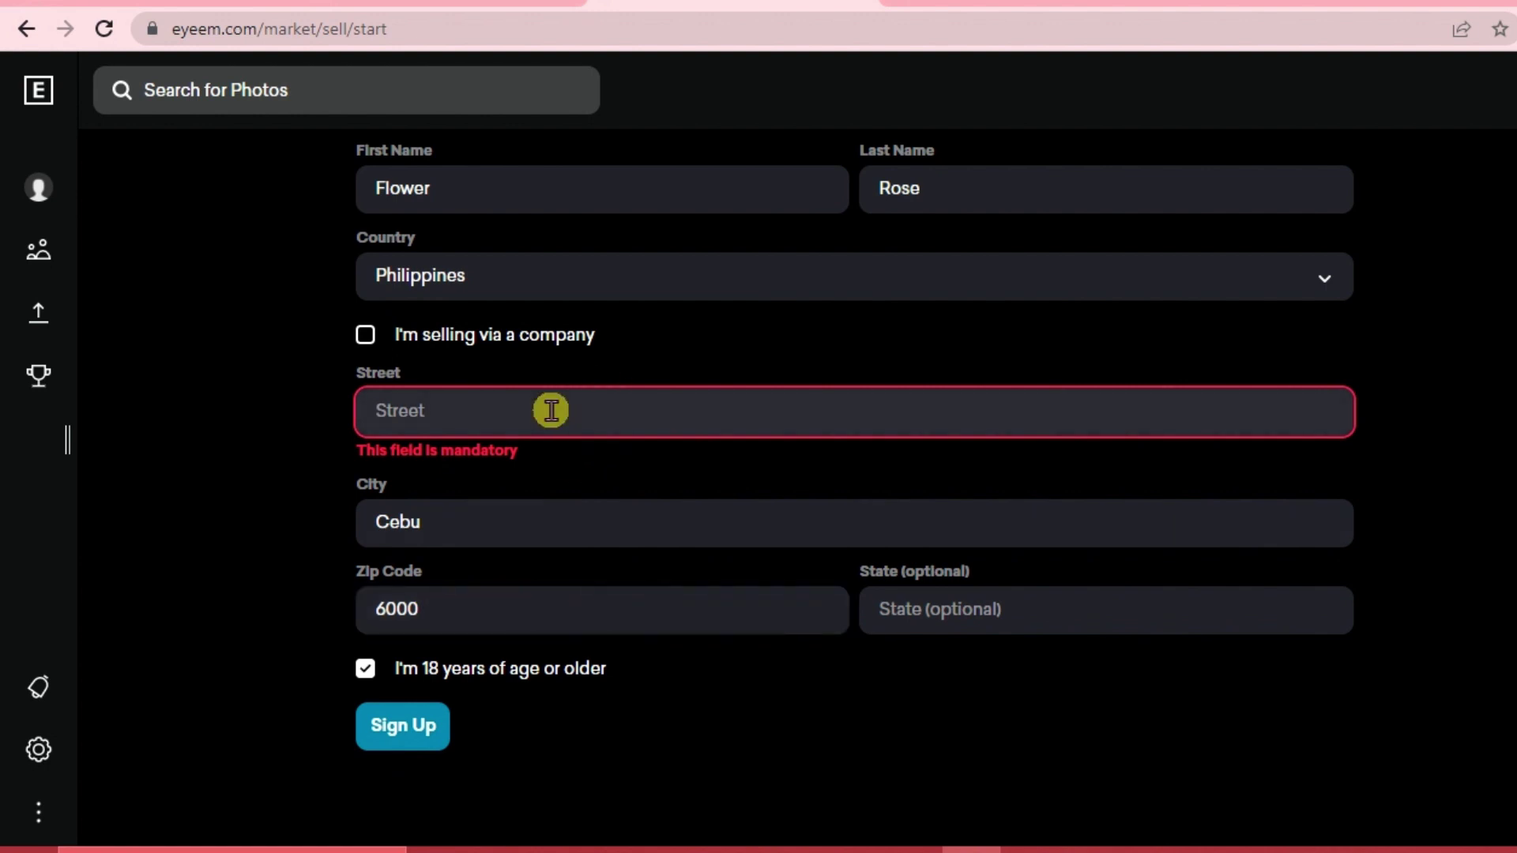
{"action": "type", "text": "n/a"}
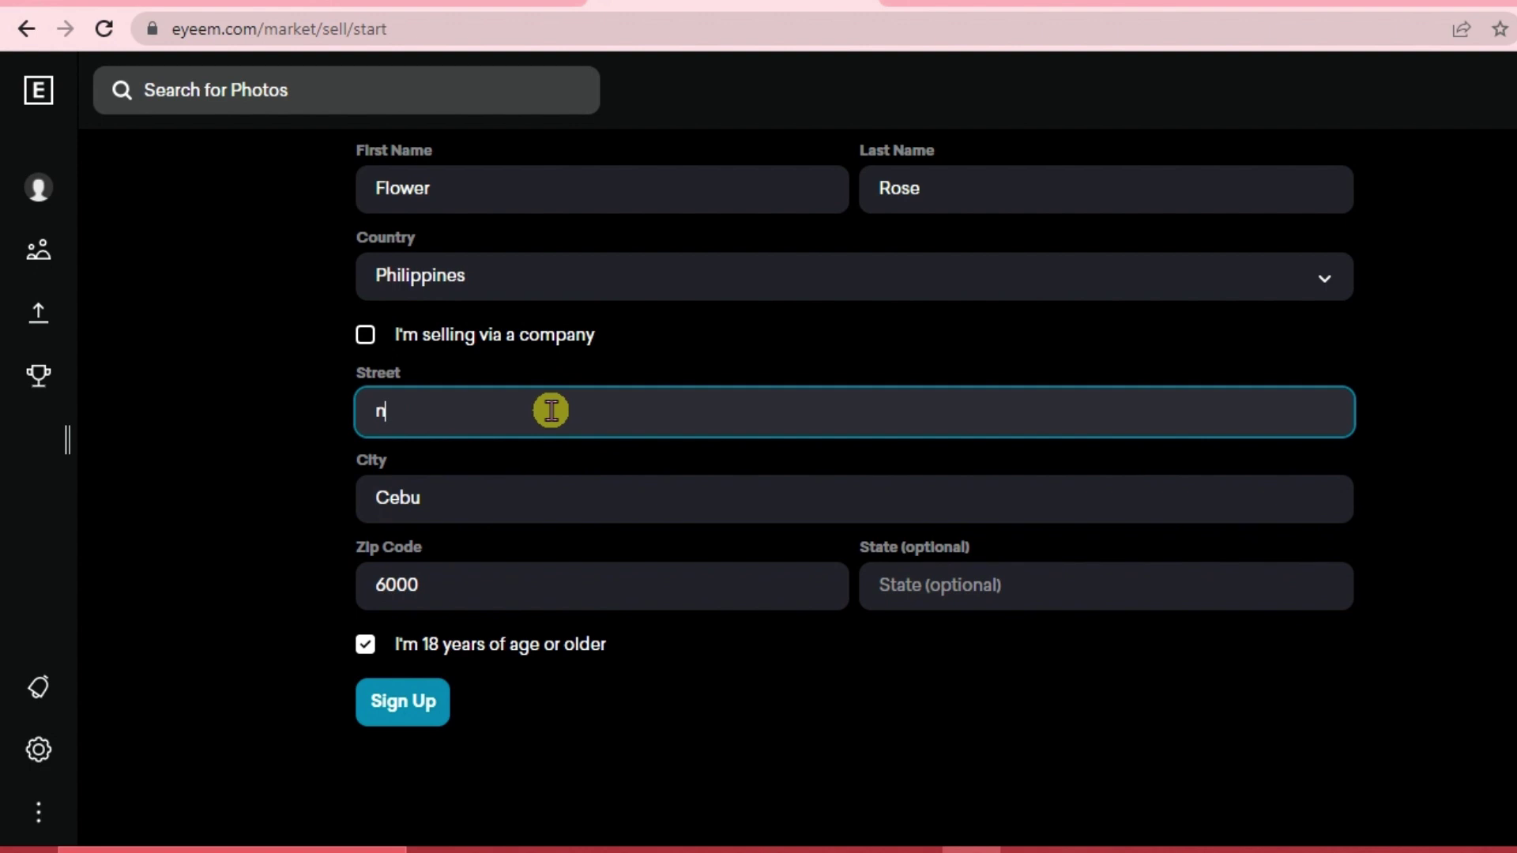
{"action": "left_click", "coordinate": [406, 720]}
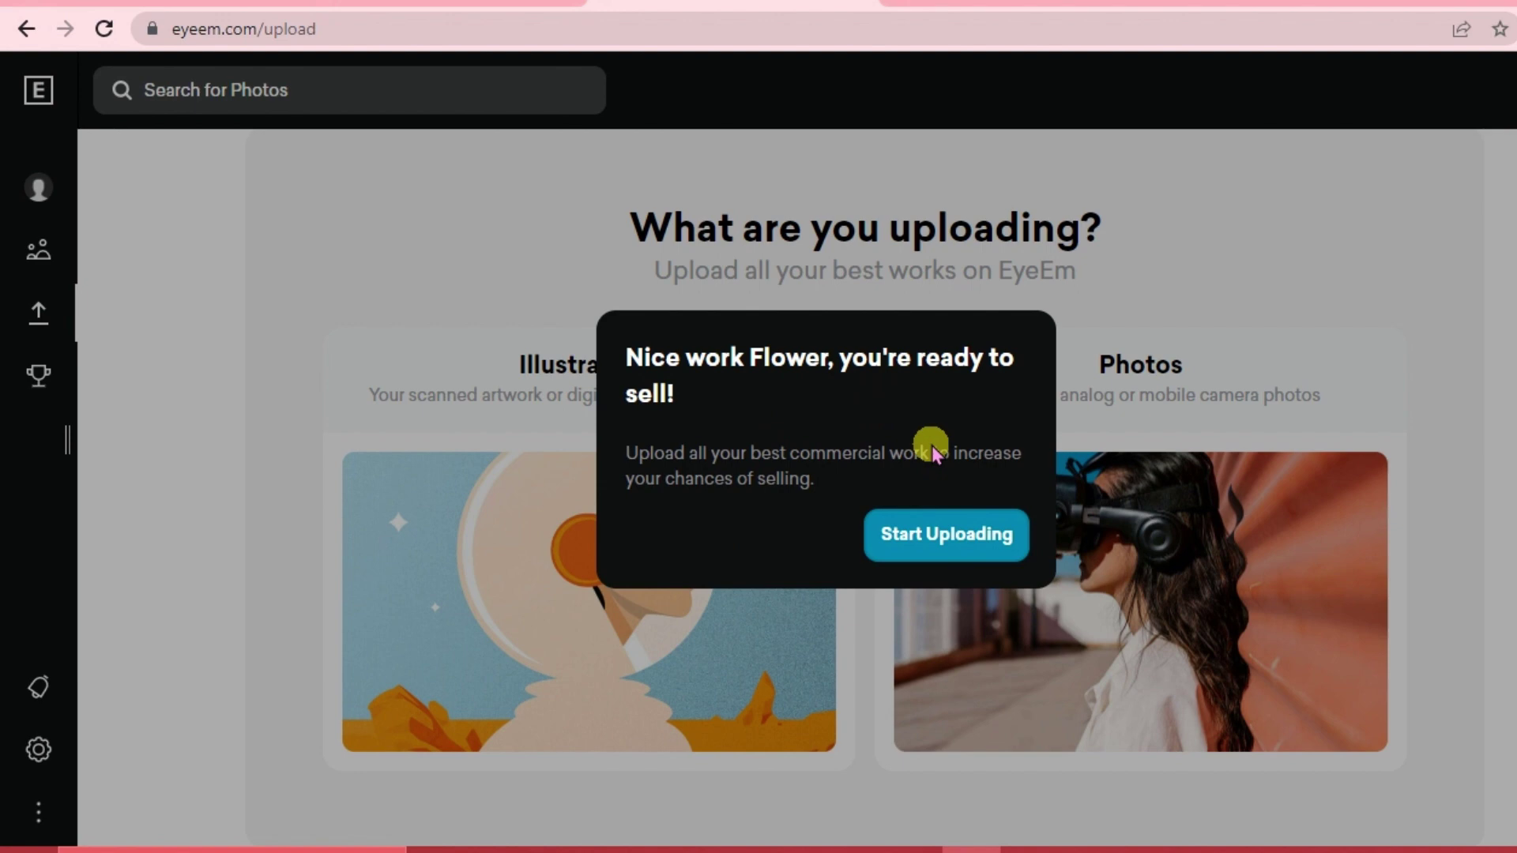
- Dismiss the ready-to-sell message and choose Photos as the upload type
{"action": "left_click", "coordinate": [950, 536]}
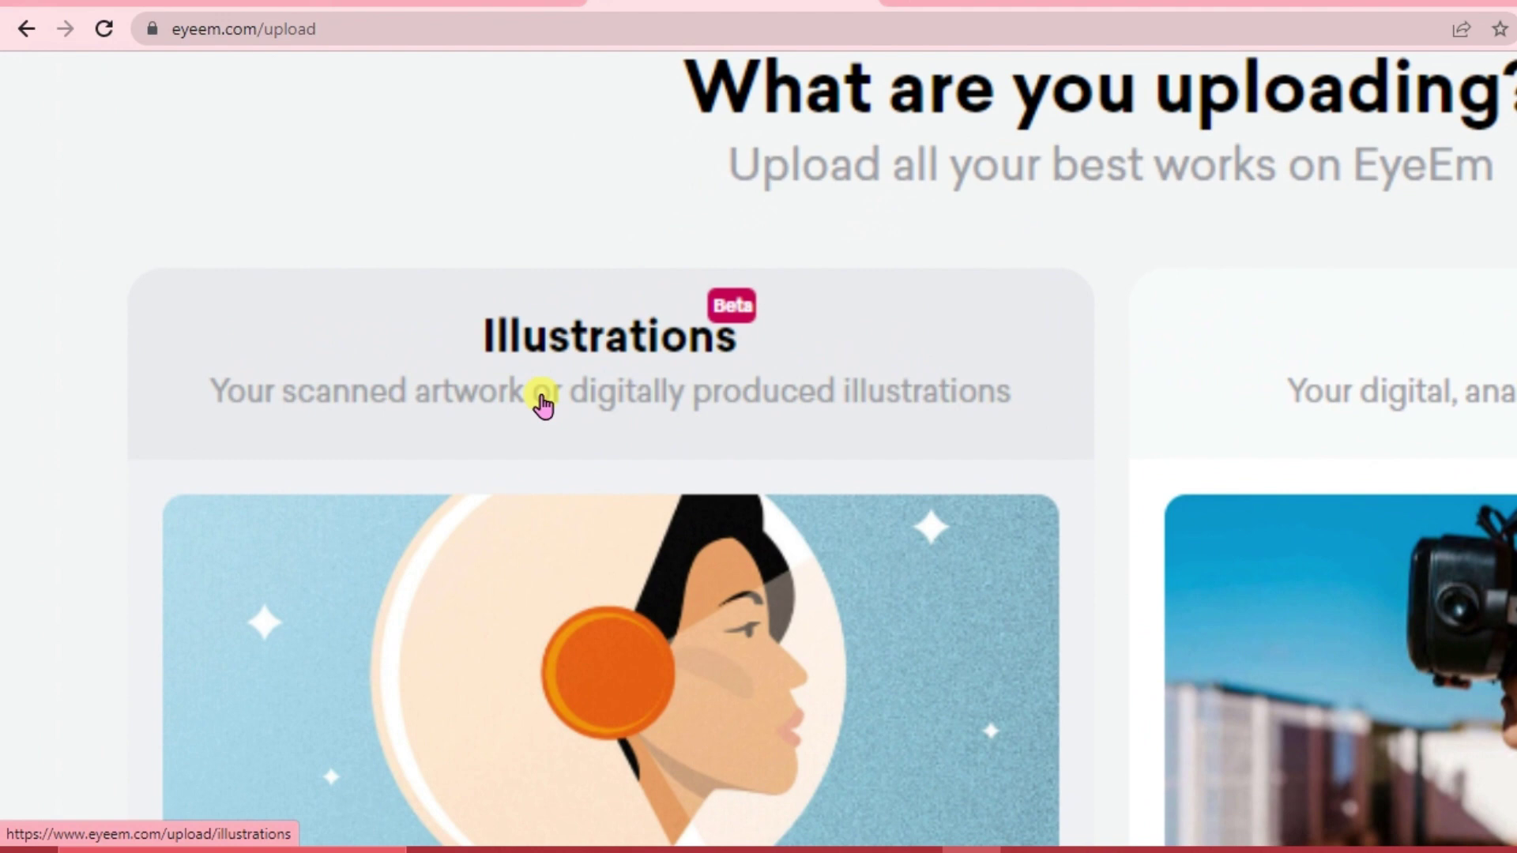
{"action": "scroll", "coordinate": [613, 545], "scroll_direction": "down", "scroll_amount": 3}
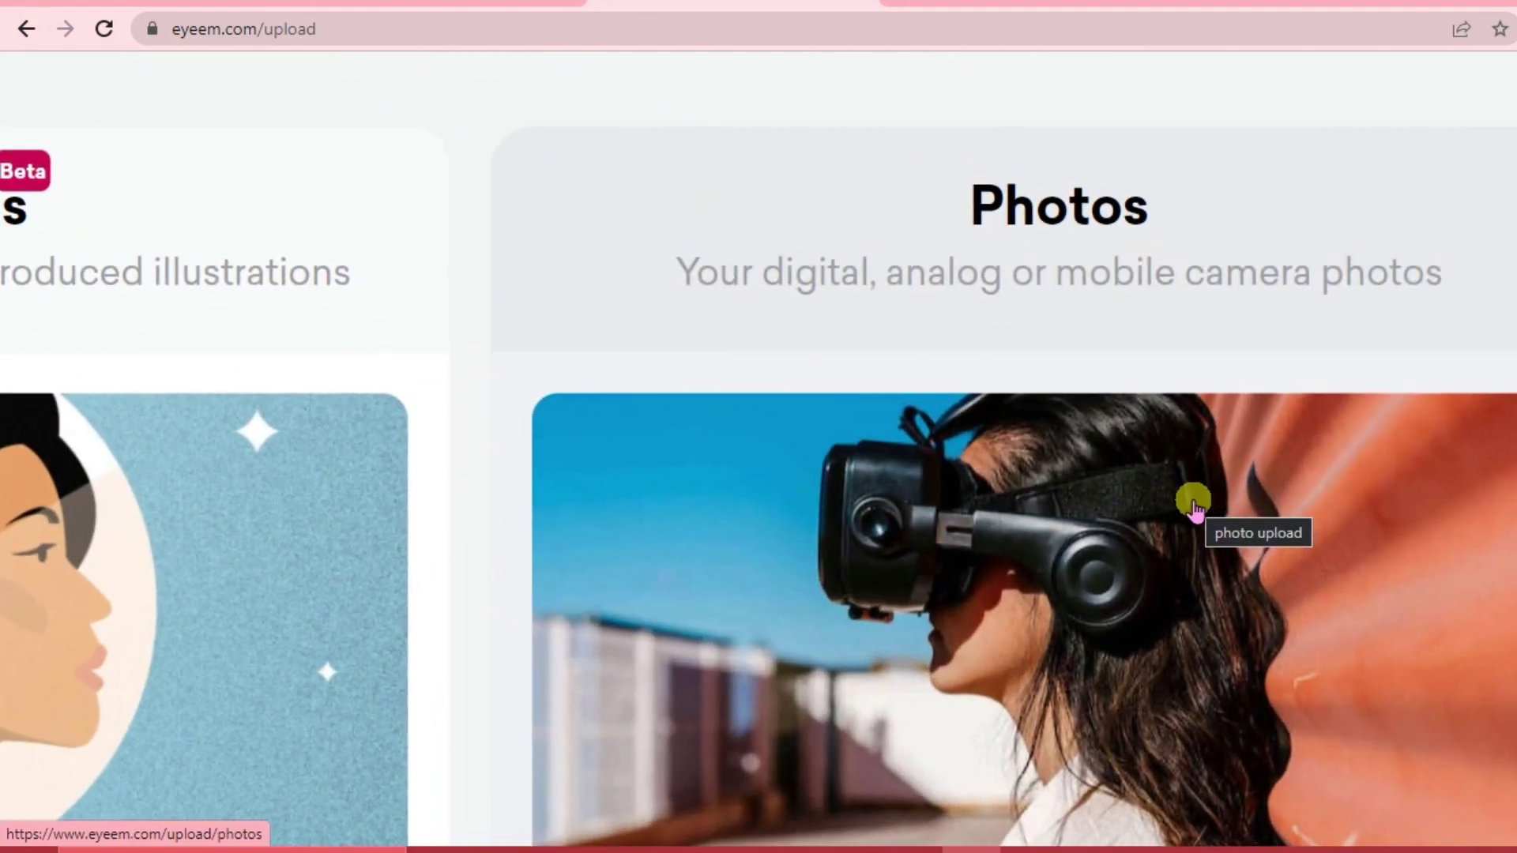
{"action": "scroll", "coordinate": [1154, 644], "scroll_direction": "down", "scroll_amount": 1}
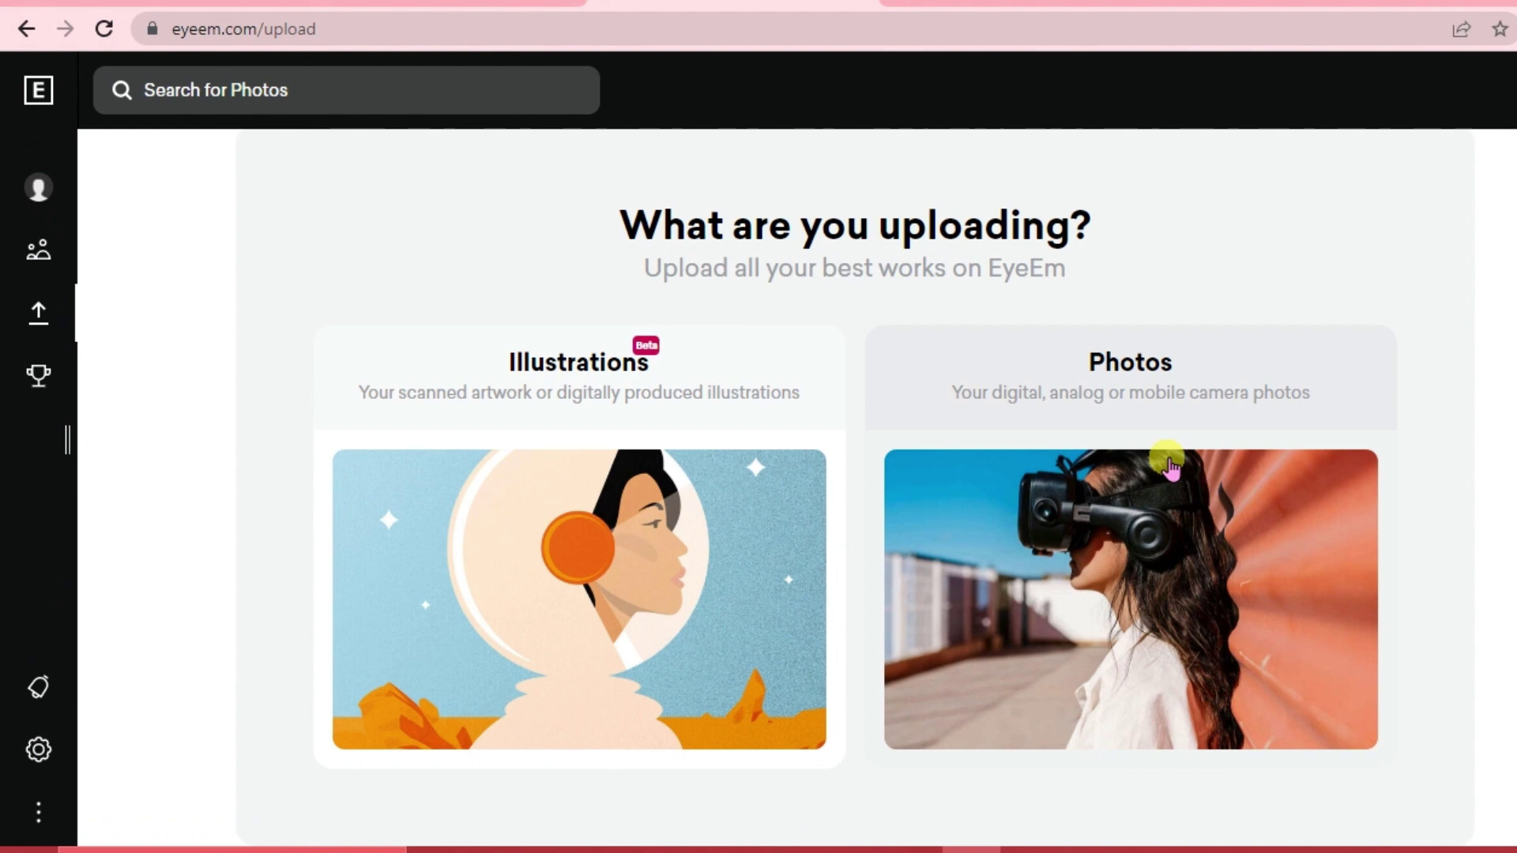
{"action": "left_click", "coordinate": [1182, 490]}
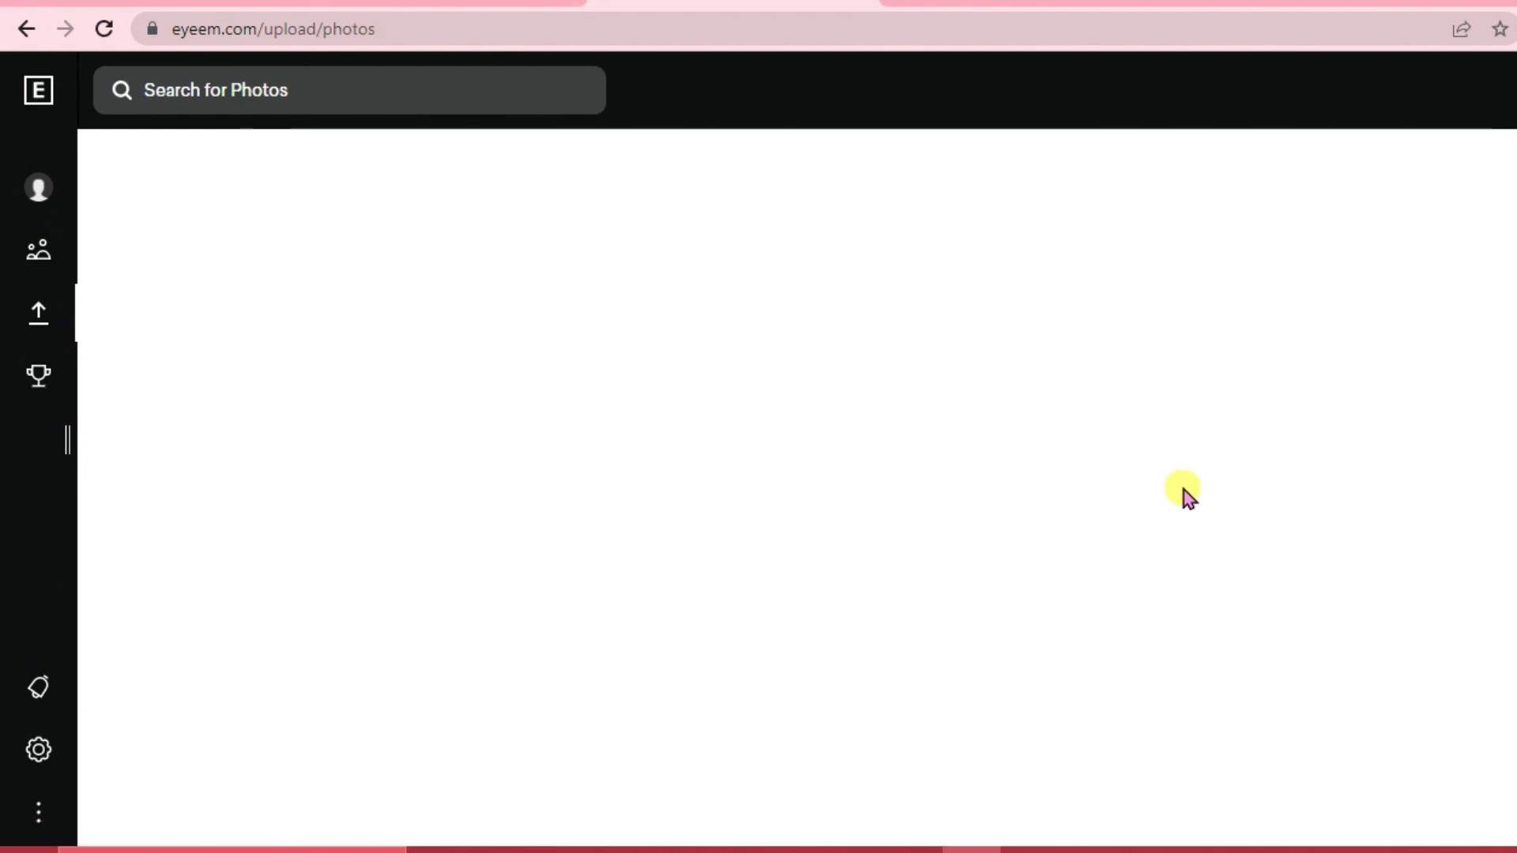
- Upload the first photo from the Downloads folder
{"action": "left_click", "coordinate": [833, 444]}
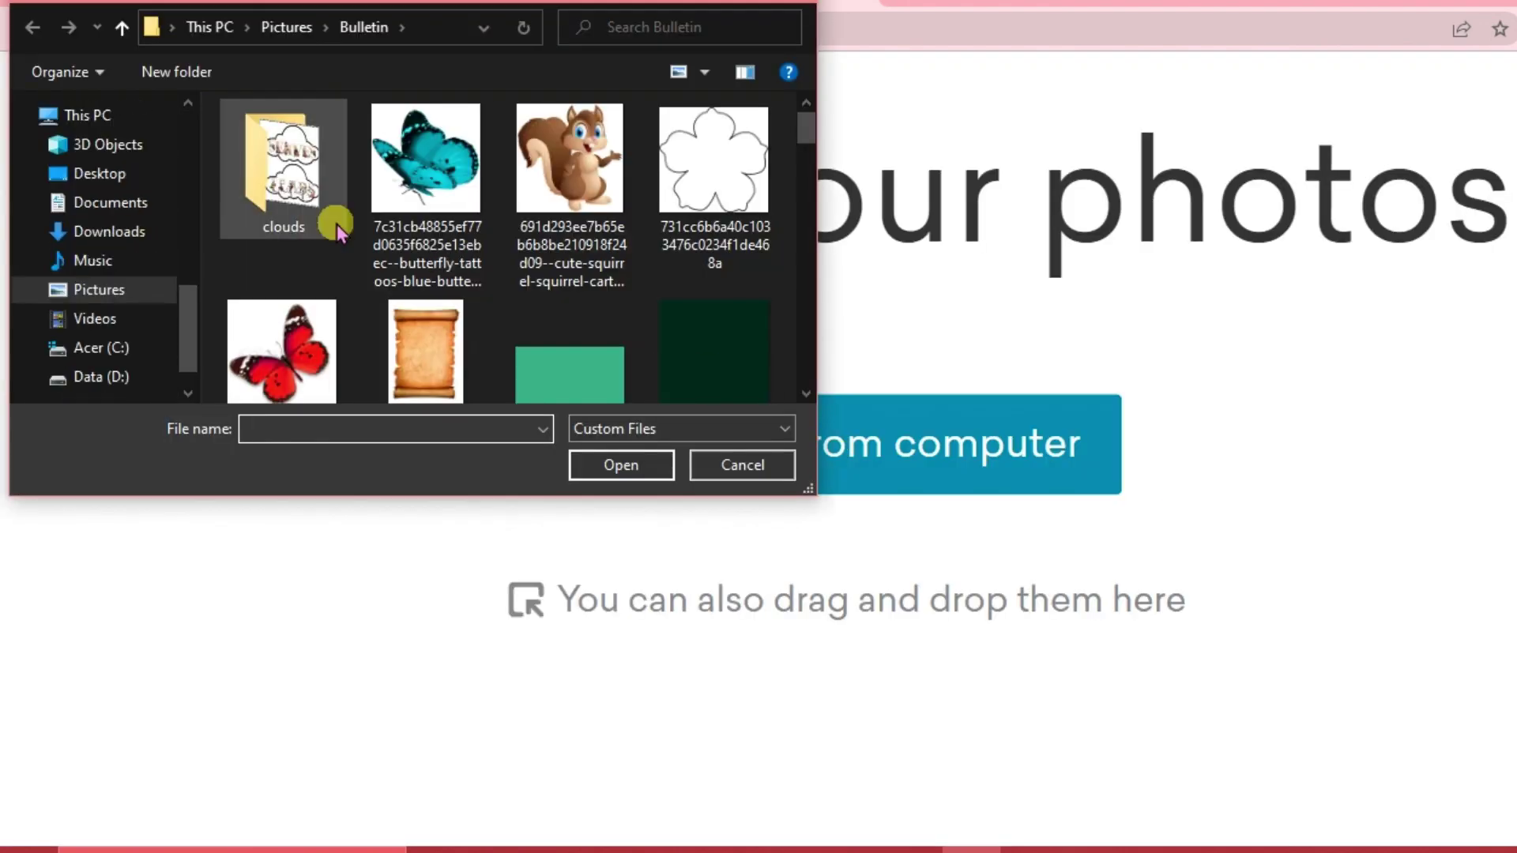
{"action": "scroll", "coordinate": [125, 194], "scroll_direction": "up", "scroll_amount": 5}
{"action": "scroll", "coordinate": [118, 193], "scroll_direction": "up", "scroll_amount": 3}
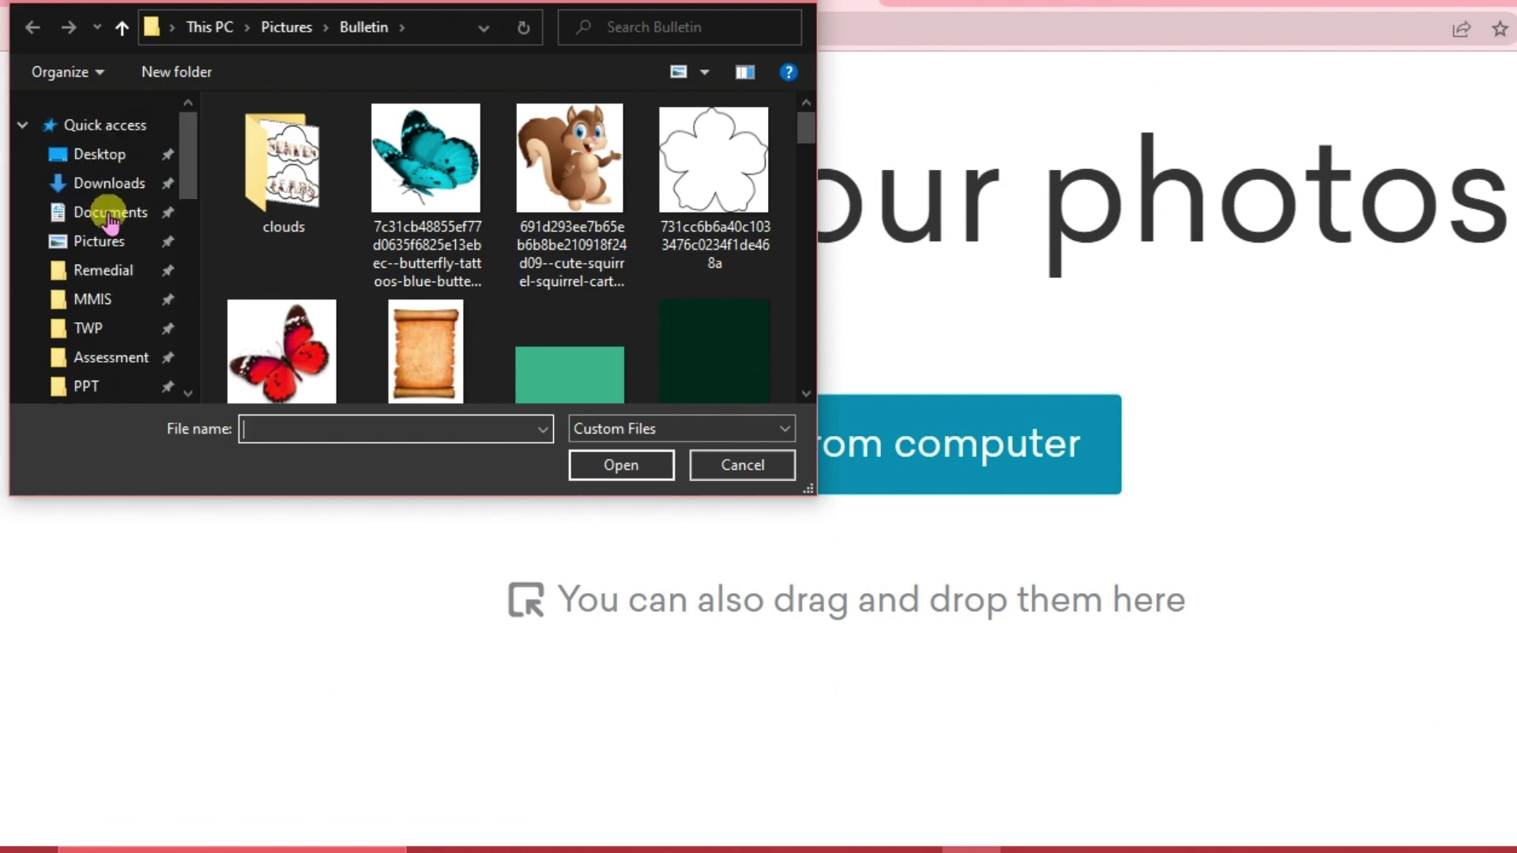
{"action": "left_click", "coordinate": [109, 183]}
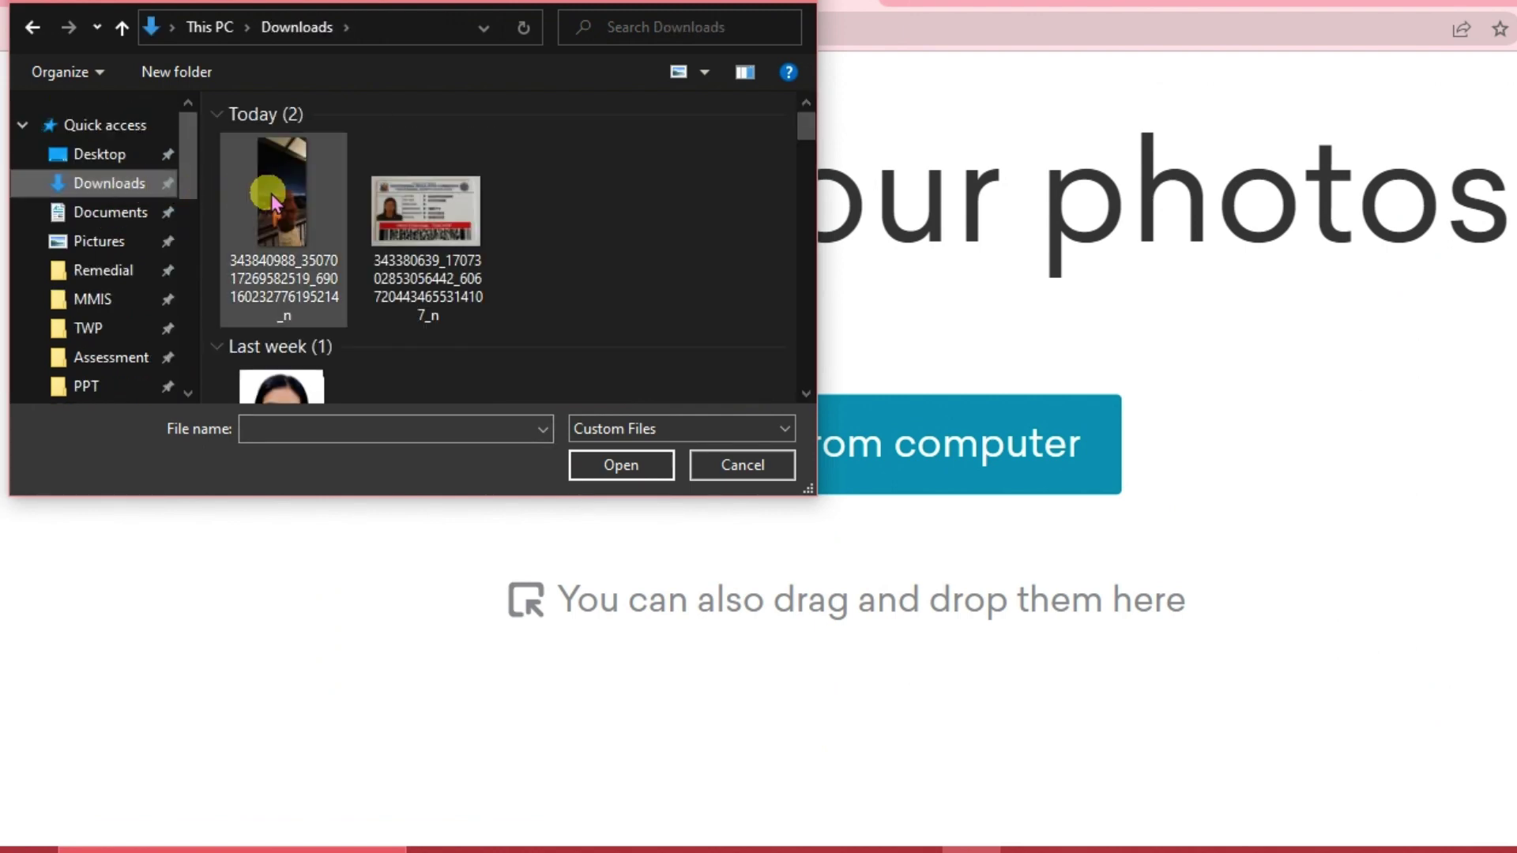
{"action": "left_click", "coordinate": [272, 193]}
{"action": "left_click", "coordinate": [610, 463]}
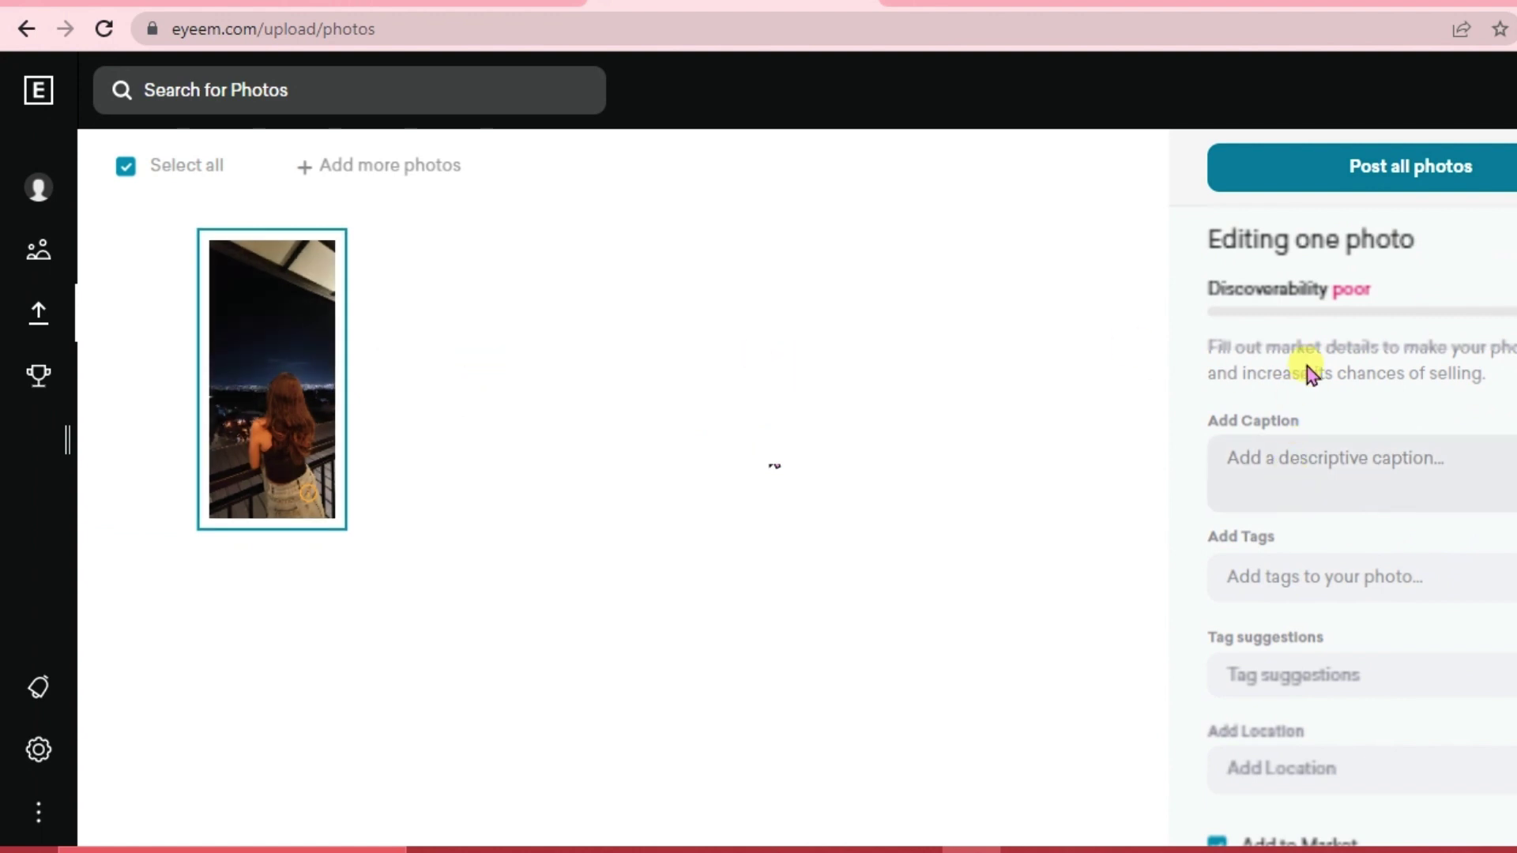
{"action": "left_click", "coordinate": [1071, 436]}
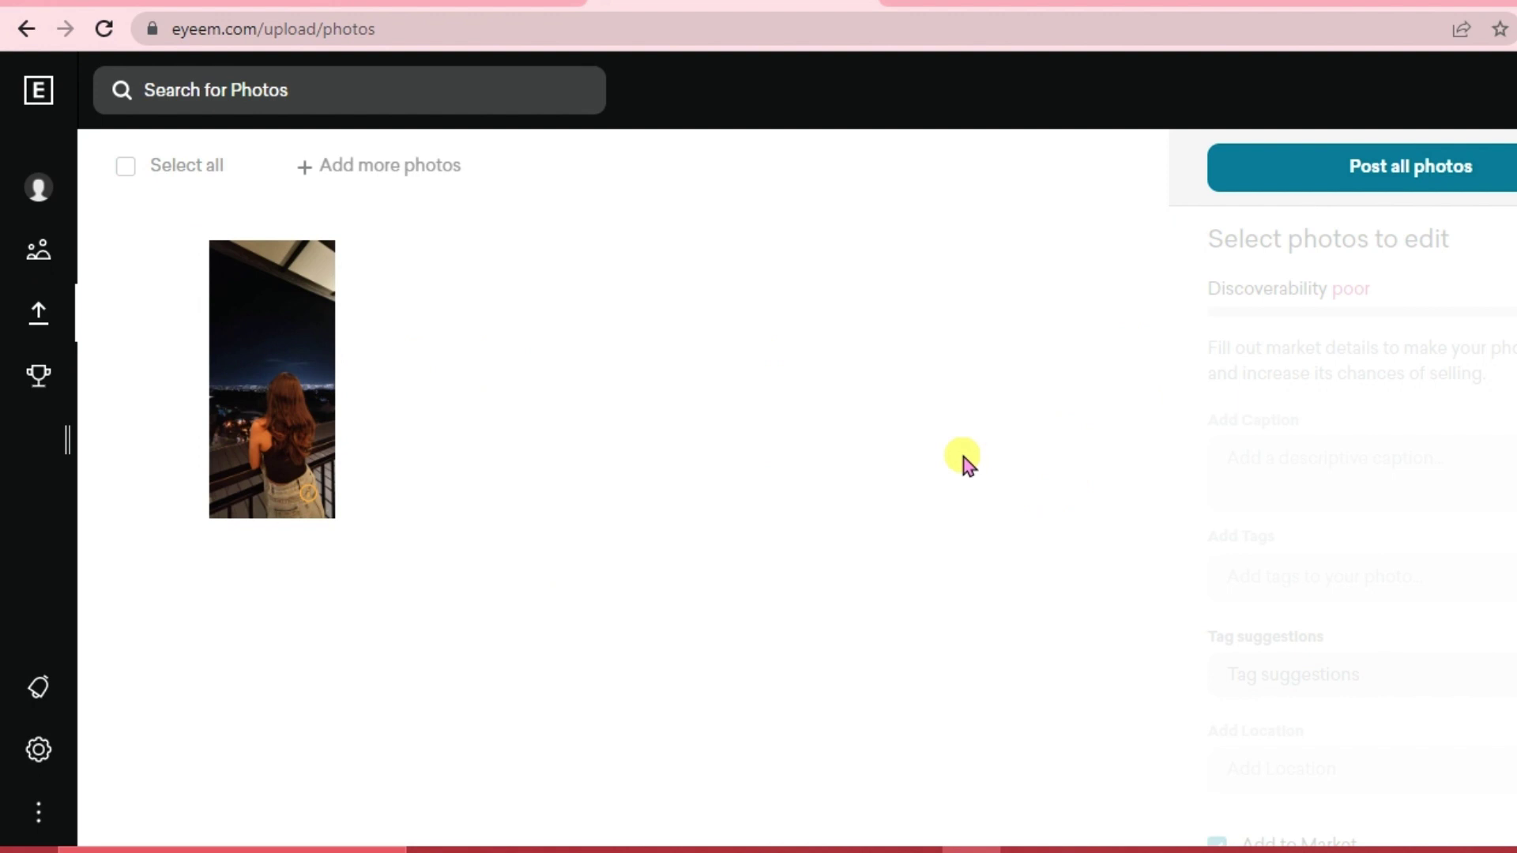
{"action": "left_click", "coordinate": [126, 166]}
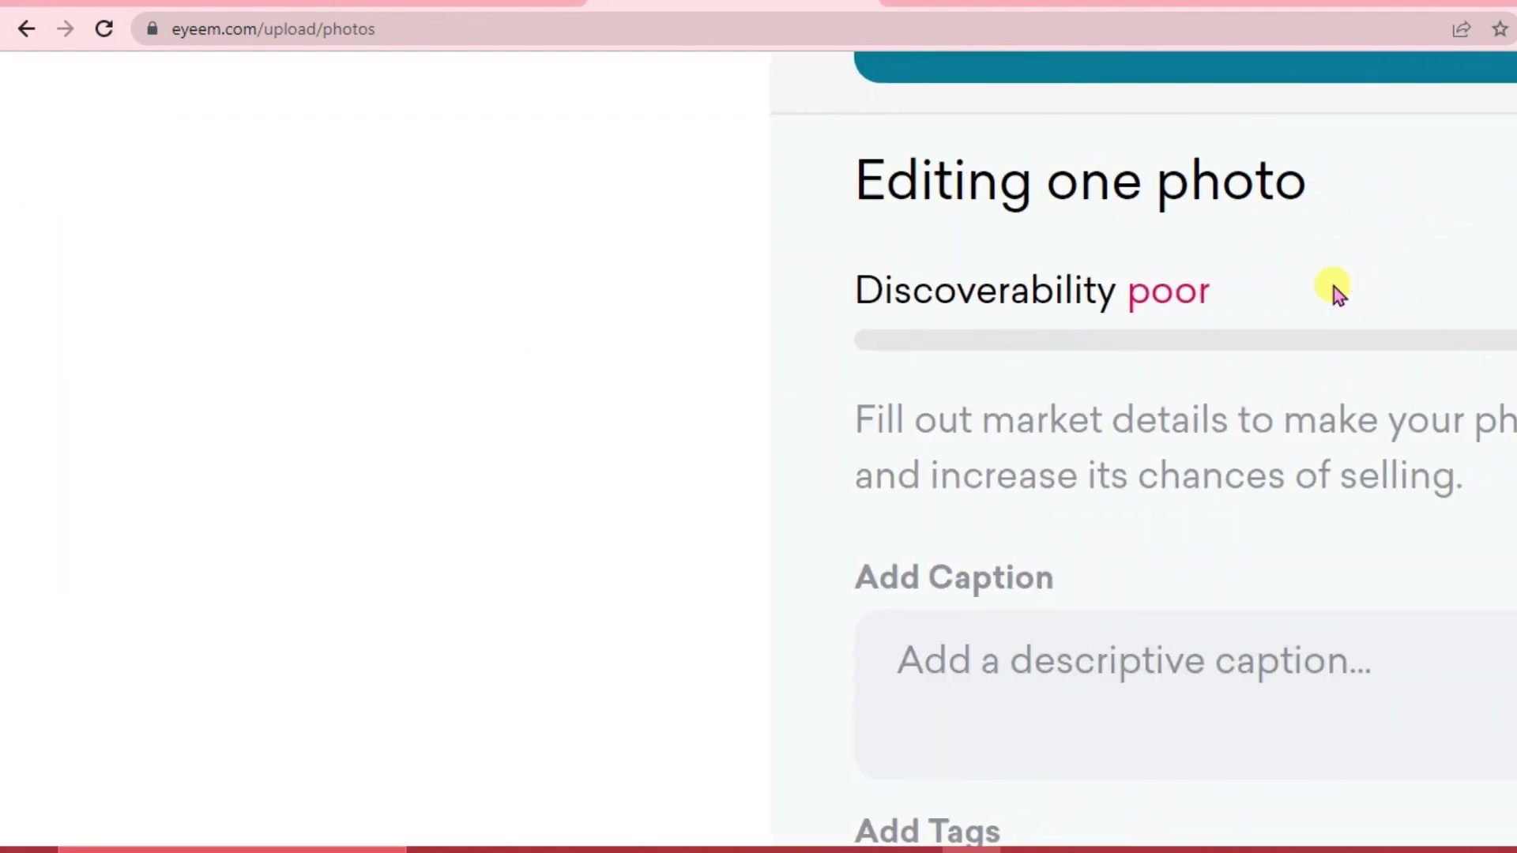
{"action": "scroll", "coordinate": [1026, 457], "scroll_direction": "down", "scroll_amount": 2}
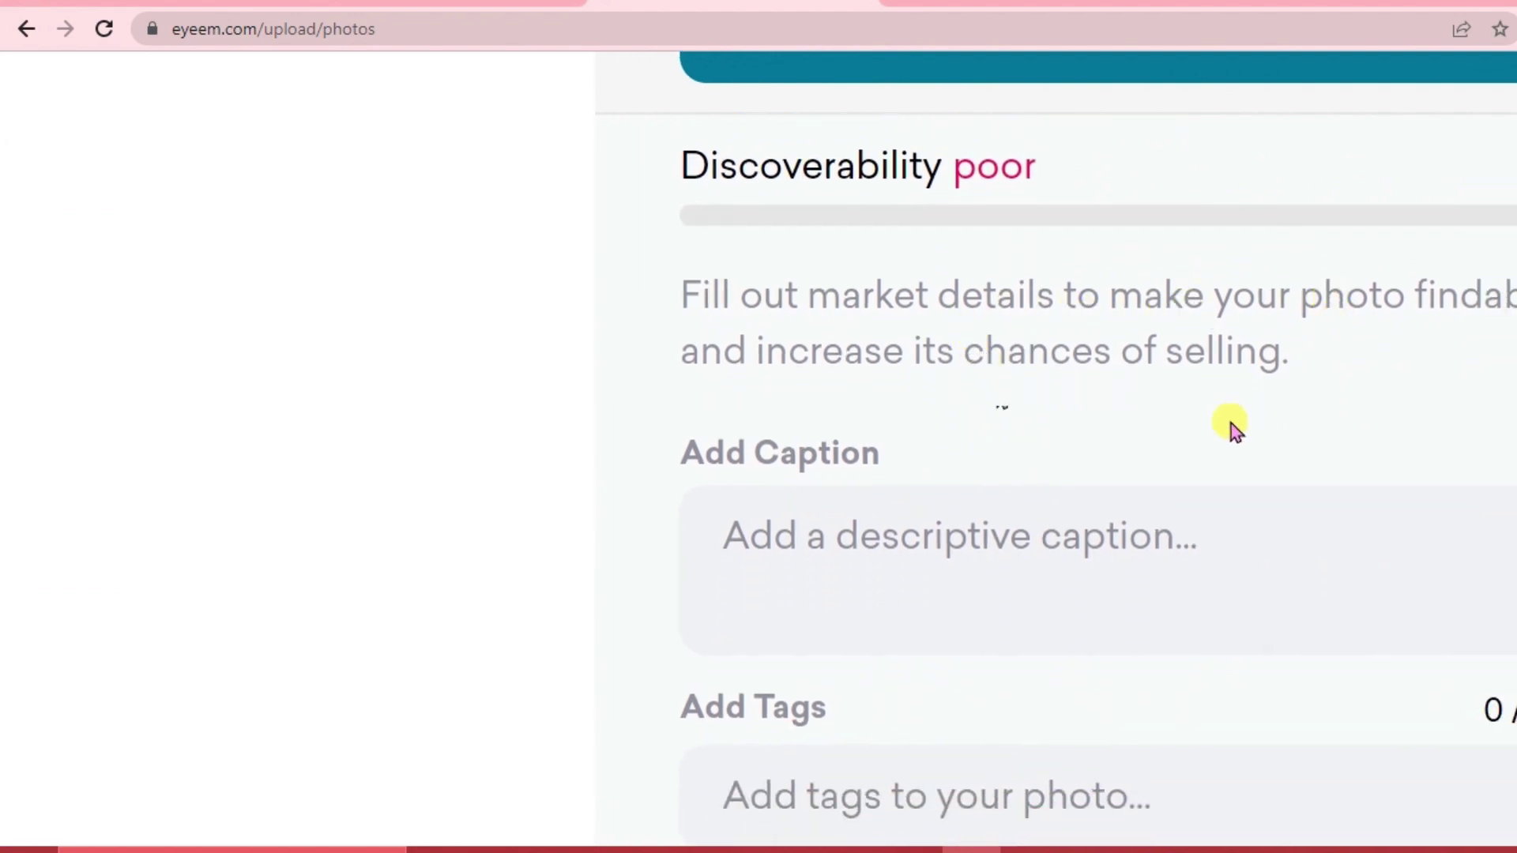
{"action": "scroll", "coordinate": [1220, 478], "scroll_direction": "down", "scroll_amount": 3}
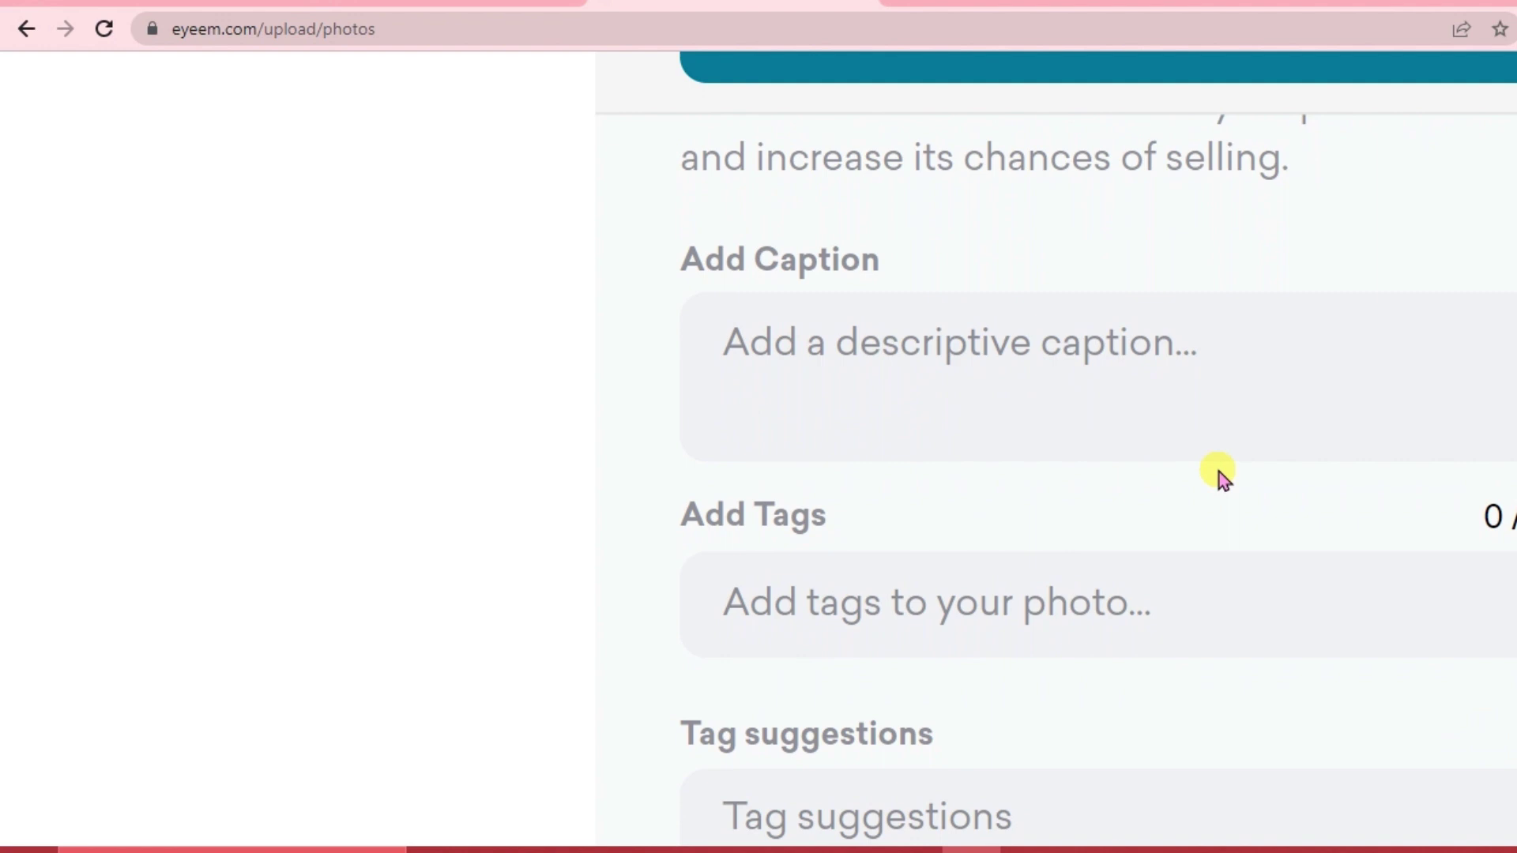
{"action": "left_click", "coordinate": [1019, 304]}
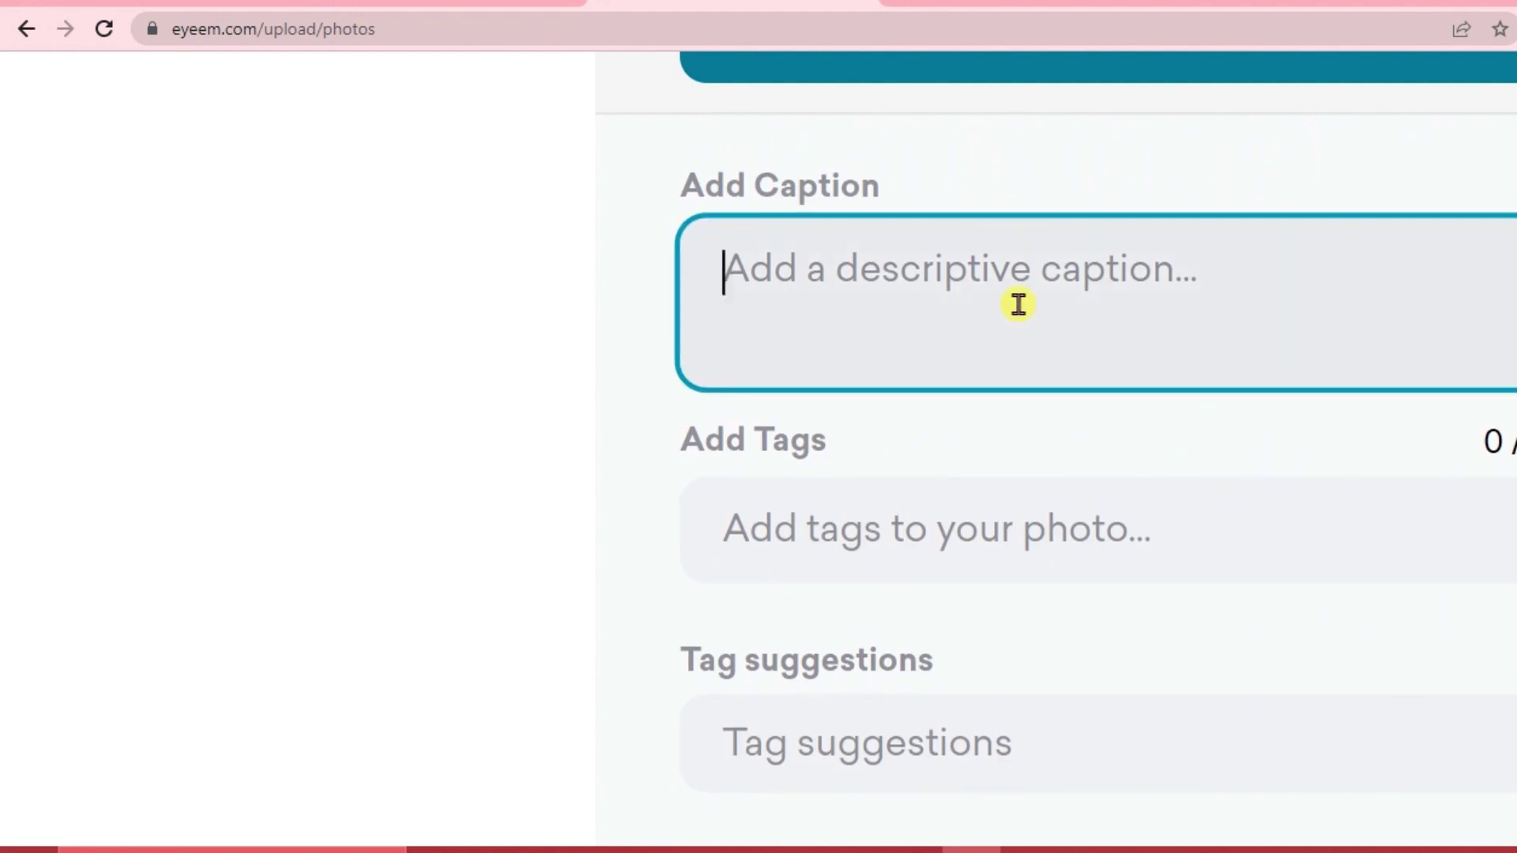
- Caption the photo 'Starry Night' and add the tag night
{"action": "type", "text": "Starry Night"}
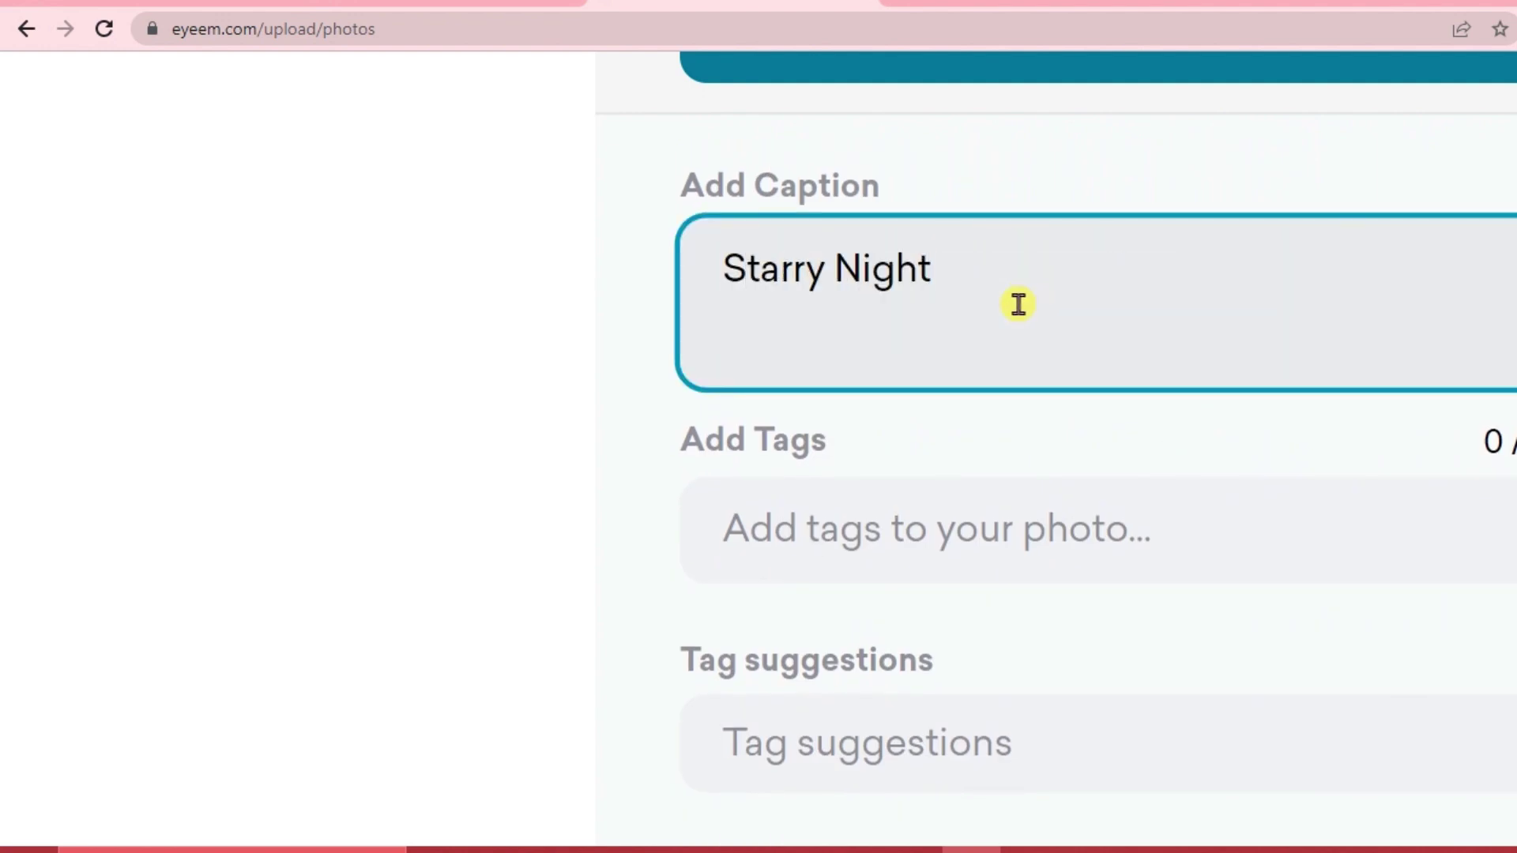
{"action": "left_click", "coordinate": [890, 525]}
{"action": "scroll", "coordinate": [890, 524], "scroll_direction": "down", "scroll_amount": 1}
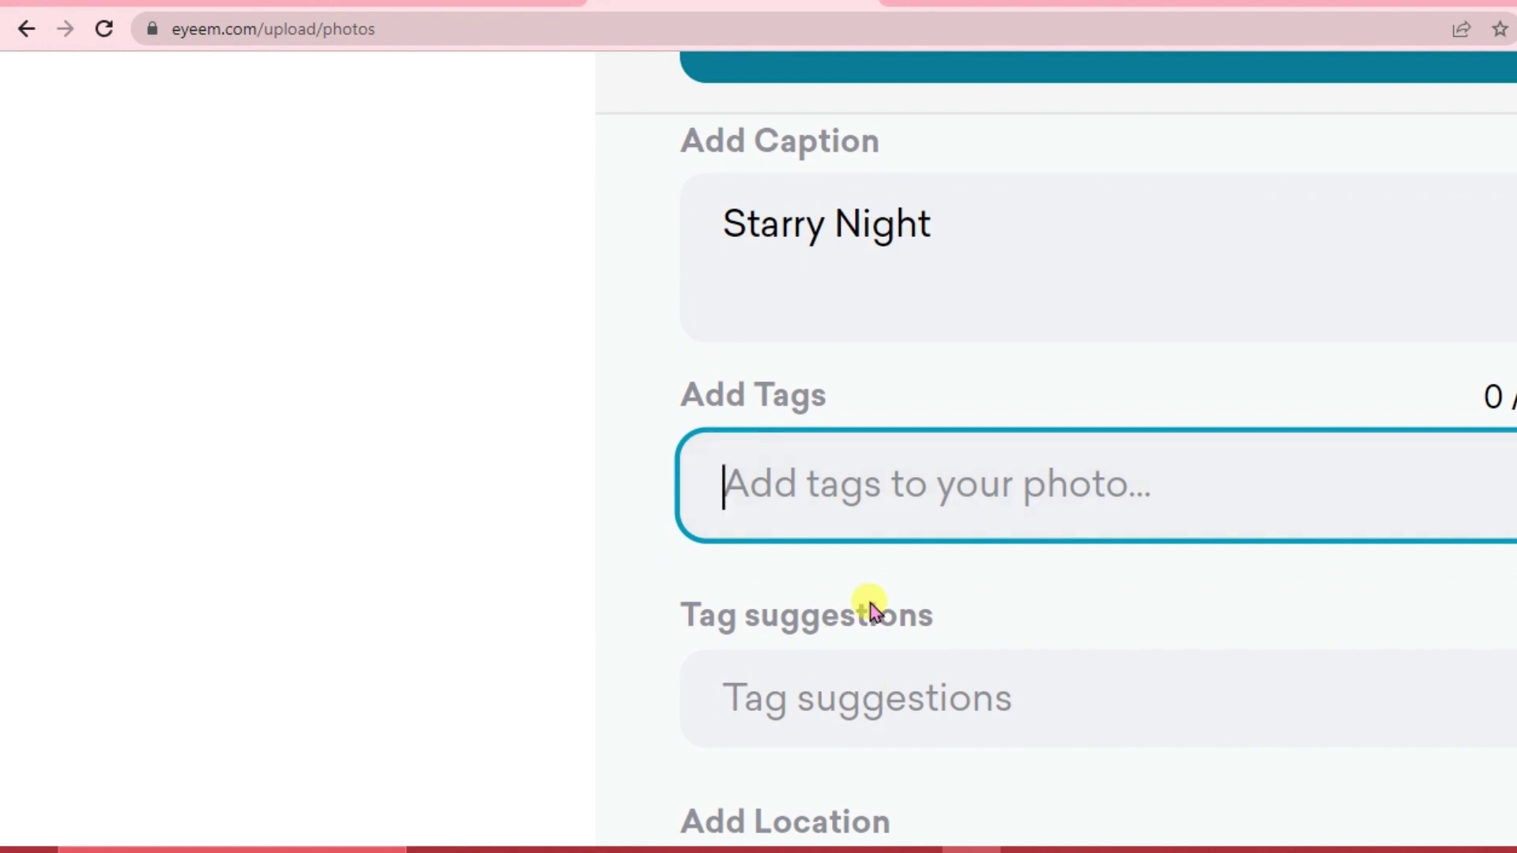
{"action": "type", "text": "night"}
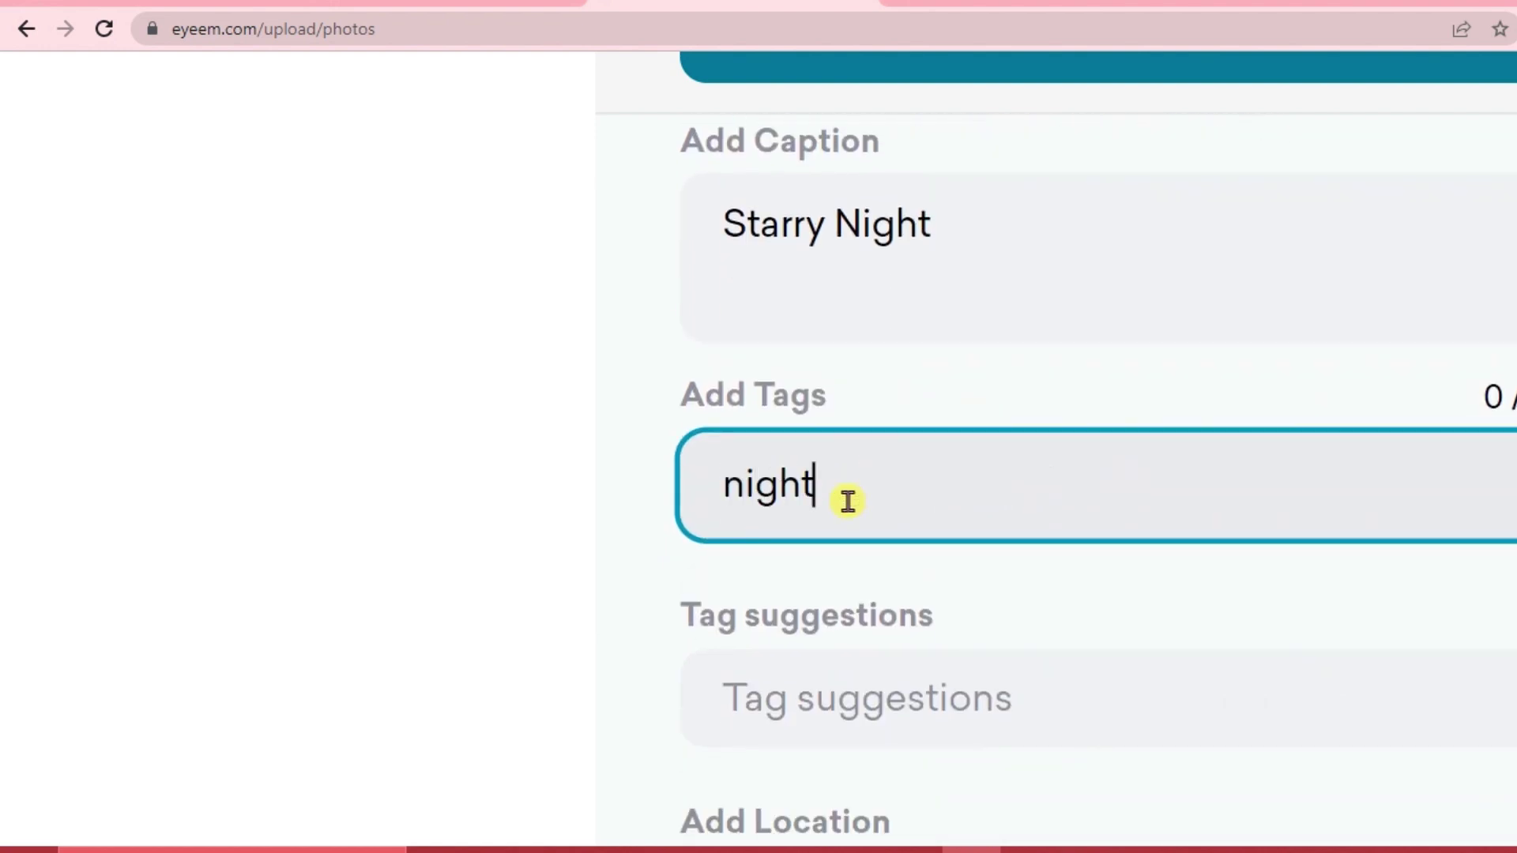
{"action": "left_click", "coordinate": [822, 634]}
- Add the tags beauty and Citylights✨
{"action": "scroll", "coordinate": [841, 514], "scroll_direction": "down", "scroll_amount": 2}
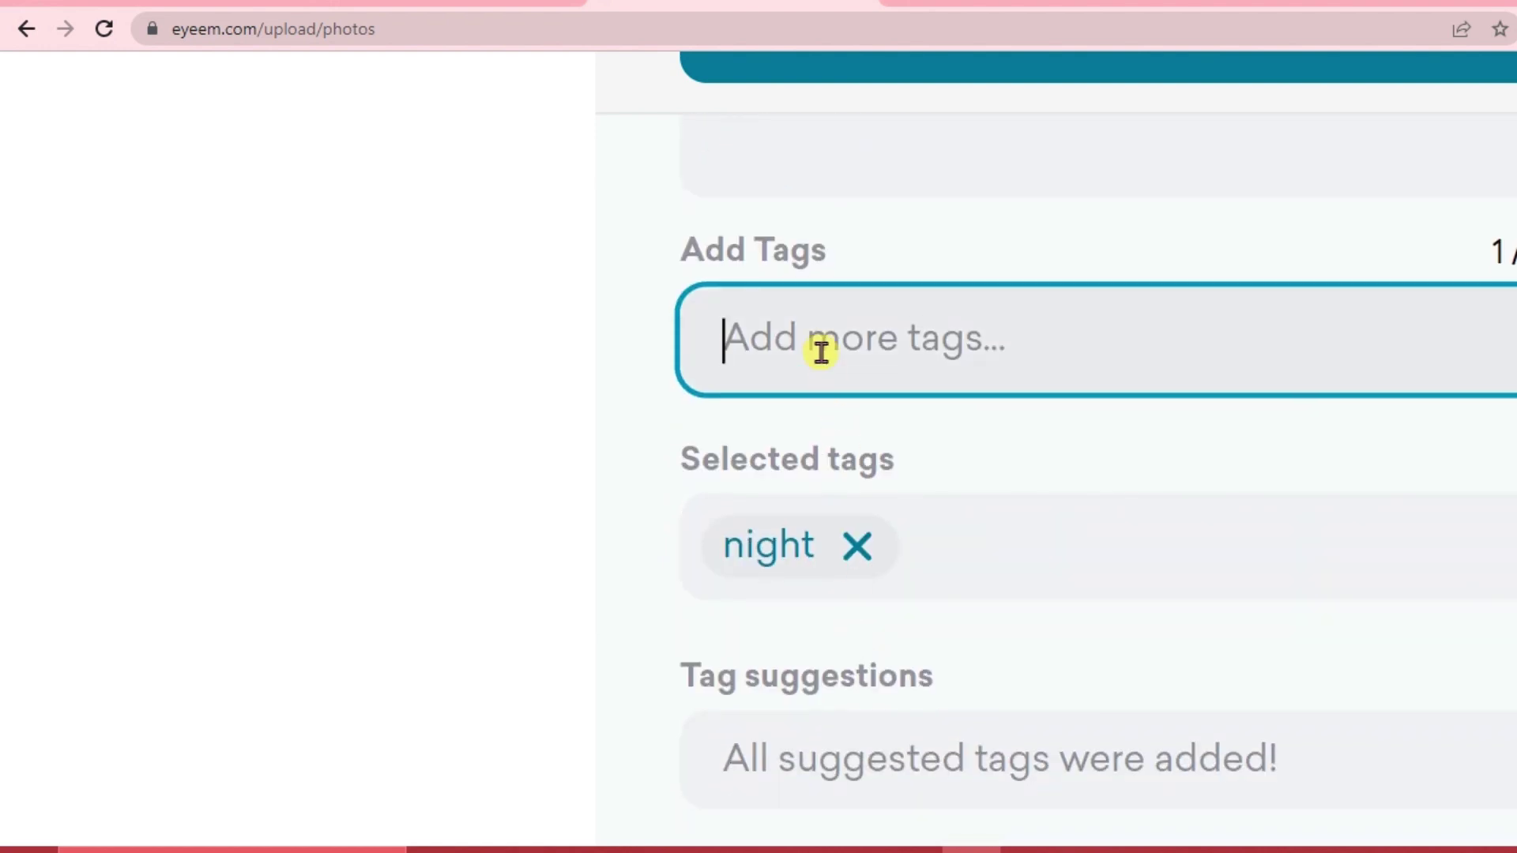
{"action": "type", "text": "beauty"}
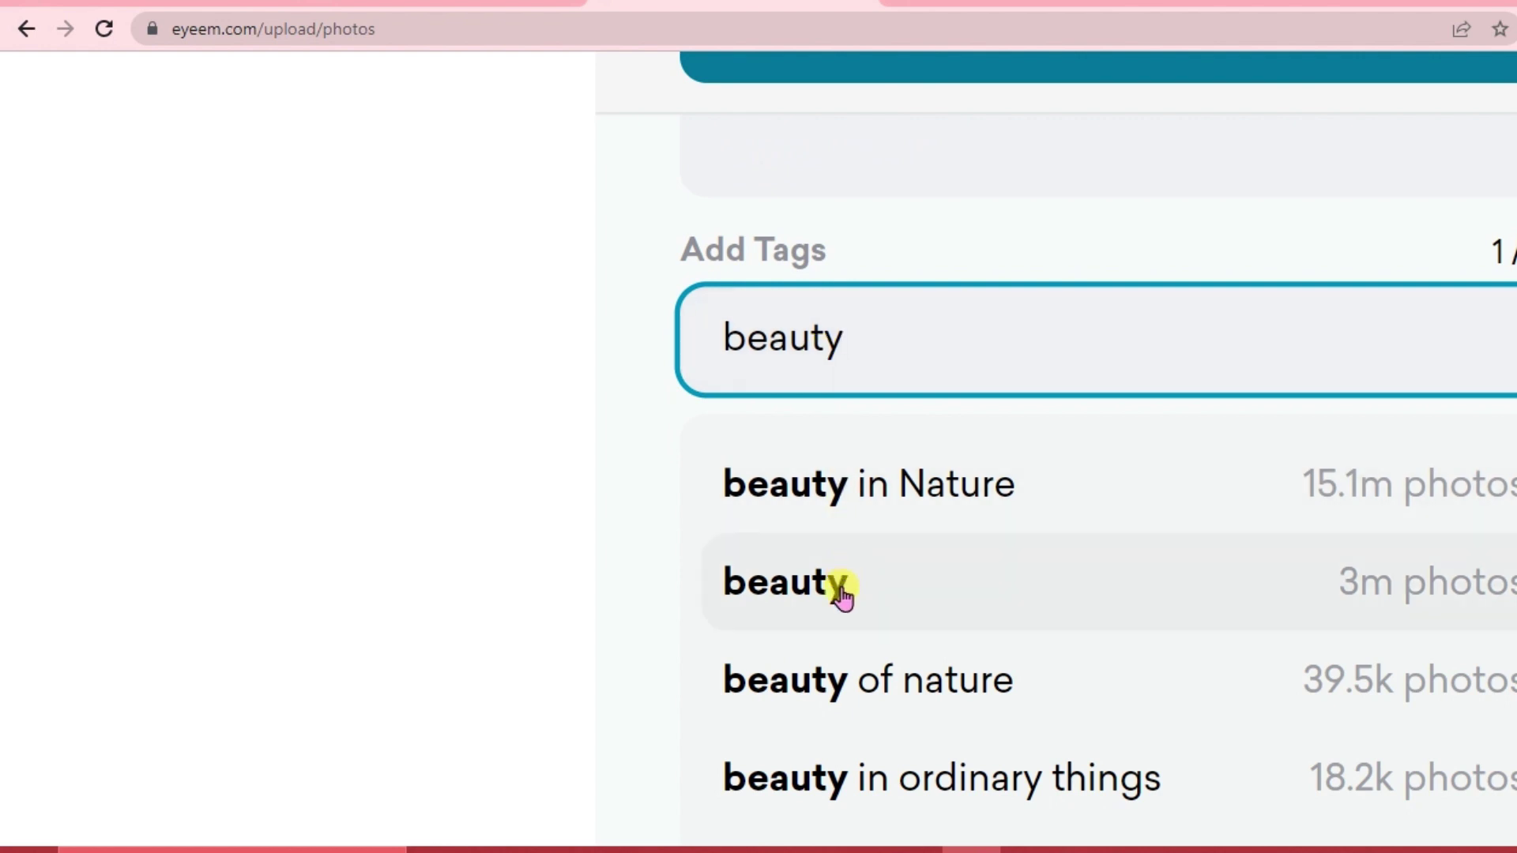
{"action": "left_click", "coordinate": [844, 597]}
{"action": "type", "text": "c"}
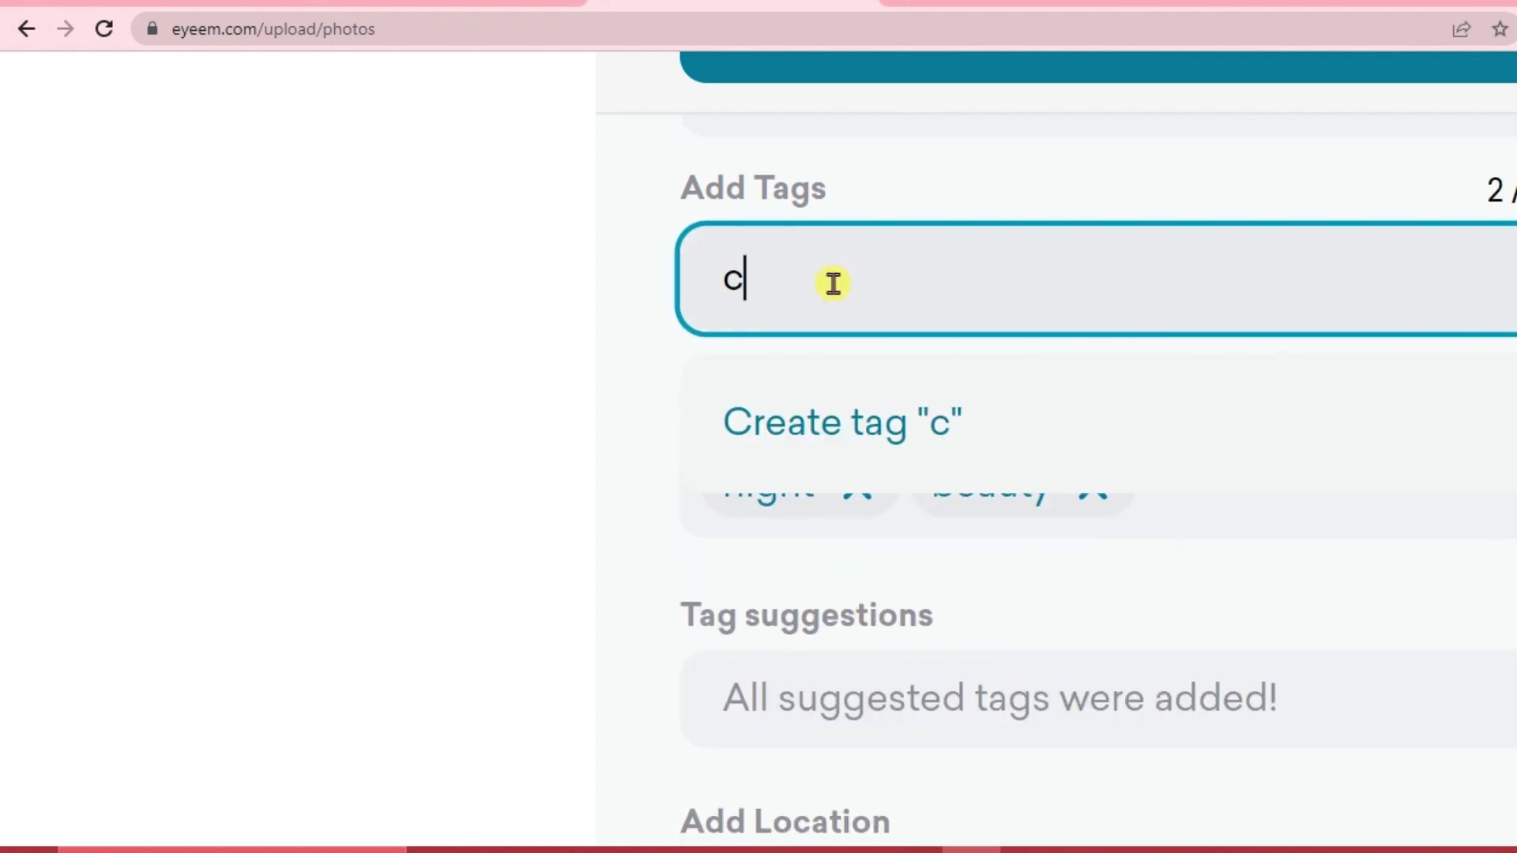
{"action": "type", "text": "itylights"}
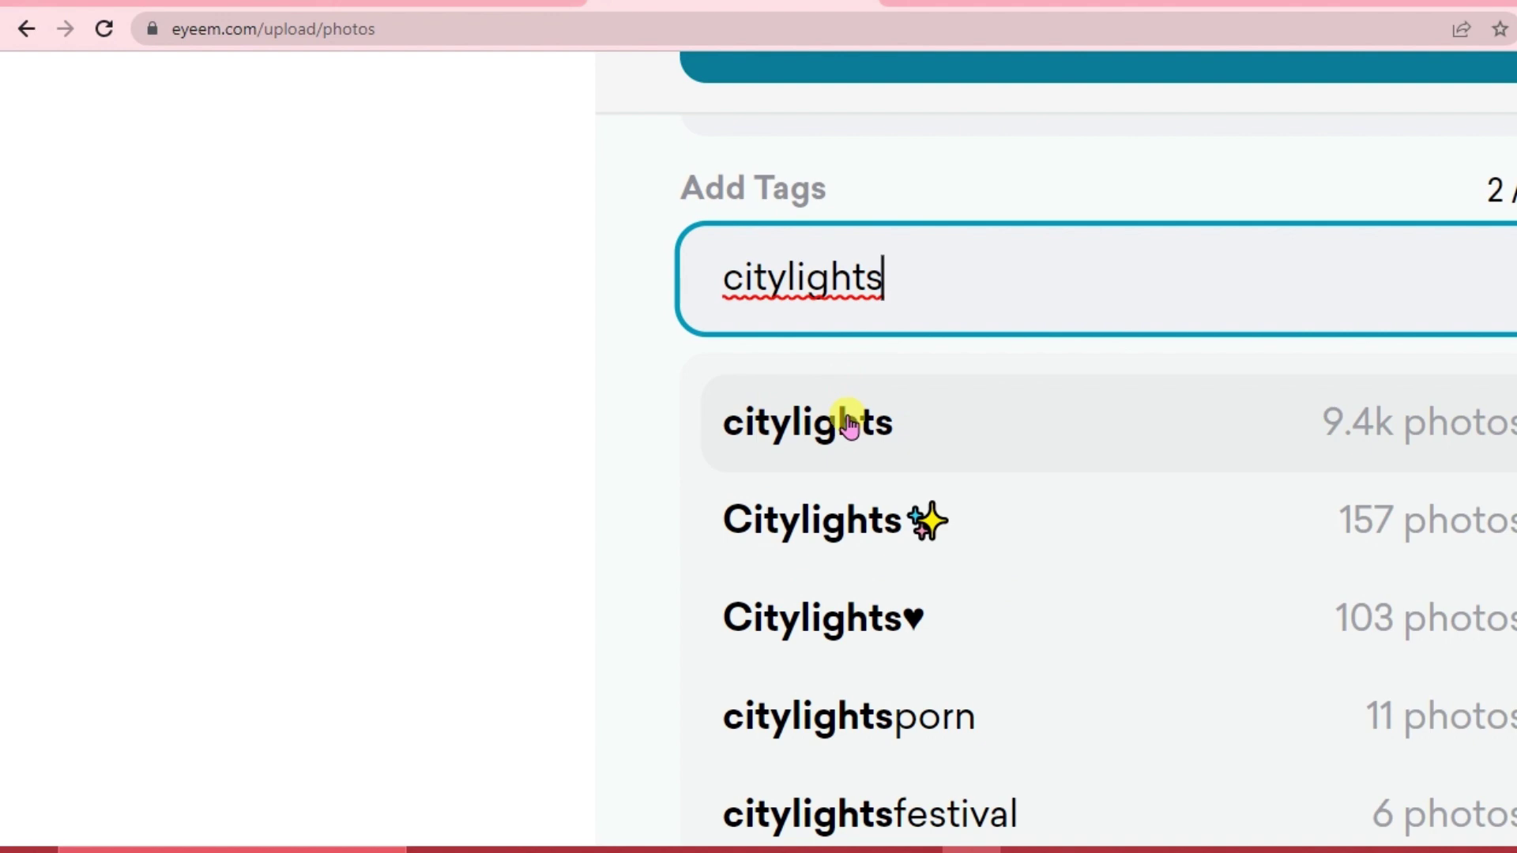
{"action": "left_click", "coordinate": [856, 533]}
{"action": "scroll", "coordinate": [908, 549], "scroll_direction": "up", "scroll_amount": 3}
{"action": "scroll", "coordinate": [908, 541], "scroll_direction": "up", "scroll_amount": 5}
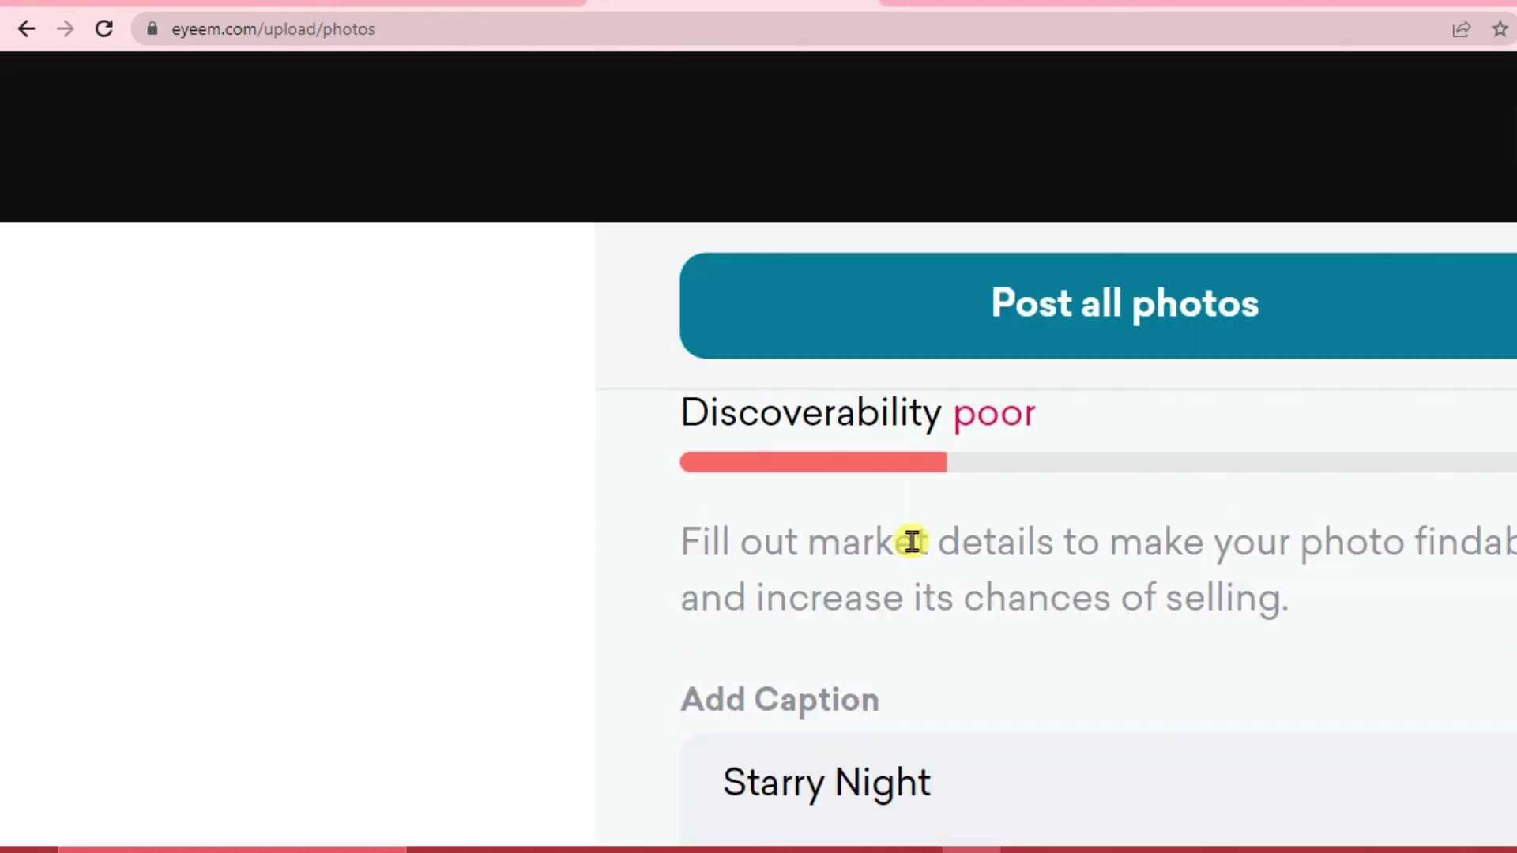
{"action": "scroll", "coordinate": [933, 576], "scroll_direction": "up", "scroll_amount": 2}
{"action": "scroll", "coordinate": [957, 615], "scroll_direction": "down", "scroll_amount": 1}
{"action": "scroll", "coordinate": [957, 616], "scroll_direction": "down", "scroll_amount": 8}
{"action": "scroll", "coordinate": [958, 616], "scroll_direction": "down", "scroll_amount": 3}
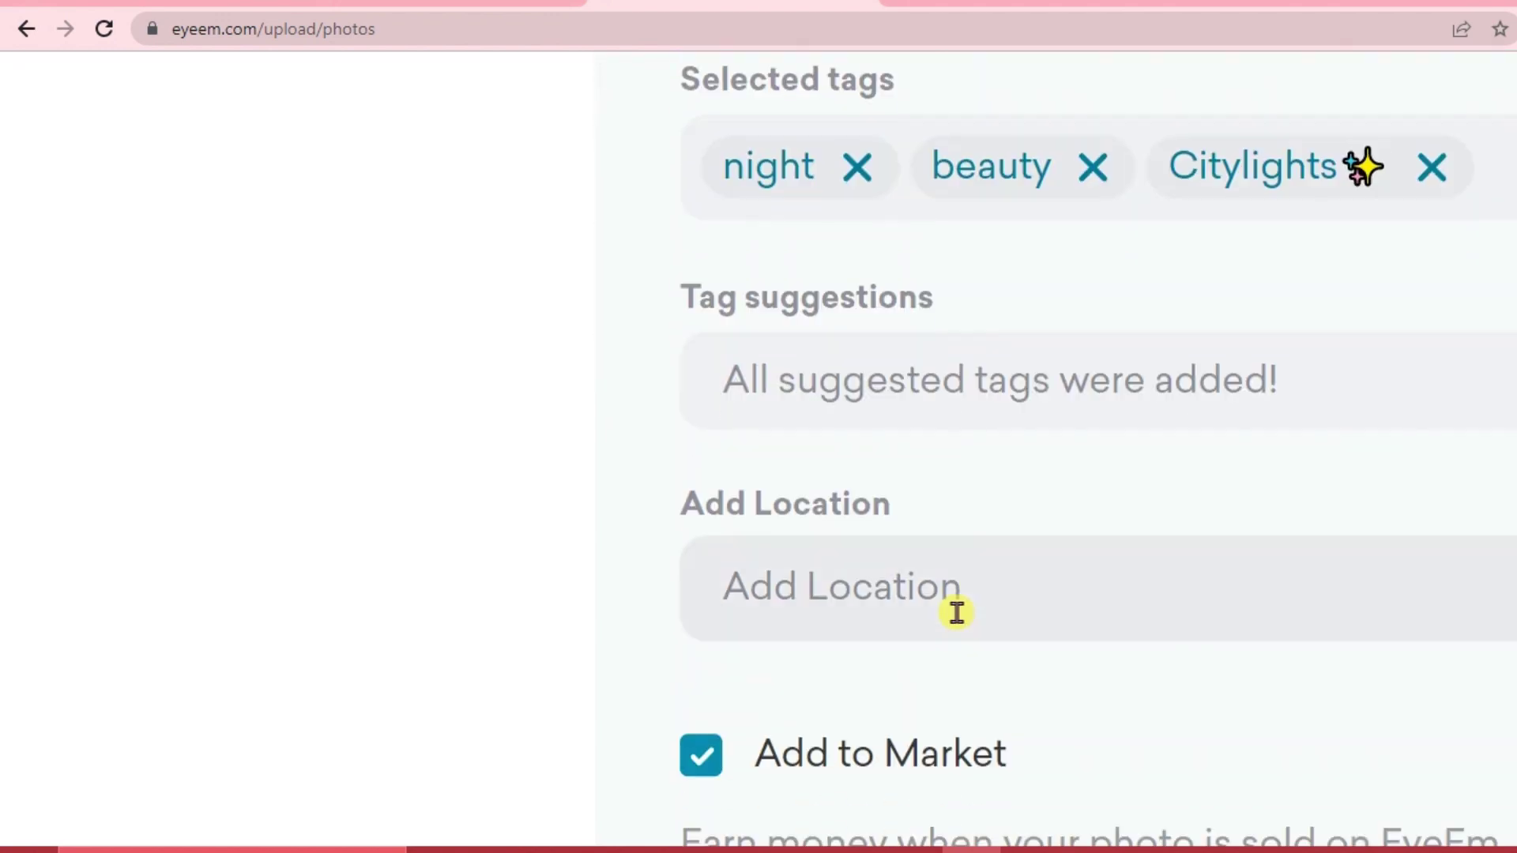
- Type 'Busay Philippines' into the photo's location field
{"action": "left_click", "coordinate": [862, 585]}
{"action": "type", "text": "busay"}
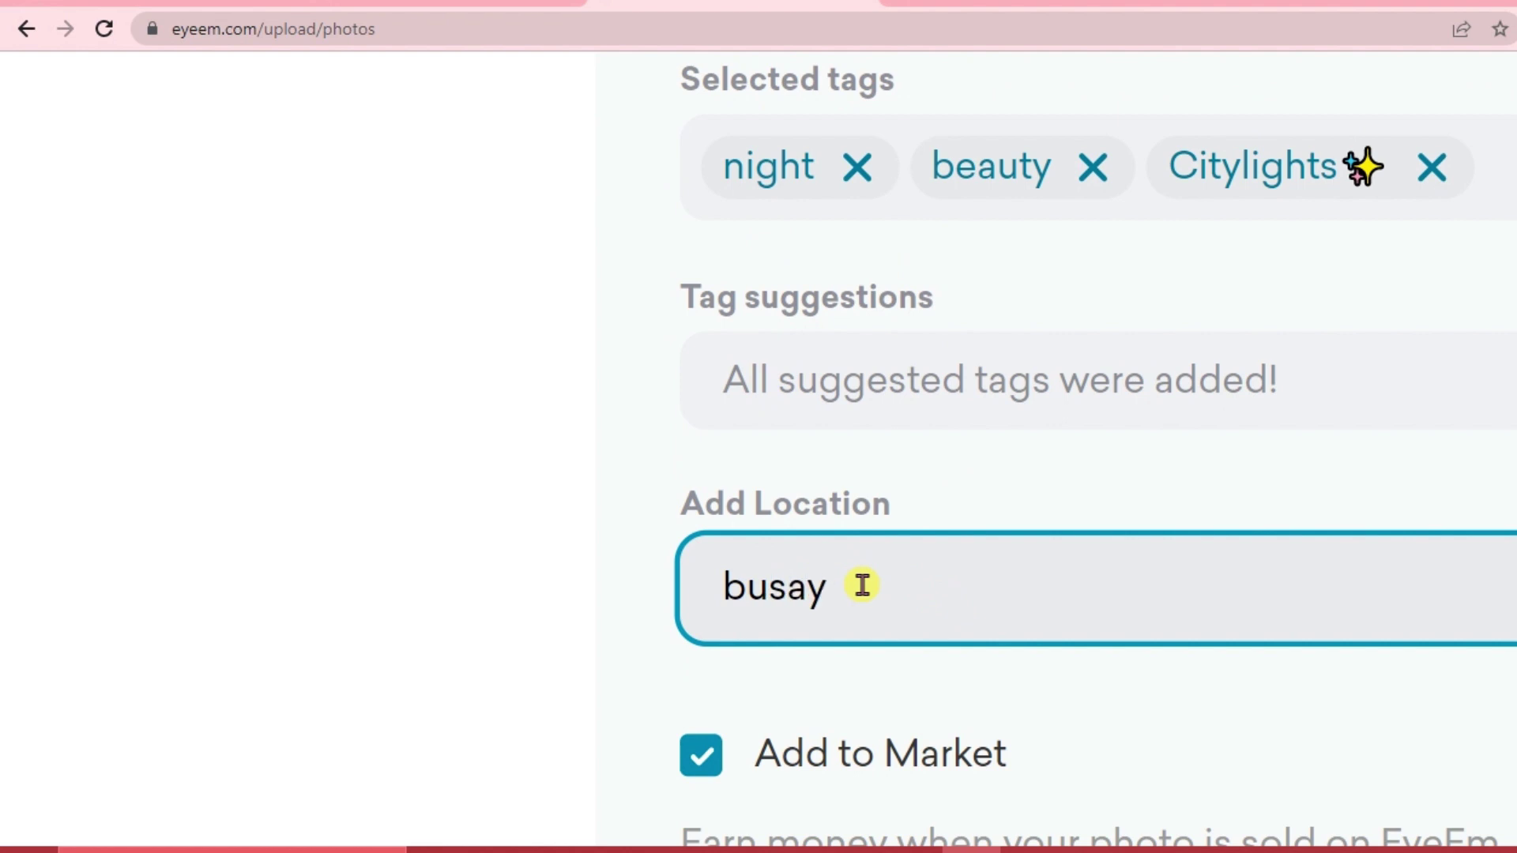
{"action": "key", "text": "BackSpace"}
{"action": "key", "text": "BackSpace"}
{"action": "key", "text": "BackSpace"}
{"action": "type", "text": "Busay"}
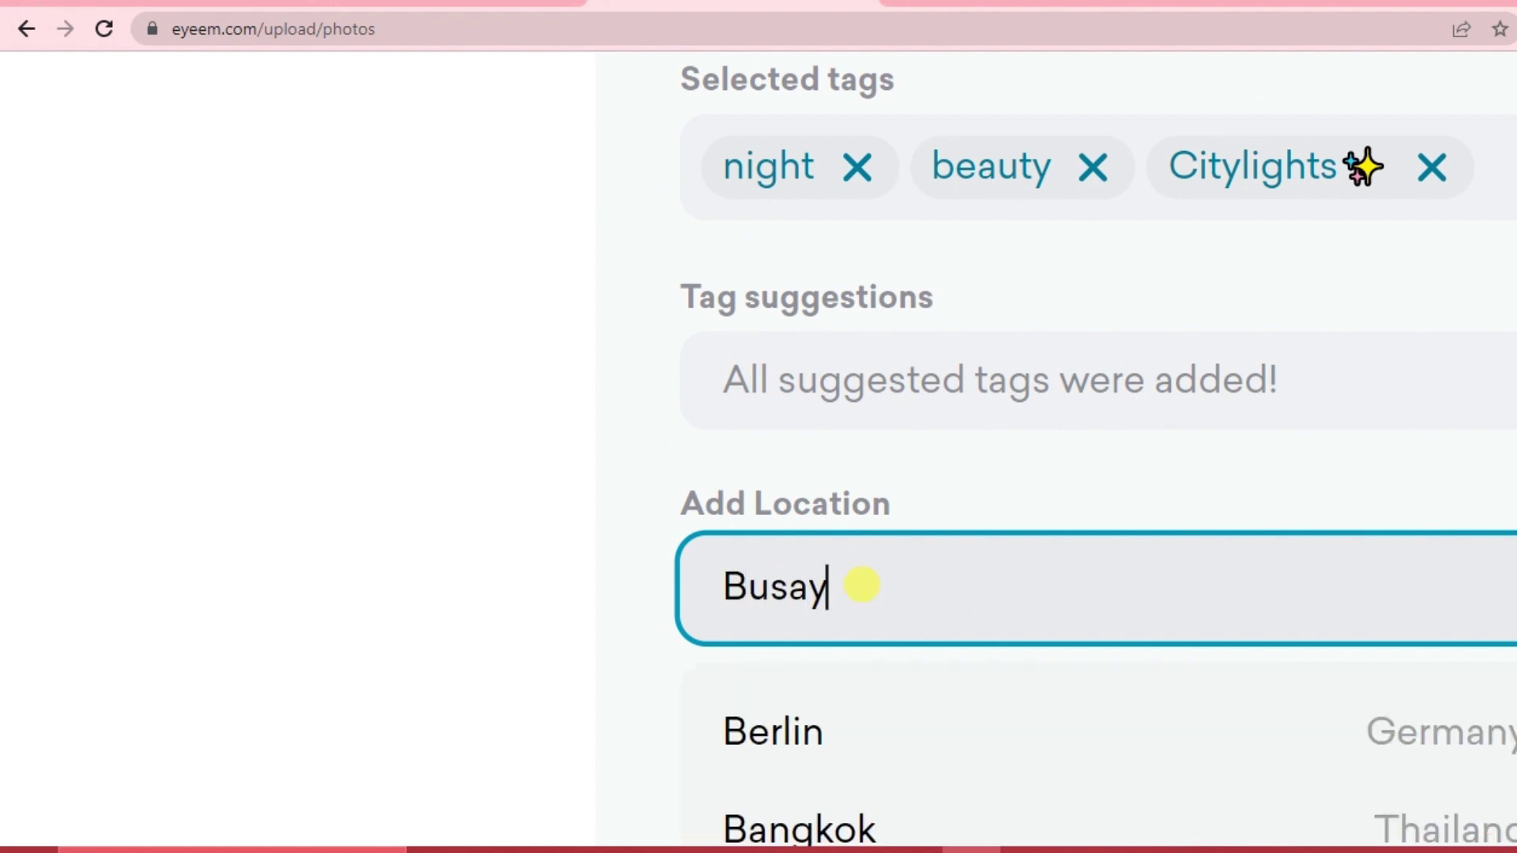
{"action": "type", "text": " Phili"}
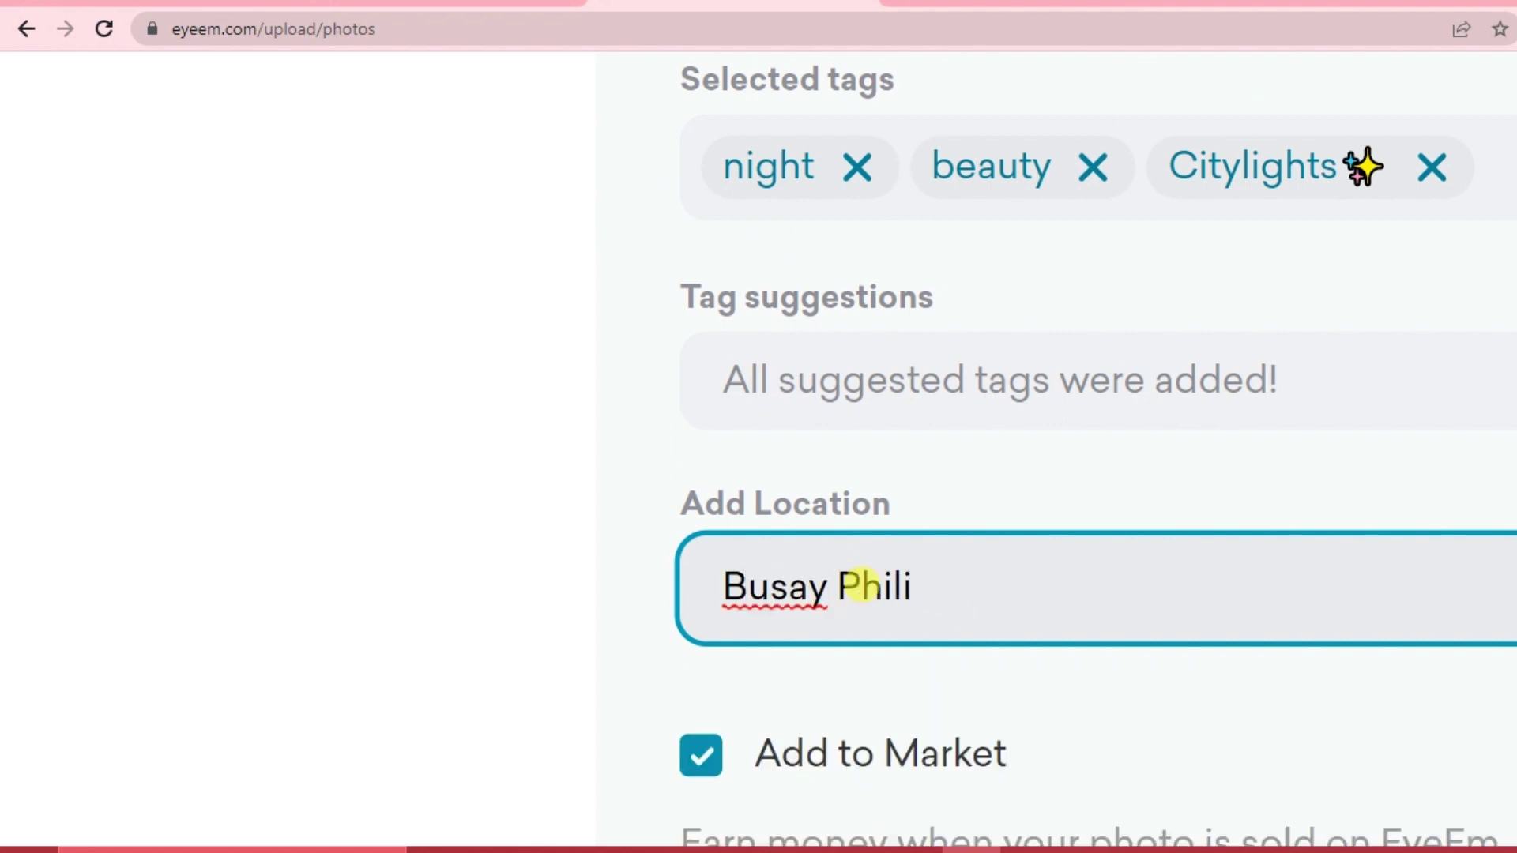
{"action": "type", "text": "ppines"}
{"action": "scroll", "coordinate": [900, 640], "scroll_direction": "down", "scroll_amount": 2}
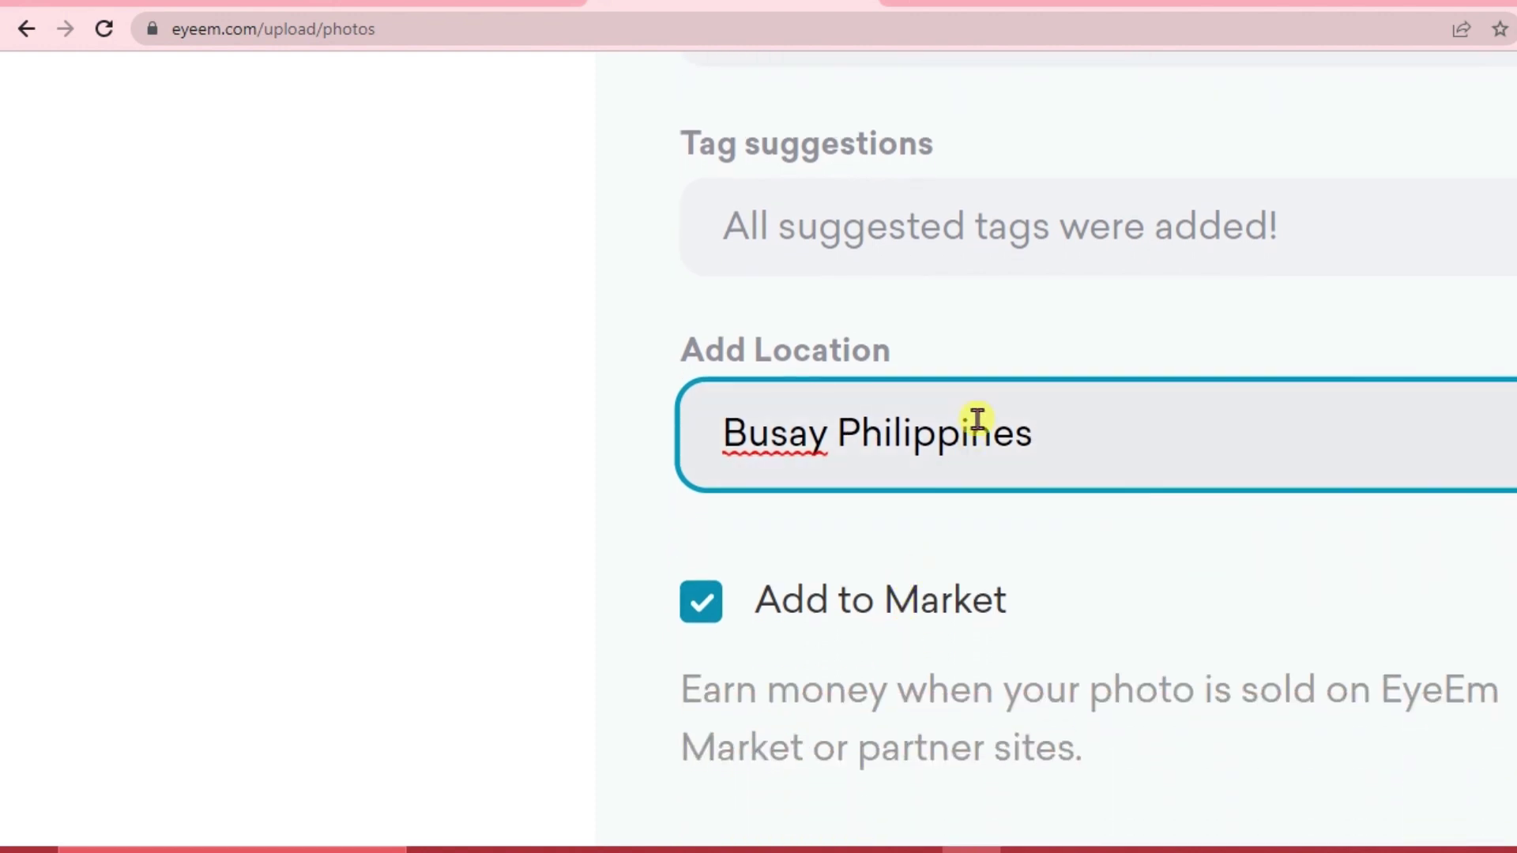
- Insert a comma and pick the 'Busay, Philippines' location suggestion
{"action": "left_click", "coordinate": [1113, 542]}
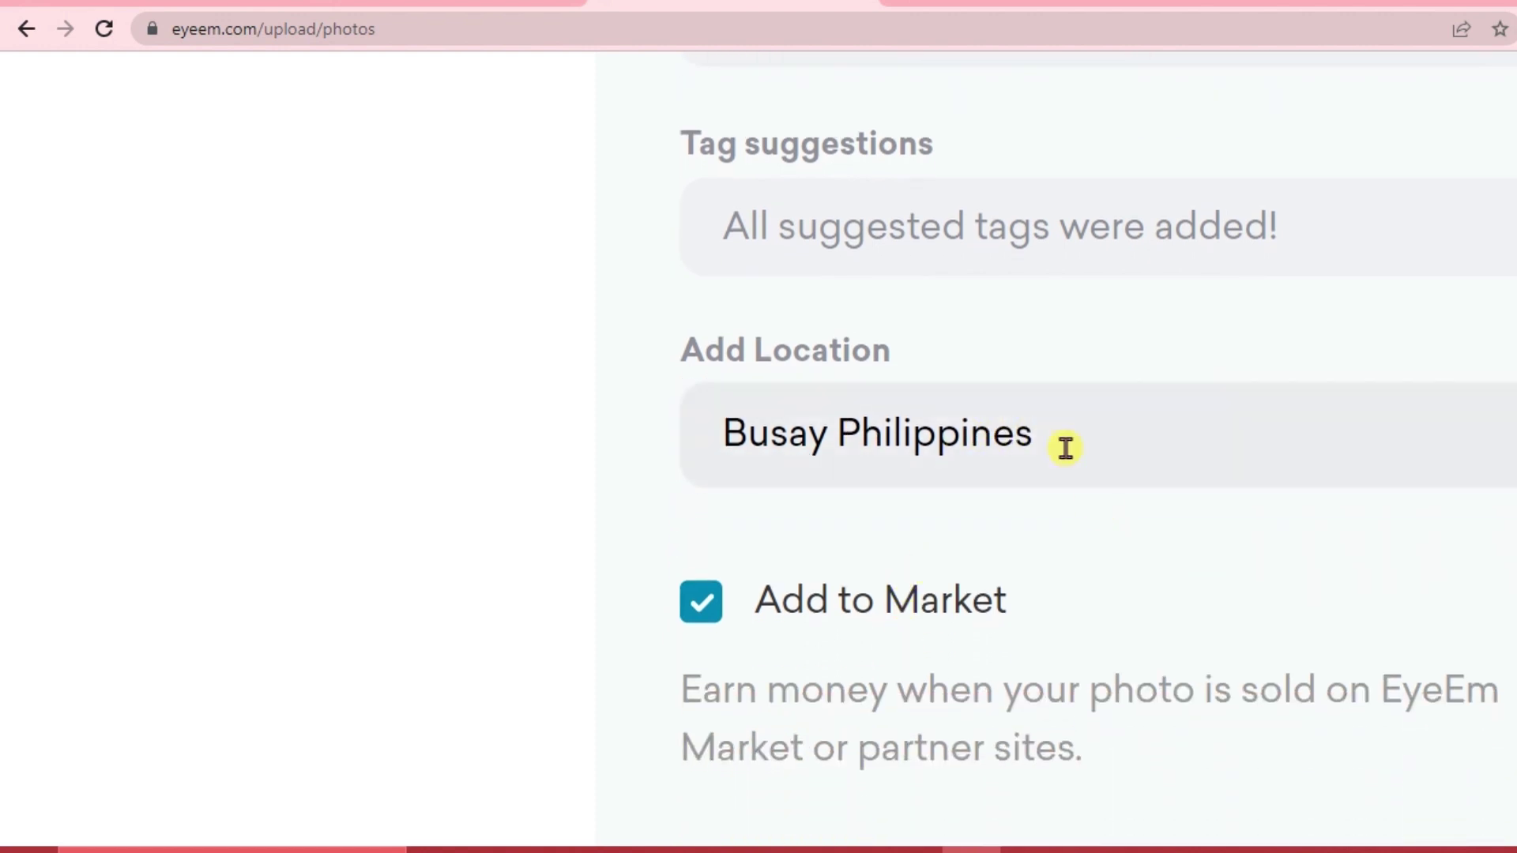
{"action": "left_click", "coordinate": [1065, 447]}
{"action": "type", "text": ","}
{"action": "left_click", "coordinate": [1044, 412]}
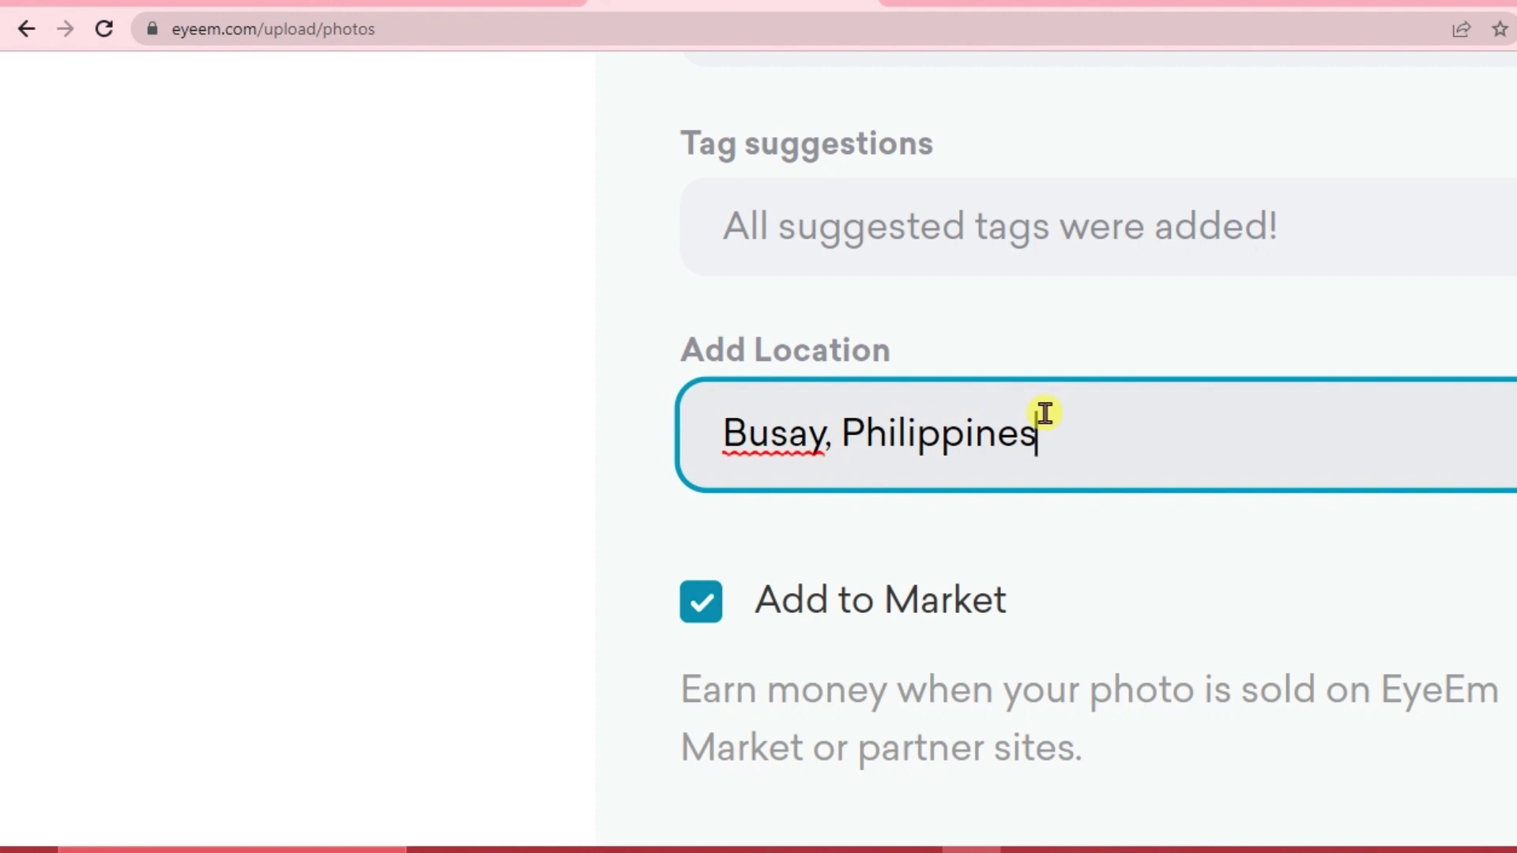
{"action": "left_click_drag", "start_coordinate": [1065, 434], "coordinate": [785, 433]}
{"action": "left_click", "coordinate": [785, 611]}
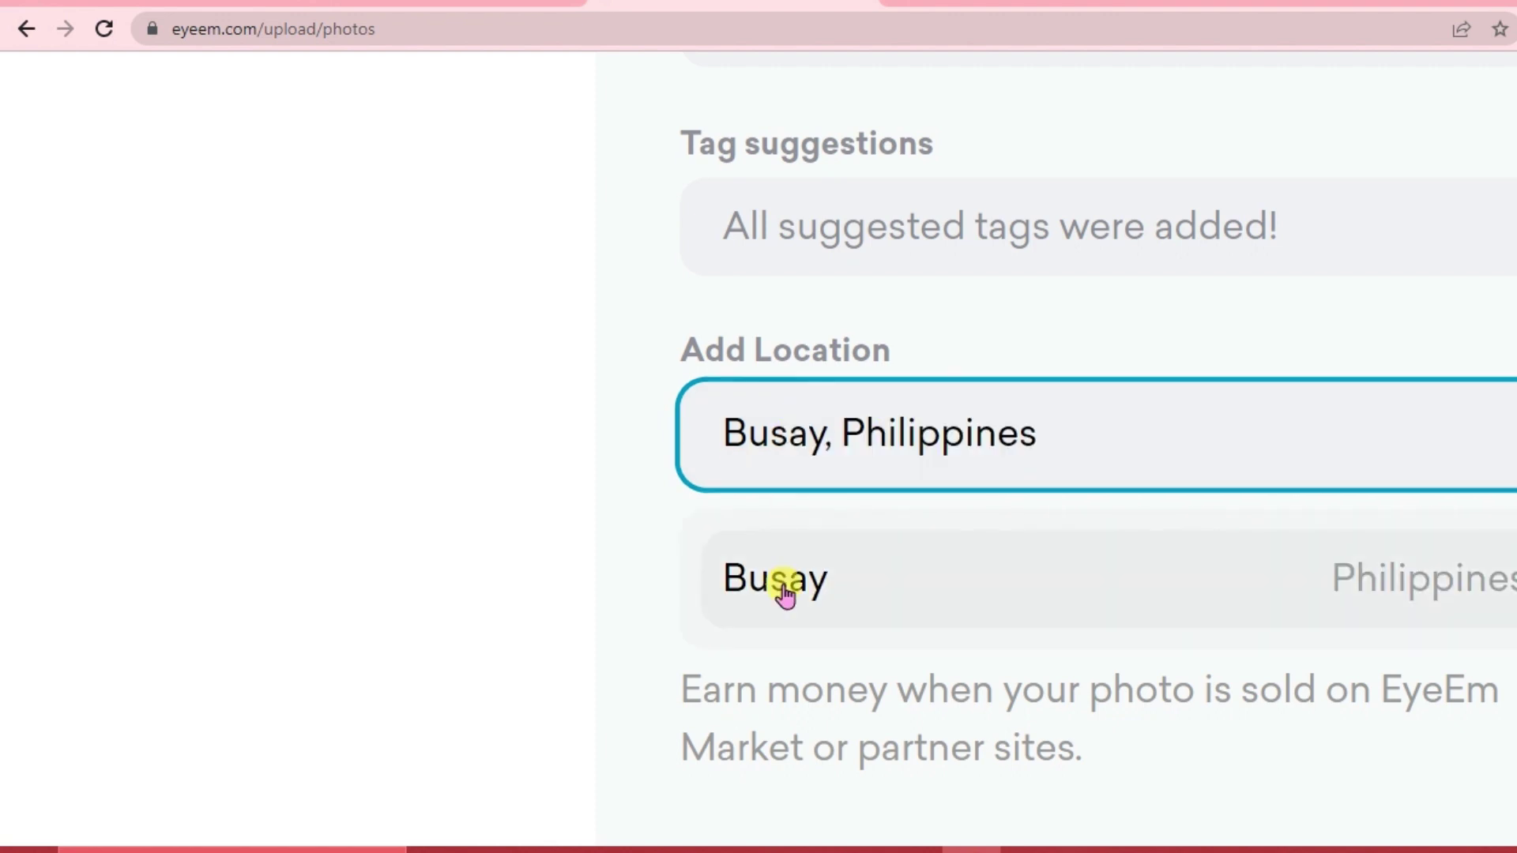
{"action": "left_click", "coordinate": [1108, 488]}
{"action": "scroll", "coordinate": [1108, 496], "scroll_direction": "up", "scroll_amount": 3}
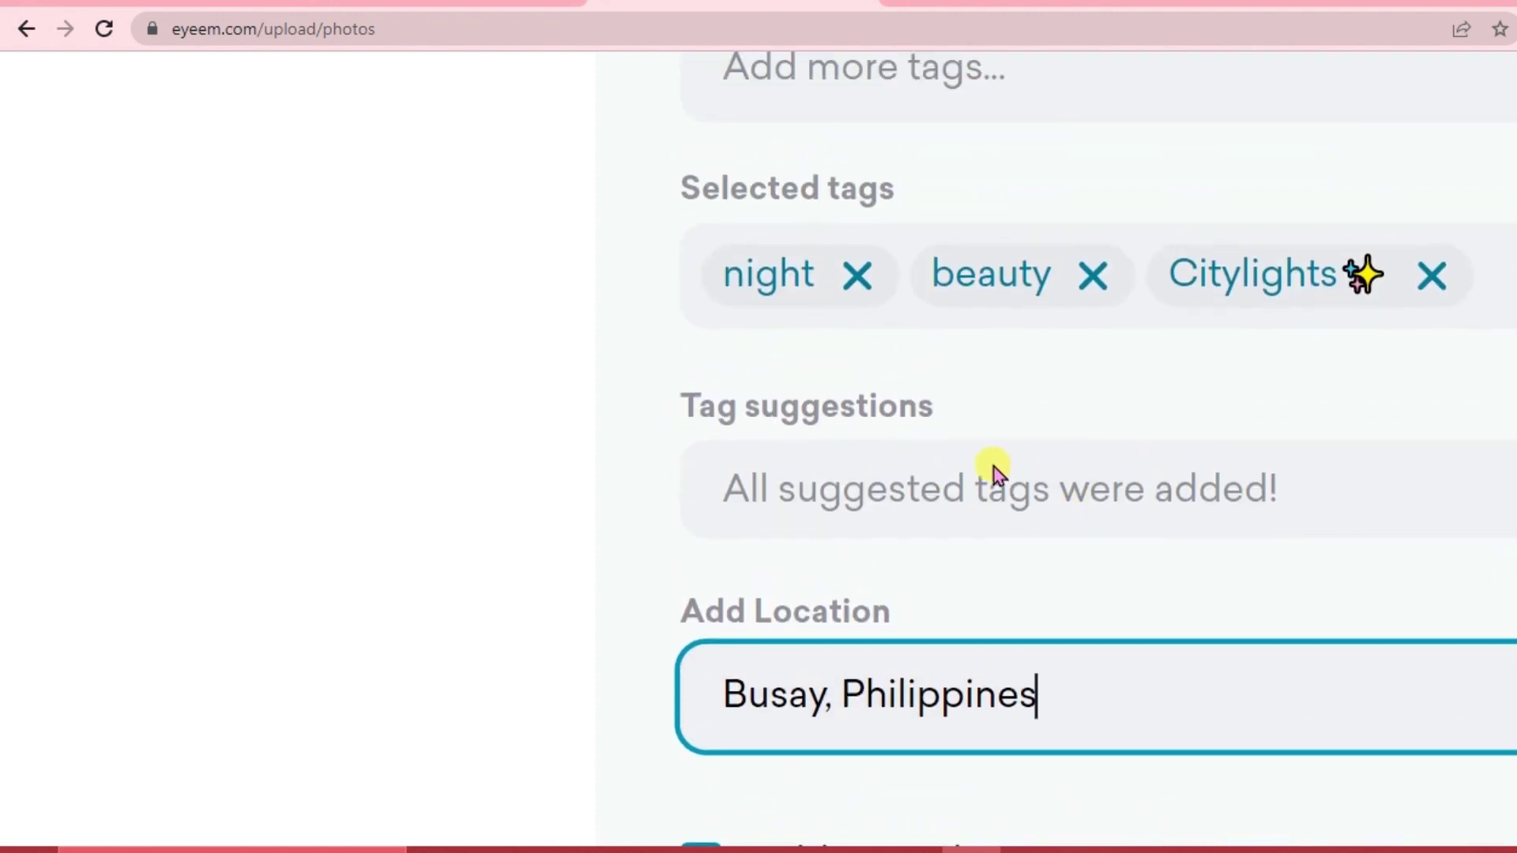
{"action": "scroll", "coordinate": [1004, 474], "scroll_direction": "up", "scroll_amount": 2}
- Add mountain as another tag on the photo
{"action": "scroll", "coordinate": [989, 480], "scroll_direction": "up", "scroll_amount": 1}
{"action": "scroll", "coordinate": [985, 484], "scroll_direction": "up", "scroll_amount": 1}
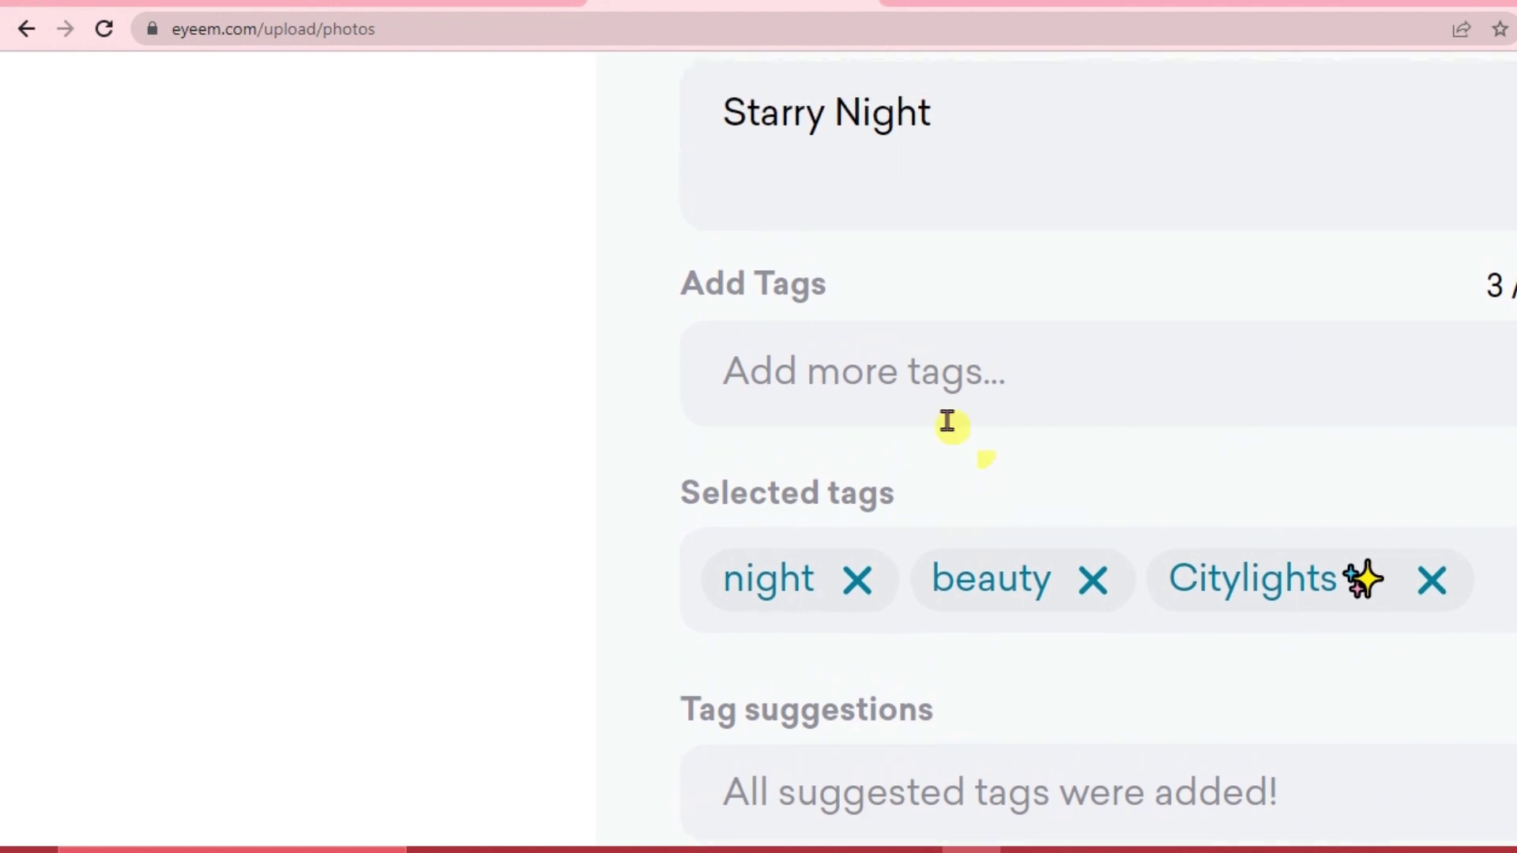
{"action": "left_click", "coordinate": [911, 382]}
{"action": "type", "text": "mountain"}
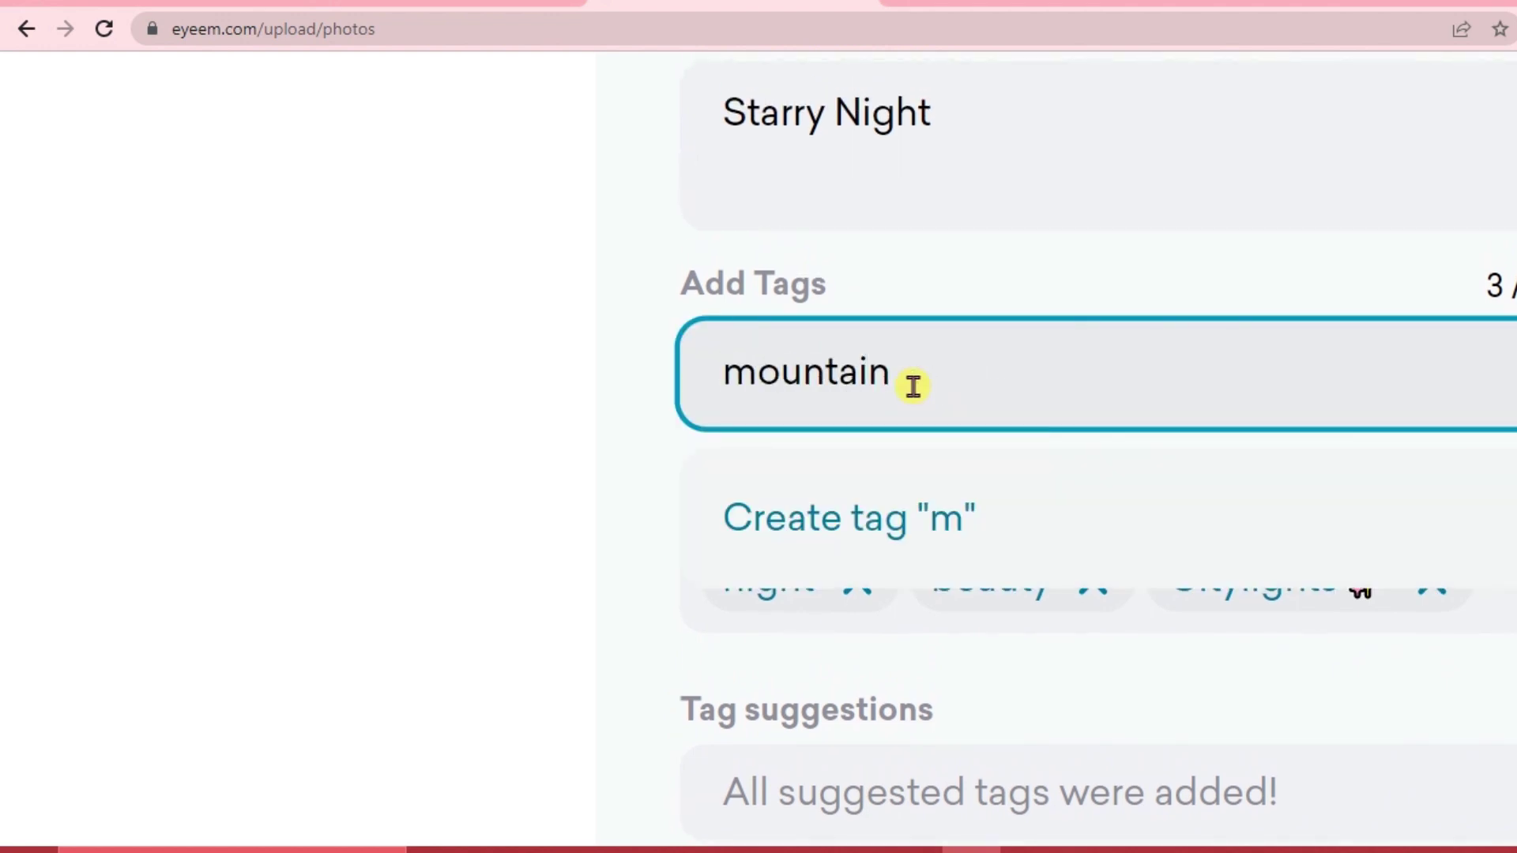
{"action": "left_click", "coordinate": [880, 514]}
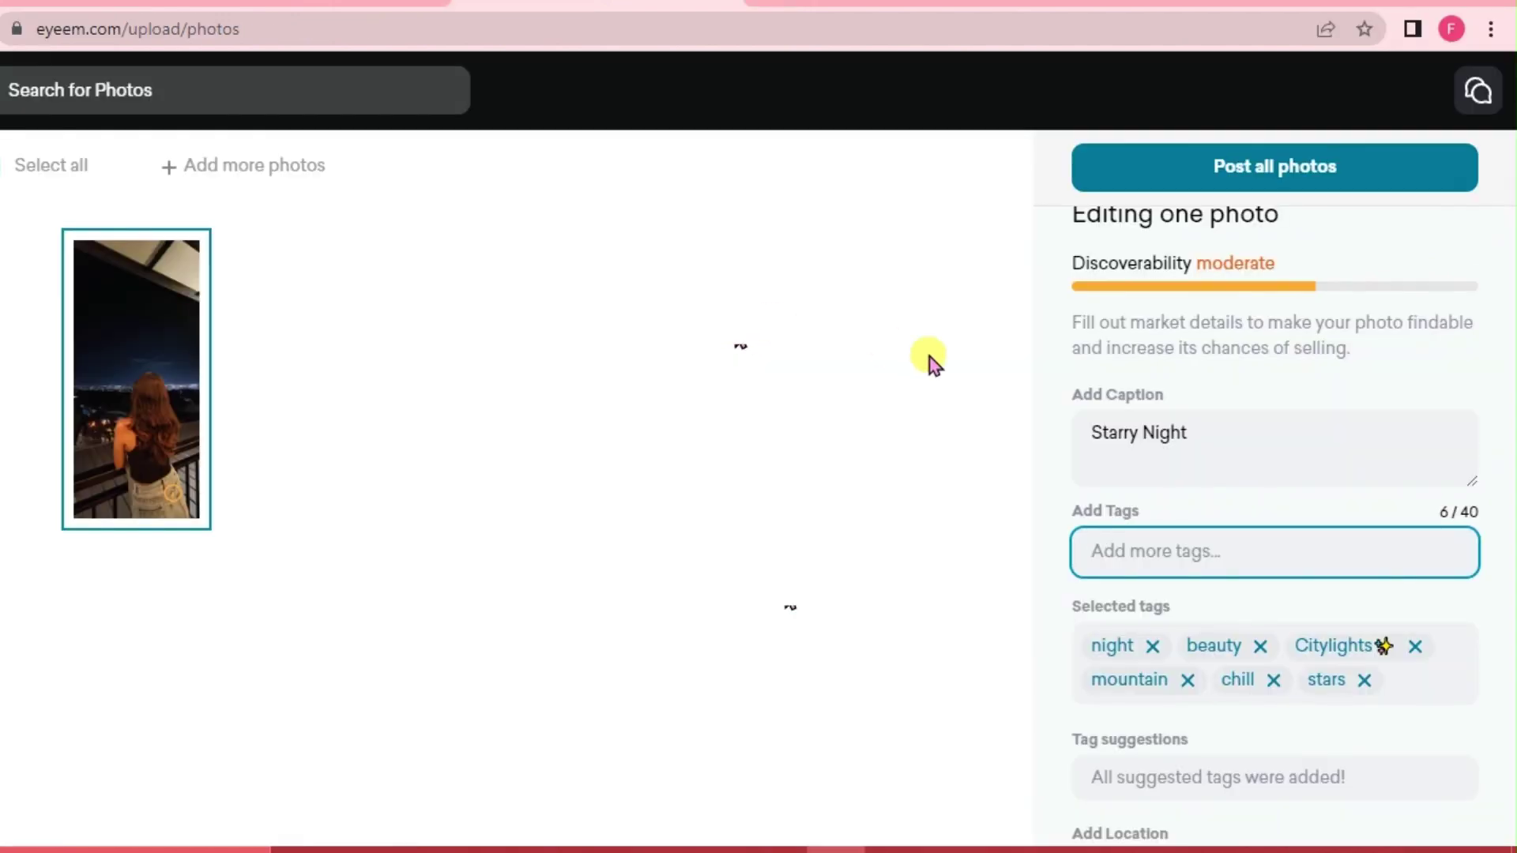
- Post the captioned, tagged photo
{"action": "scroll", "coordinate": [1248, 474], "scroll_direction": "down", "scroll_amount": 1}
{"action": "scroll", "coordinate": [1262, 533], "scroll_direction": "down", "scroll_amount": 2}
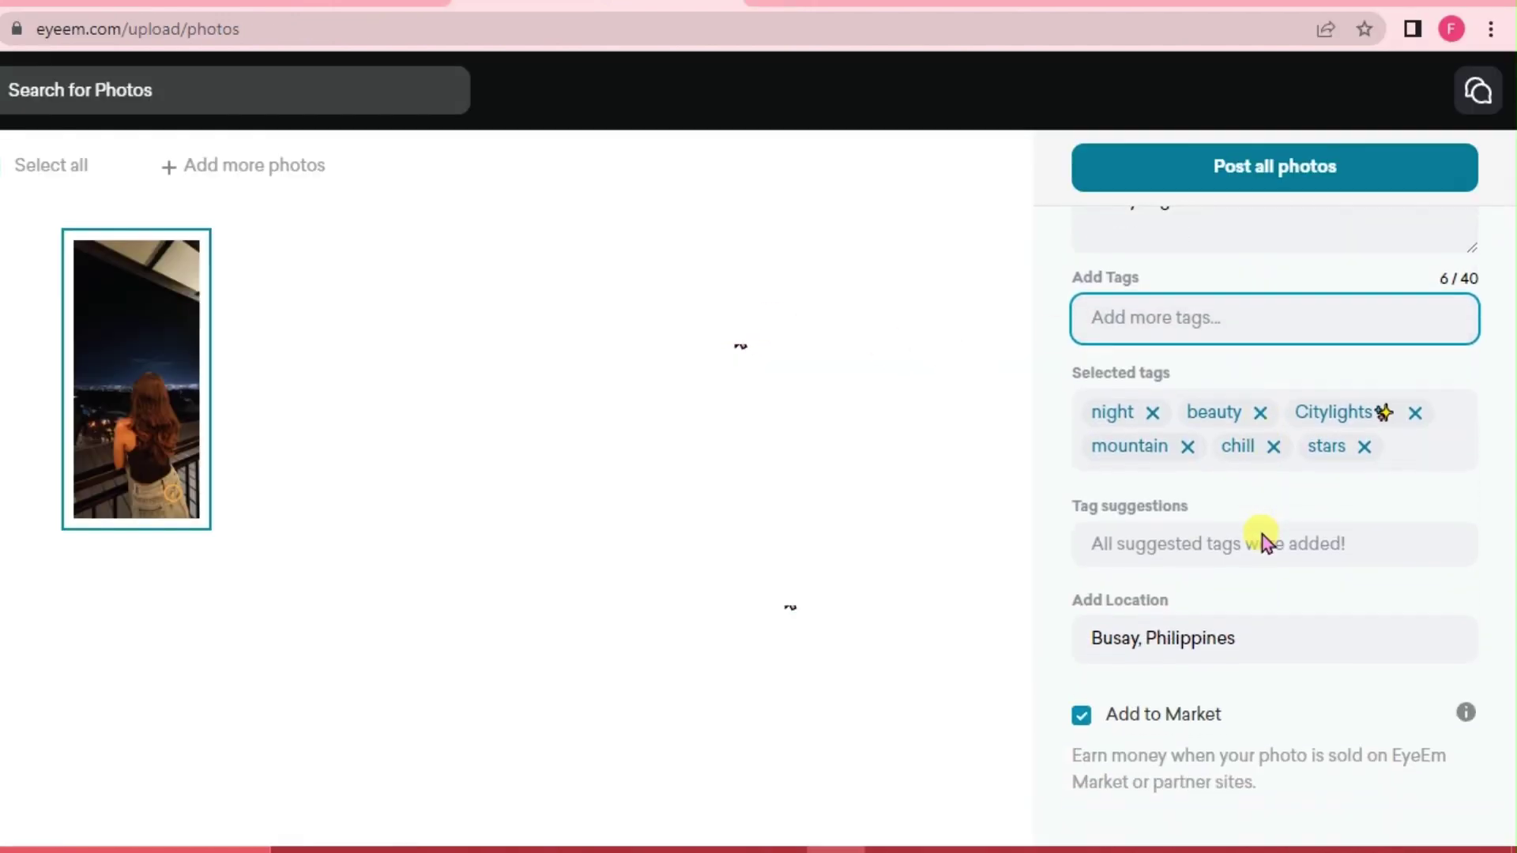
{"action": "scroll", "coordinate": [1261, 528], "scroll_direction": "down", "scroll_amount": 1}
{"action": "scroll", "coordinate": [1226, 542], "scroll_direction": "up", "scroll_amount": 4}
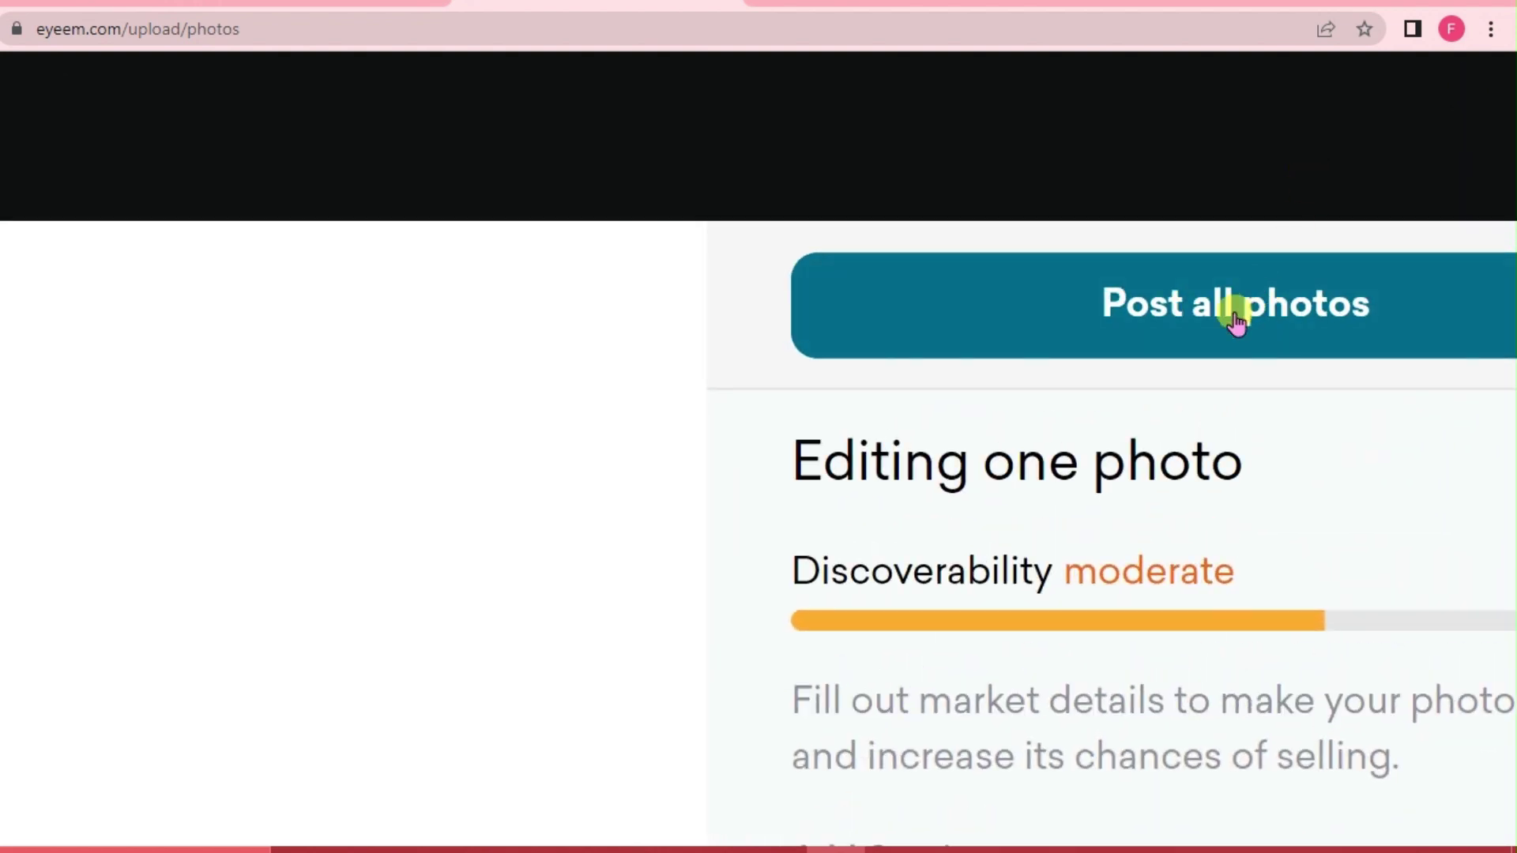
{"action": "left_click", "coordinate": [1237, 320]}
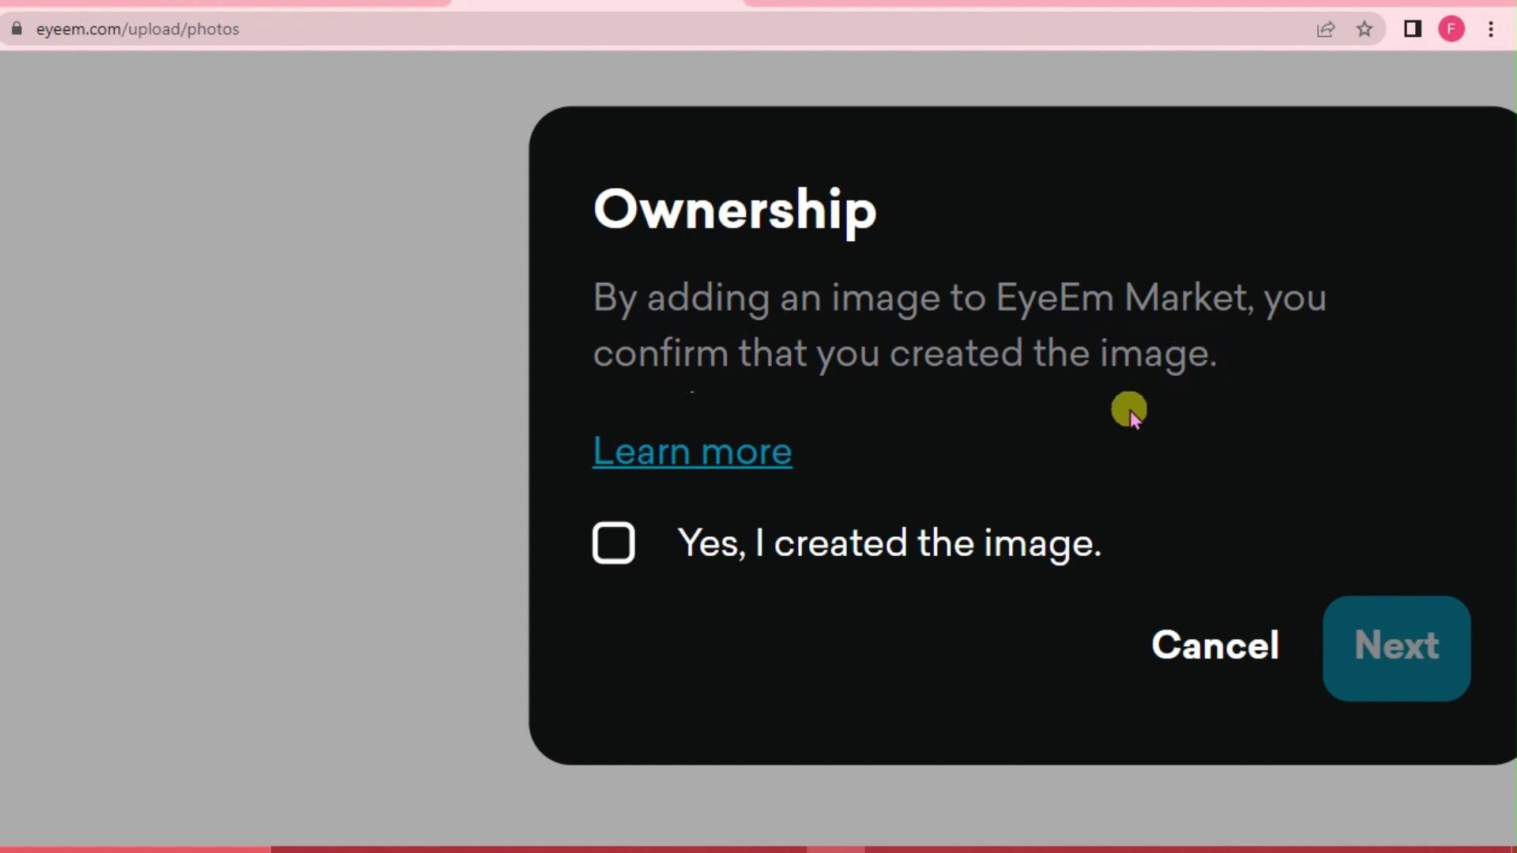
- Confirm you created the image, finish posting, and open the posted photo's page
{"action": "left_click", "coordinate": [615, 542]}
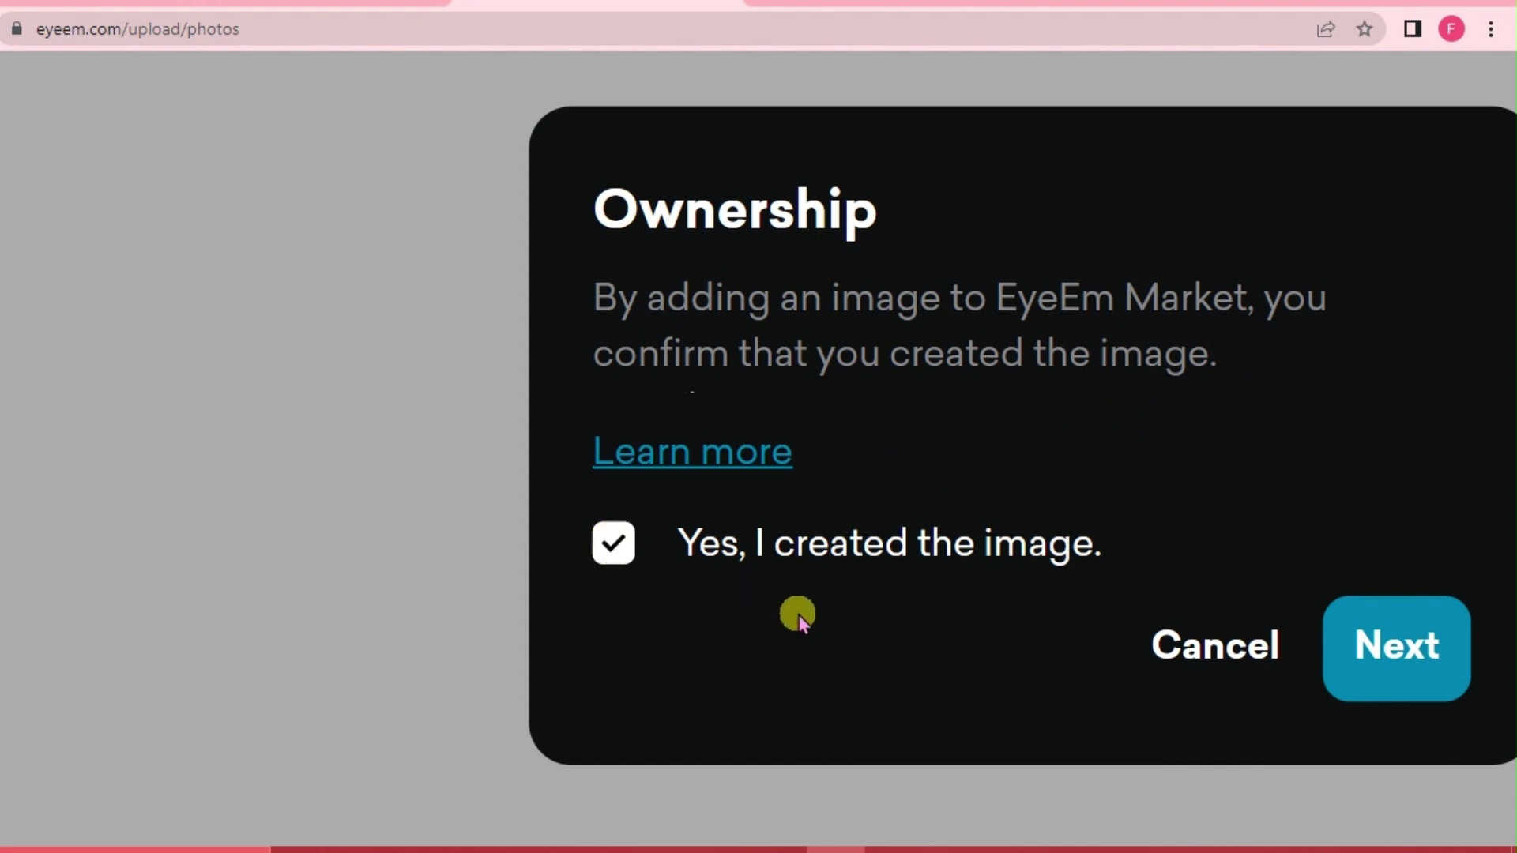
{"action": "left_click", "coordinate": [1414, 649]}
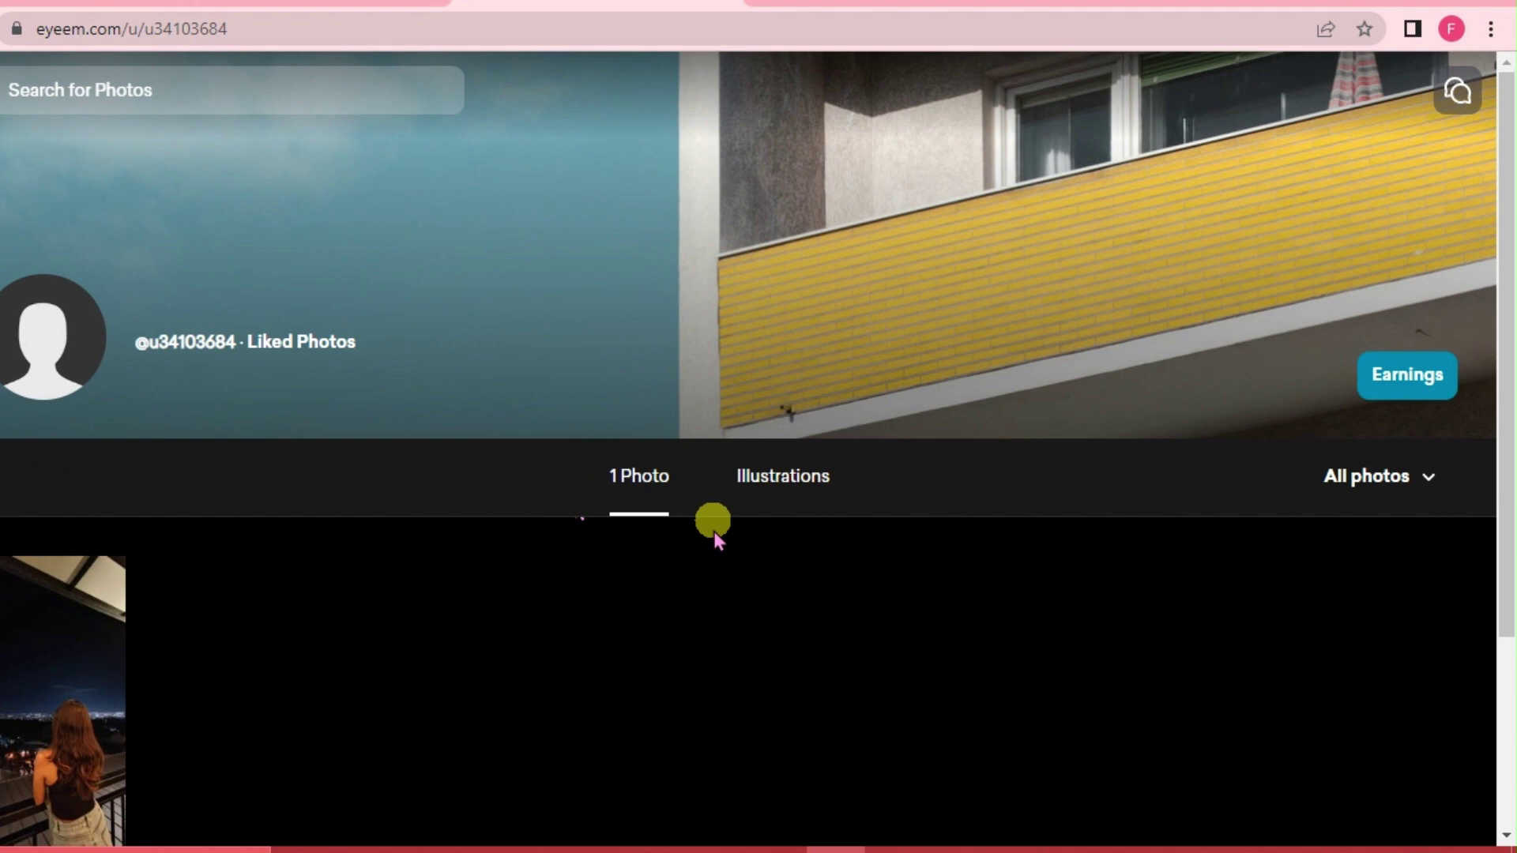
{"action": "scroll", "coordinate": [706, 563], "scroll_direction": "down", "scroll_amount": 1}
{"action": "left_click", "coordinate": [706, 563]}
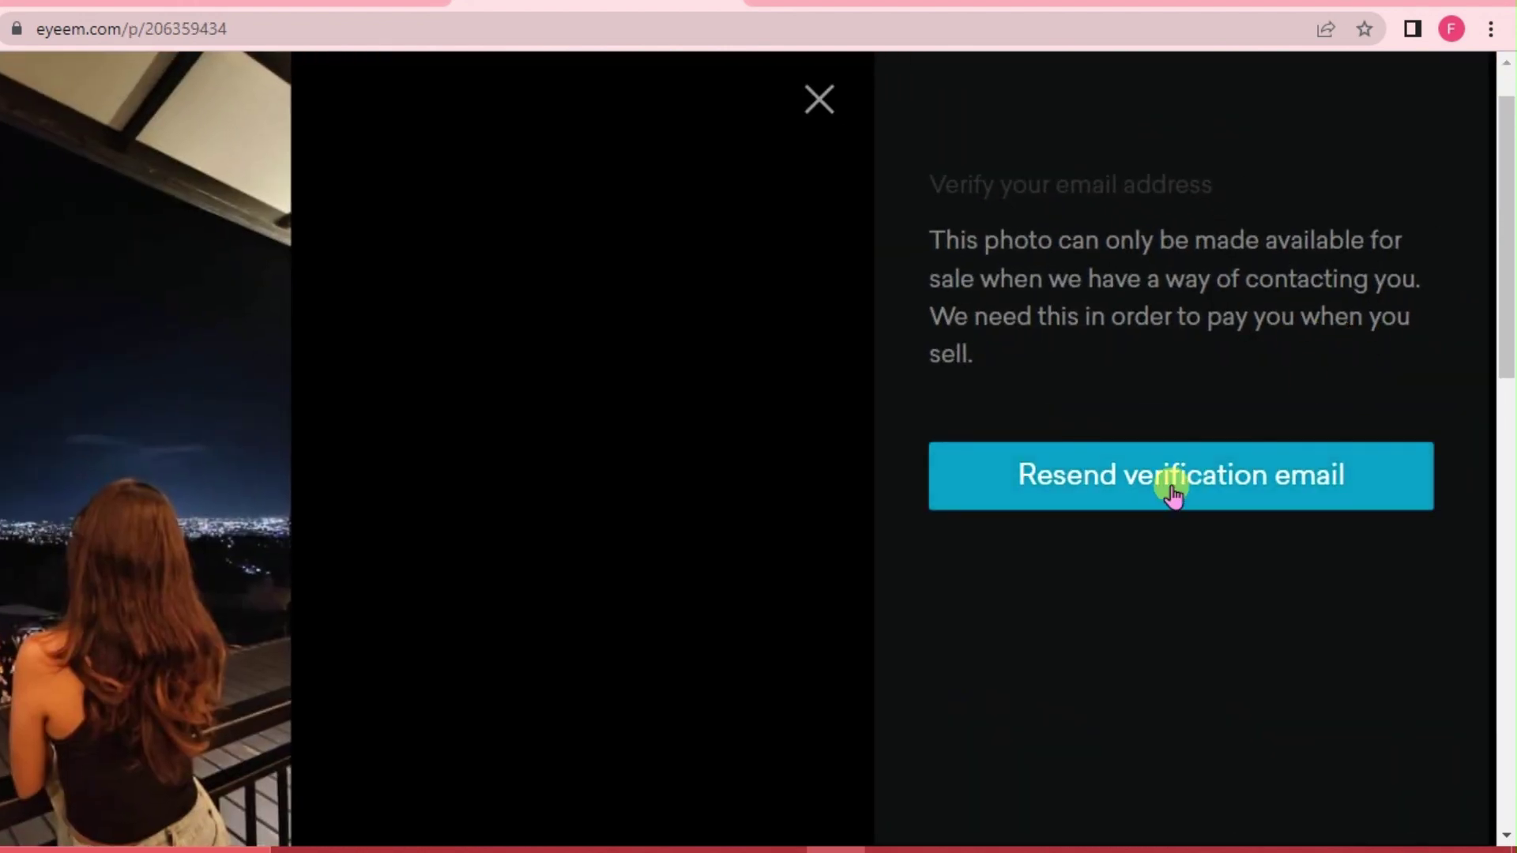
- Resend the verification email and dismiss the mailbox notice
{"action": "left_click", "coordinate": [1172, 491]}
{"action": "left_click", "coordinate": [621, 386]}
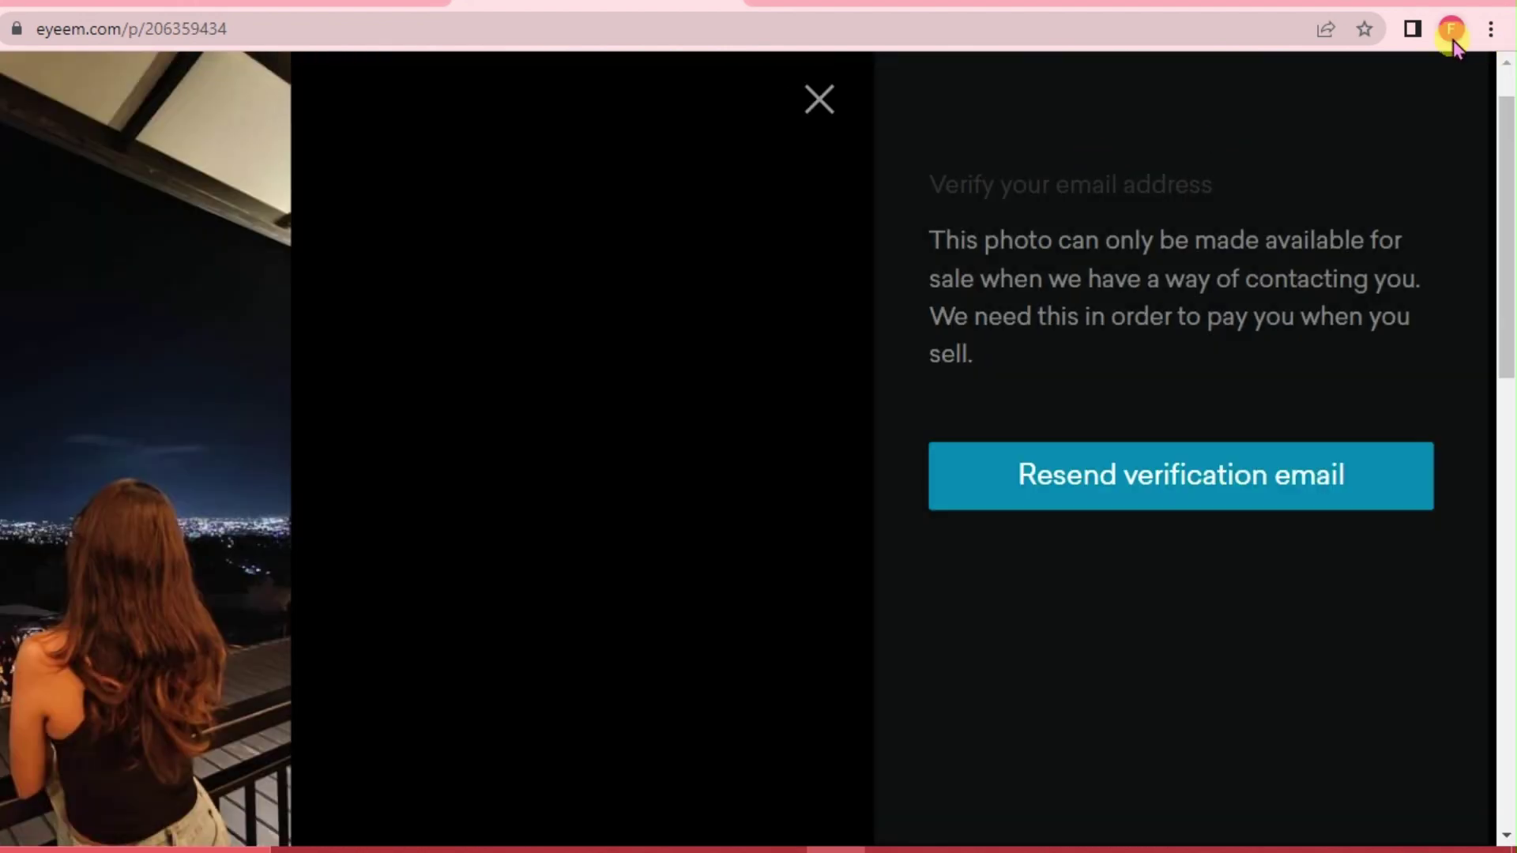
{"action": "left_click", "coordinate": [1451, 29]}
{"action": "key", "text": "ctrl+t"}
- Open the 'Welcome to EyeEm!' email in Gmail and follow its verify link
{"action": "left_click", "coordinate": [687, 531]}
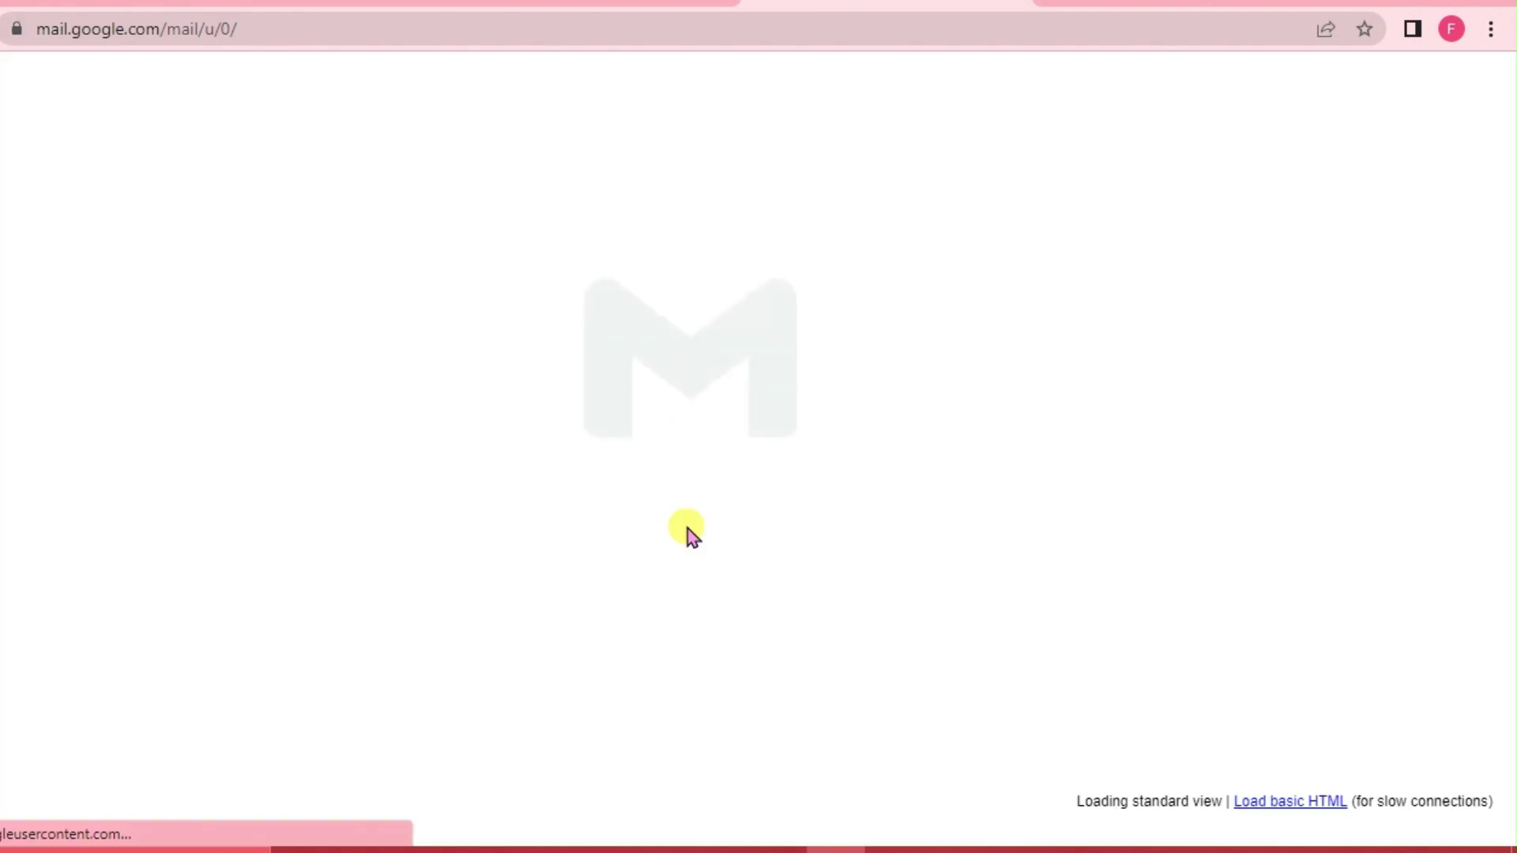
{"action": "left_click", "coordinate": [643, 476]}
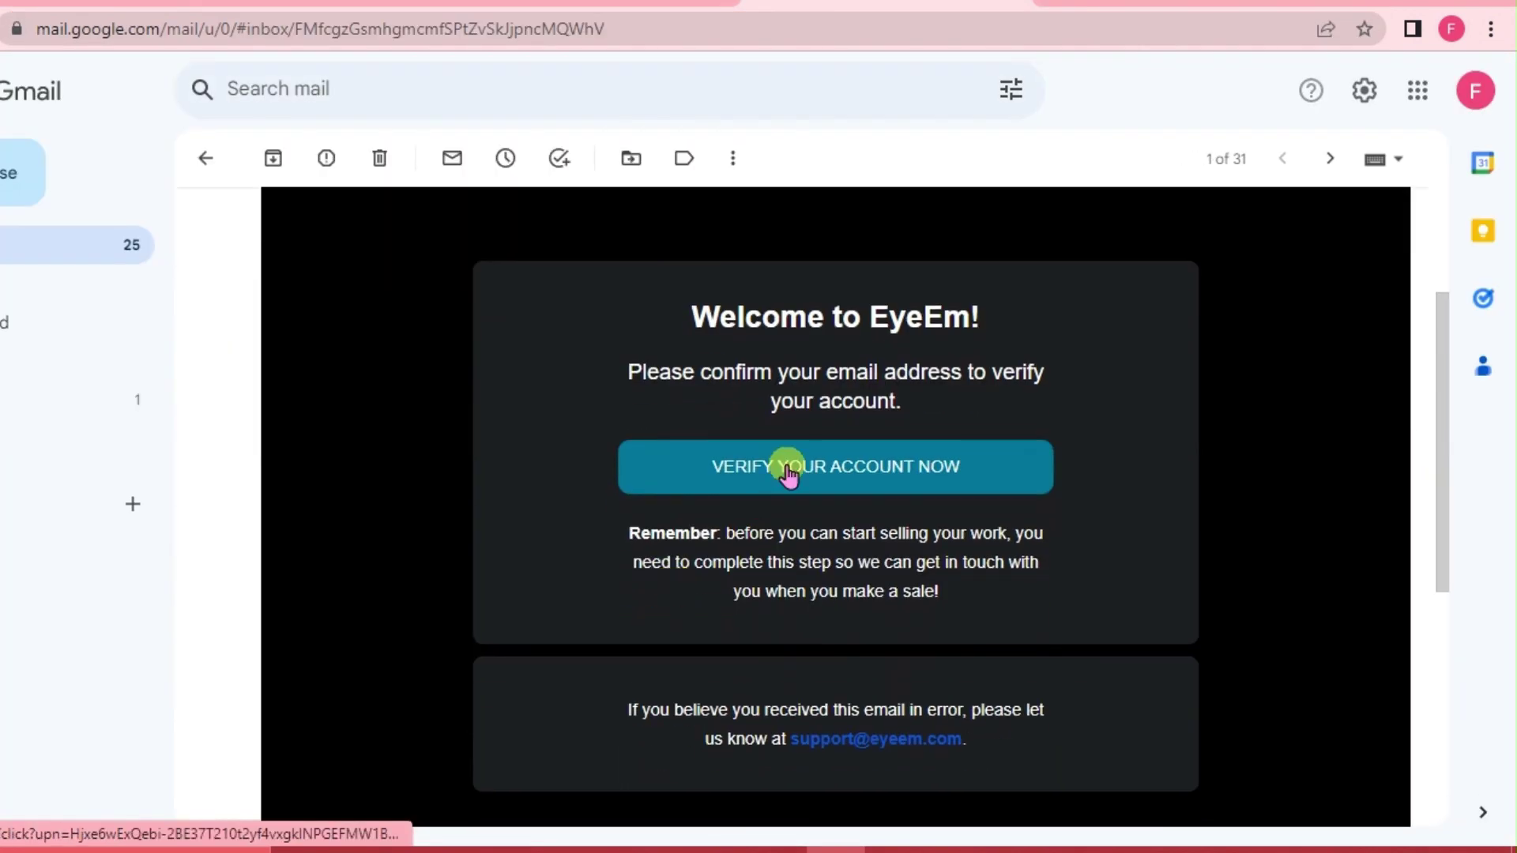
{"action": "left_click", "coordinate": [784, 468]}
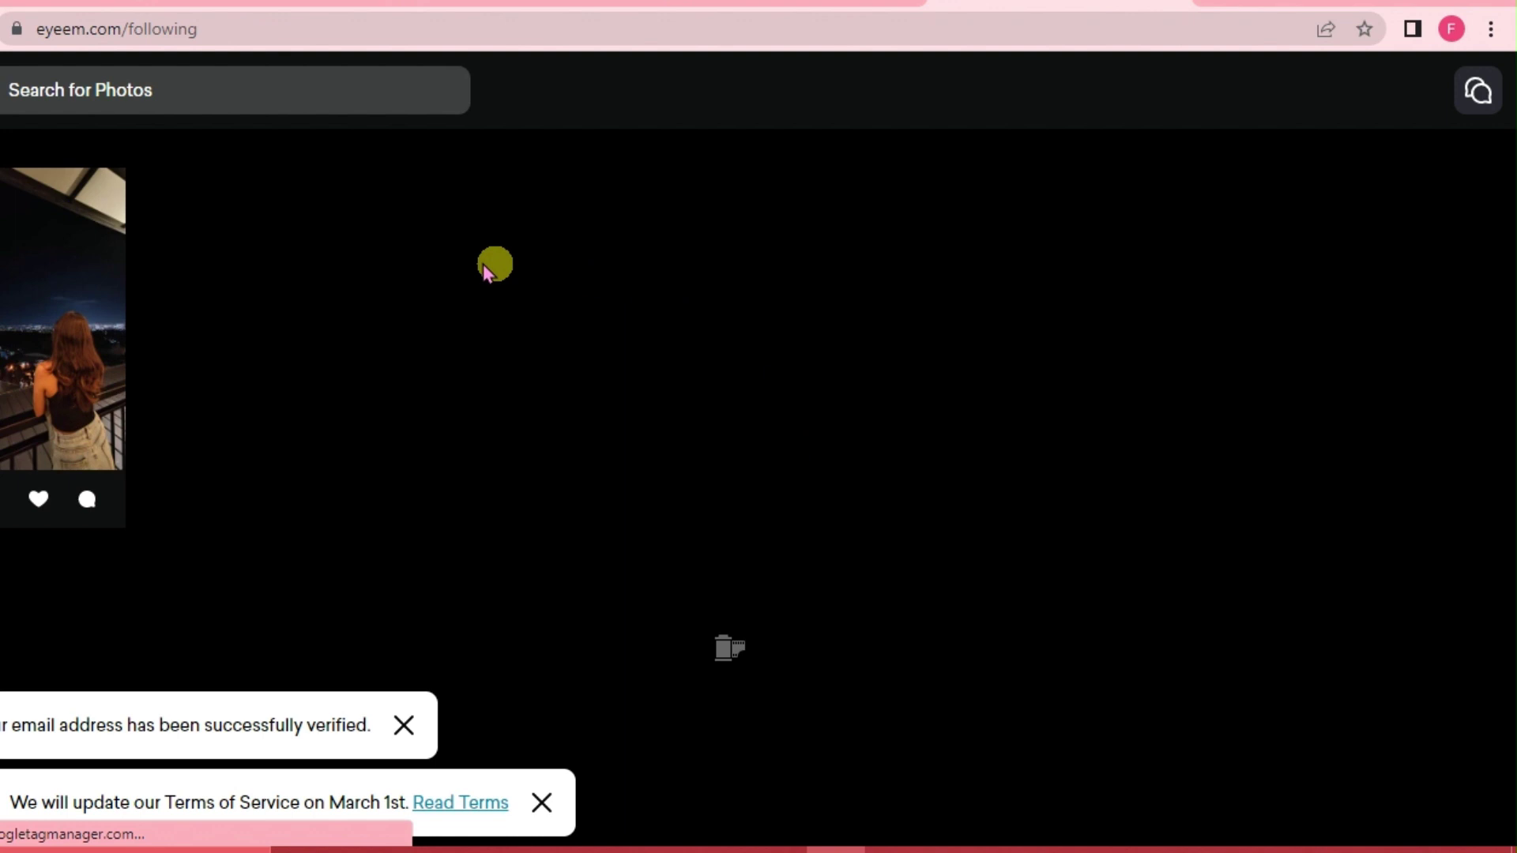
- Start connecting PayPal from the Payouts page and review the identity-verification notice
{"action": "left_click", "coordinate": [76, 319]}
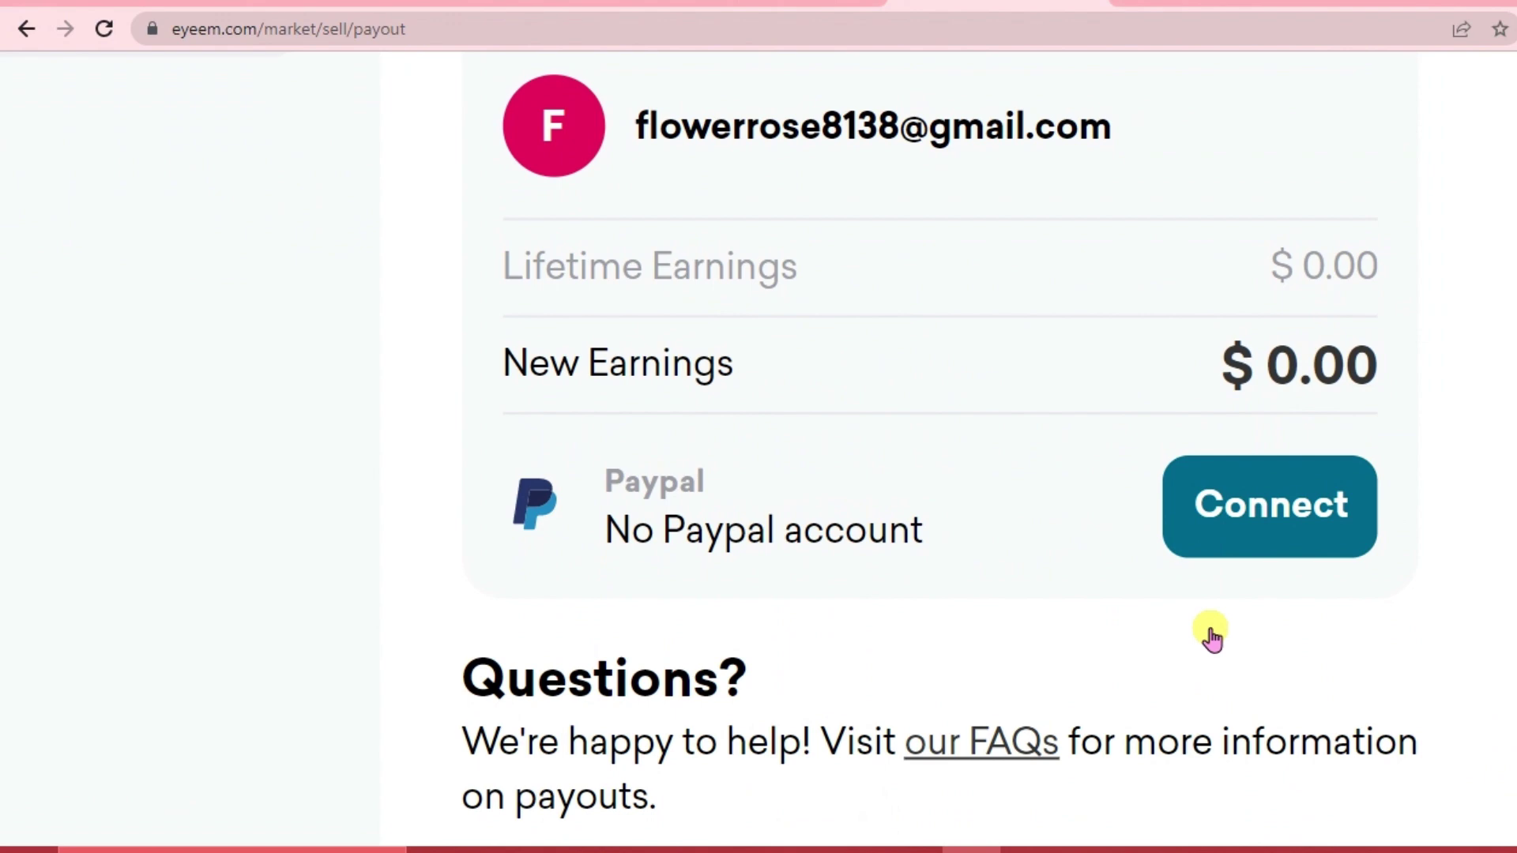
{"action": "left_click", "coordinate": [1211, 636]}
{"action": "left_click", "coordinate": [1238, 599]}
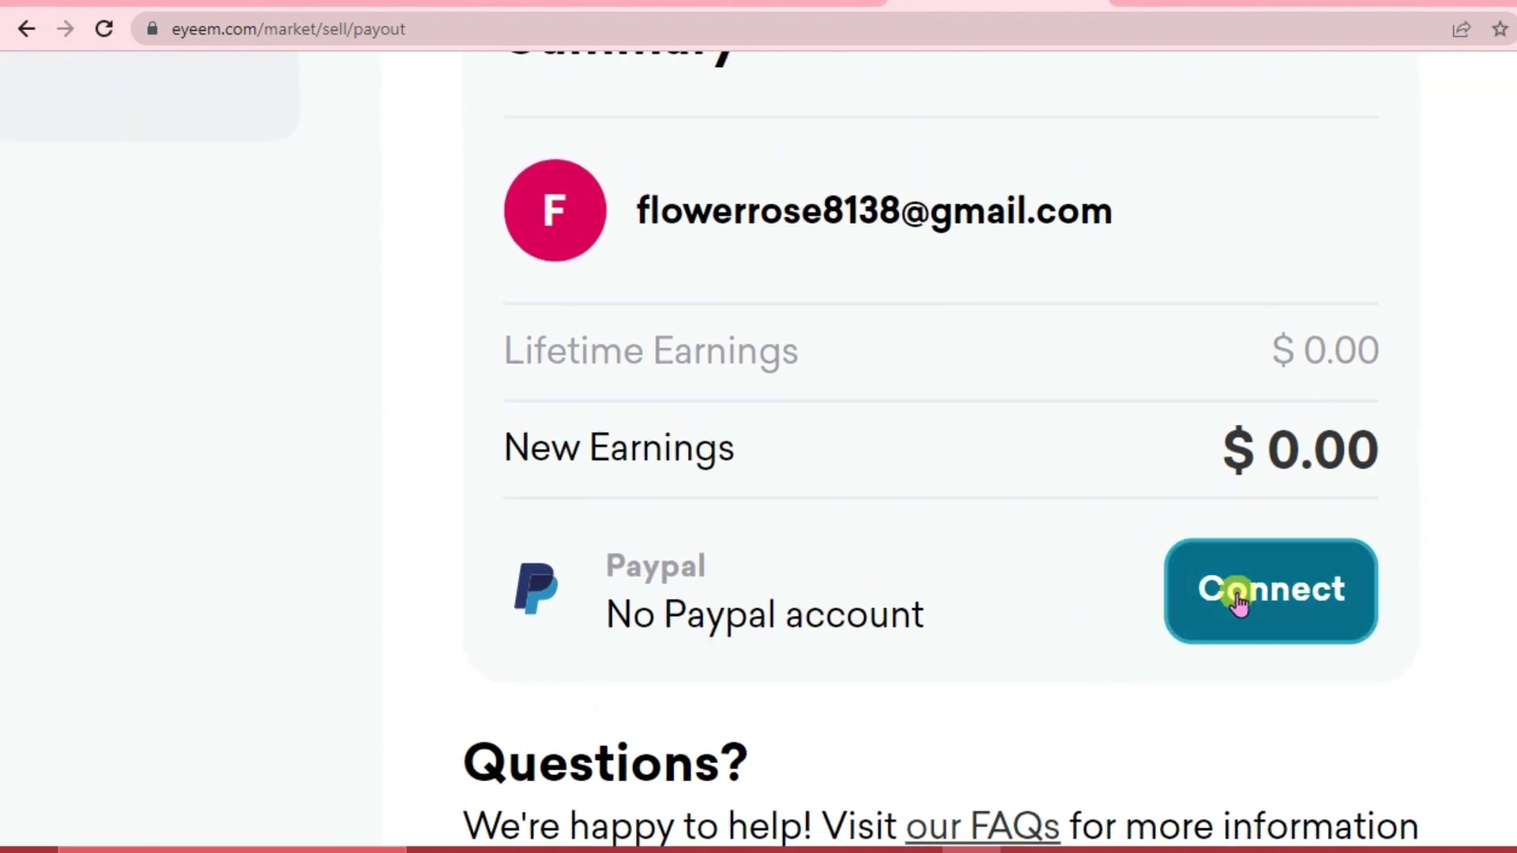
{"action": "scroll", "coordinate": [1138, 687], "scroll_direction": "down", "scroll_amount": 2}
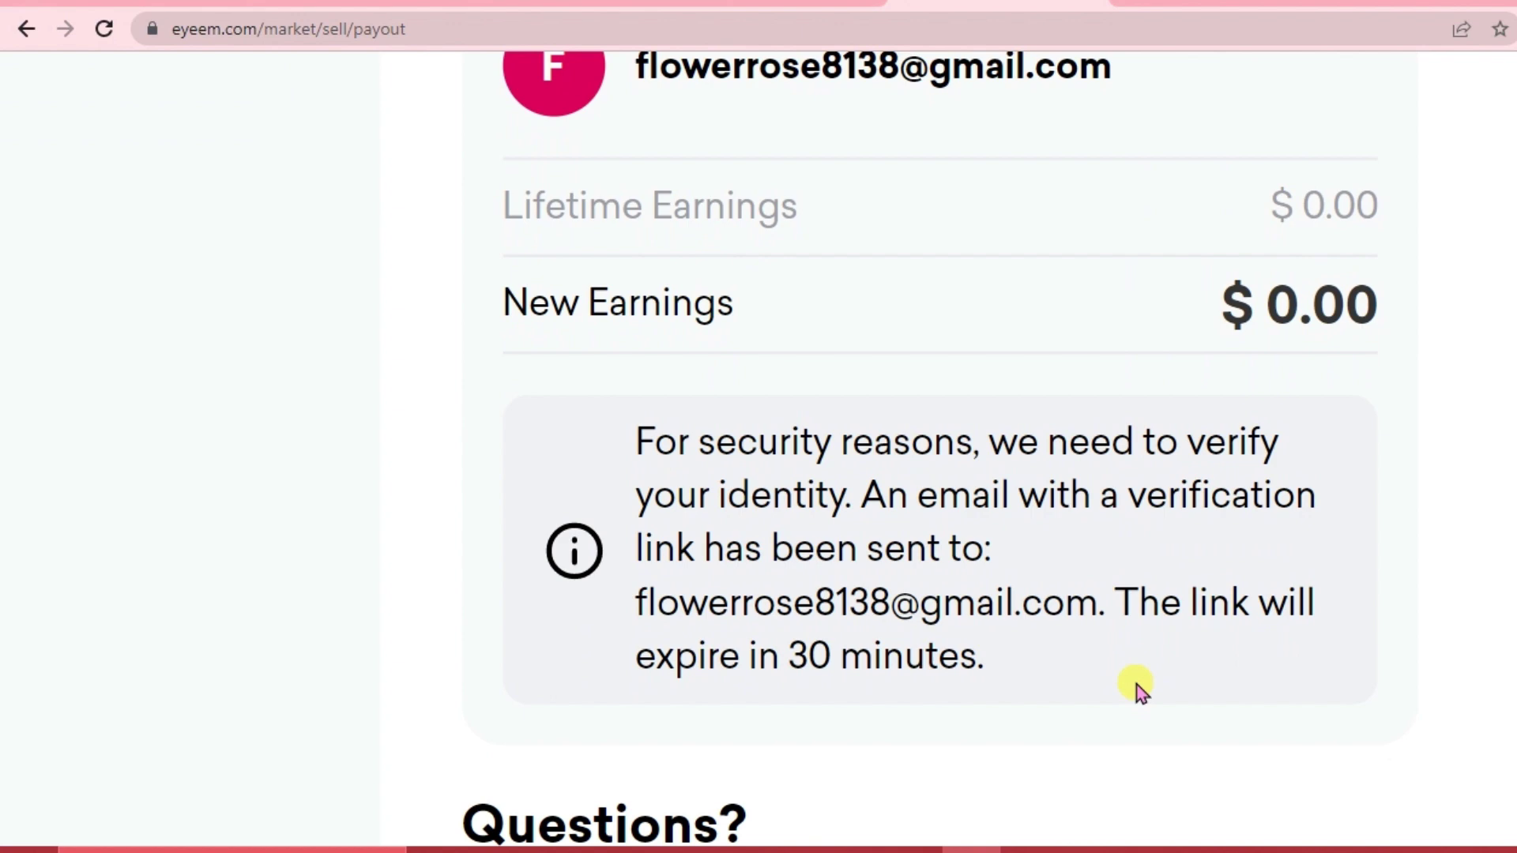
{"action": "scroll", "coordinate": [1138, 688], "scroll_direction": "down", "scroll_amount": 2}
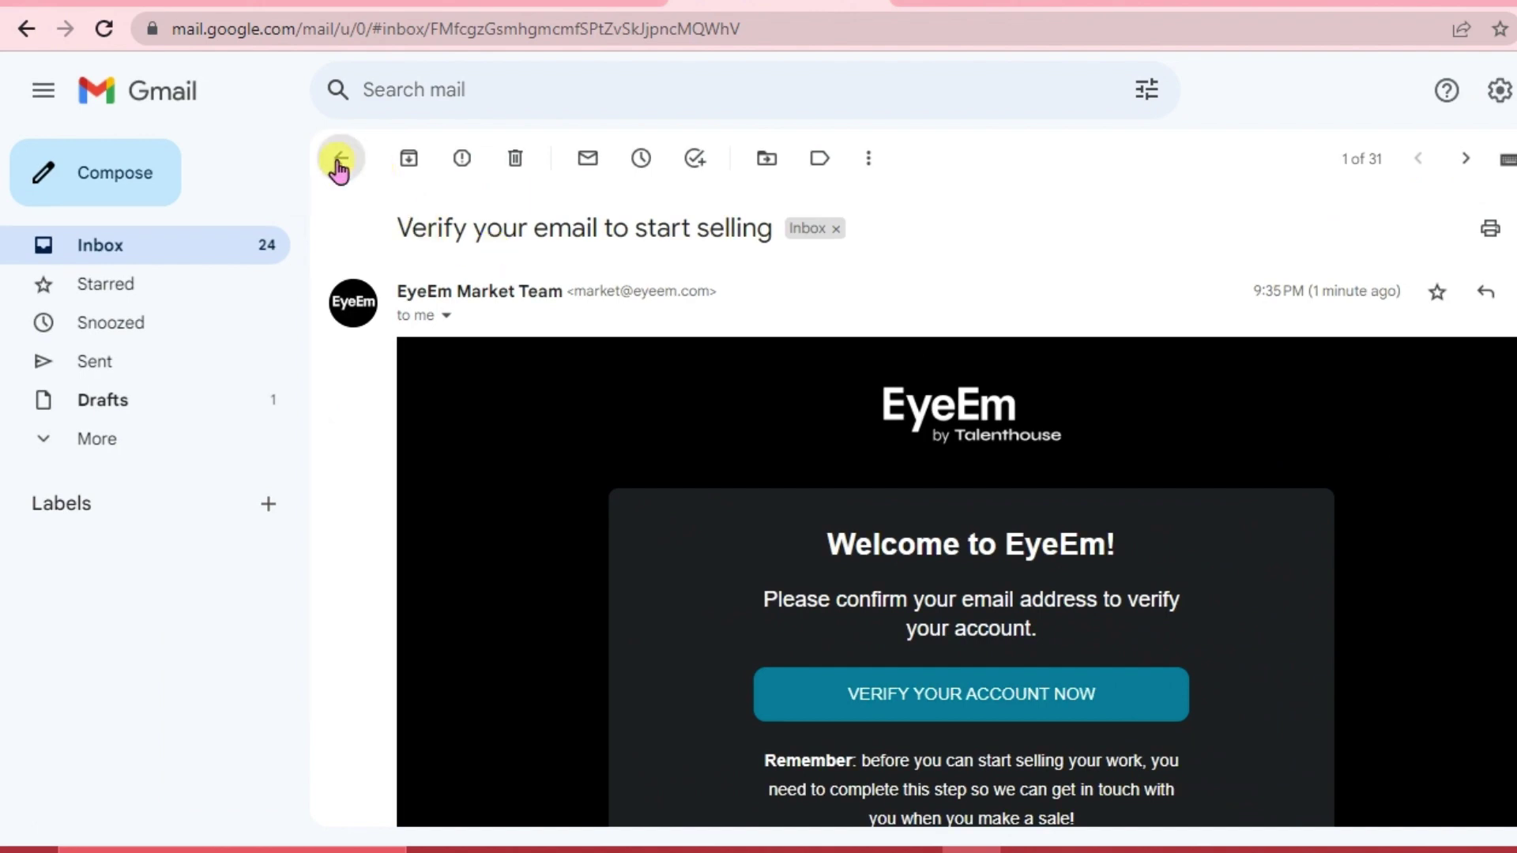
- Open the 'Connect Your EyeEm Account To PayPal' email and follow its PayPal connection link
{"action": "left_click", "coordinate": [339, 162]}
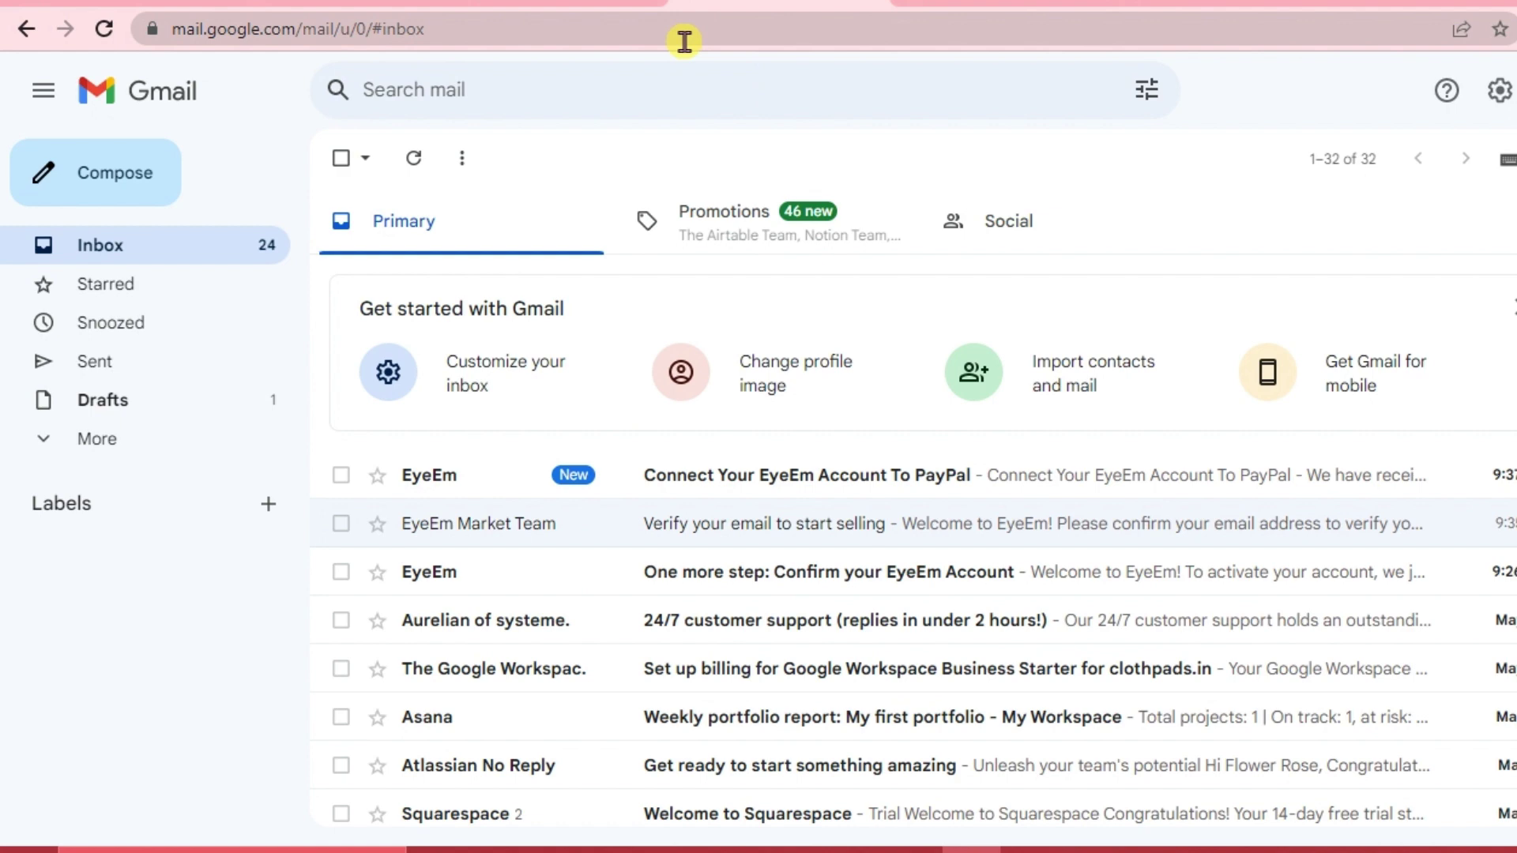
{"action": "left_click", "coordinate": [740, 476]}
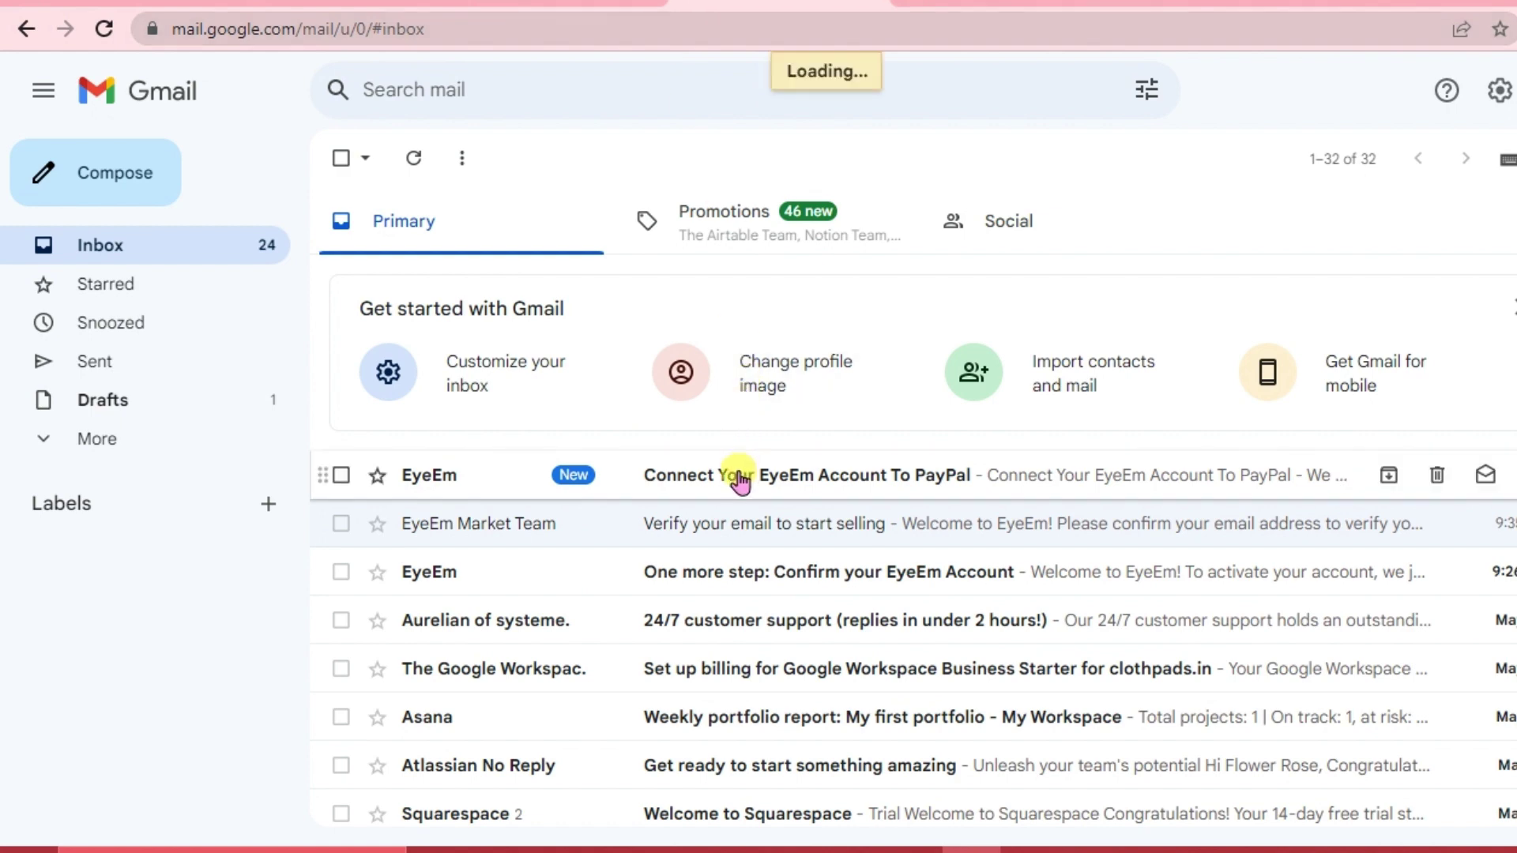
{"action": "scroll", "coordinate": [800, 624], "scroll_direction": "down", "scroll_amount": 1}
{"action": "scroll", "coordinate": [799, 624], "scroll_direction": "down", "scroll_amount": 1}
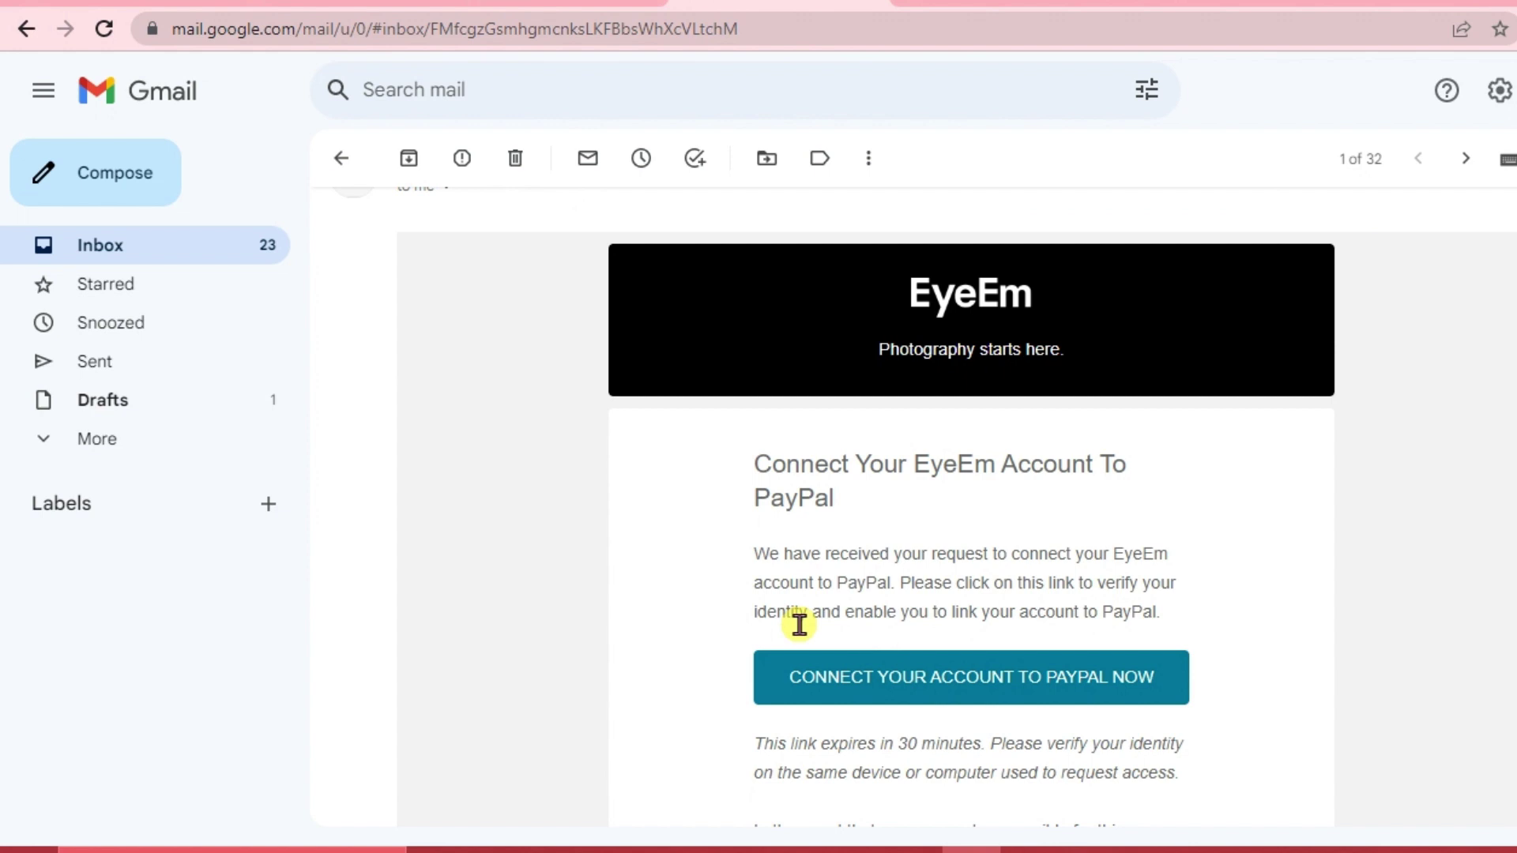
{"action": "left_click", "coordinate": [873, 674]}
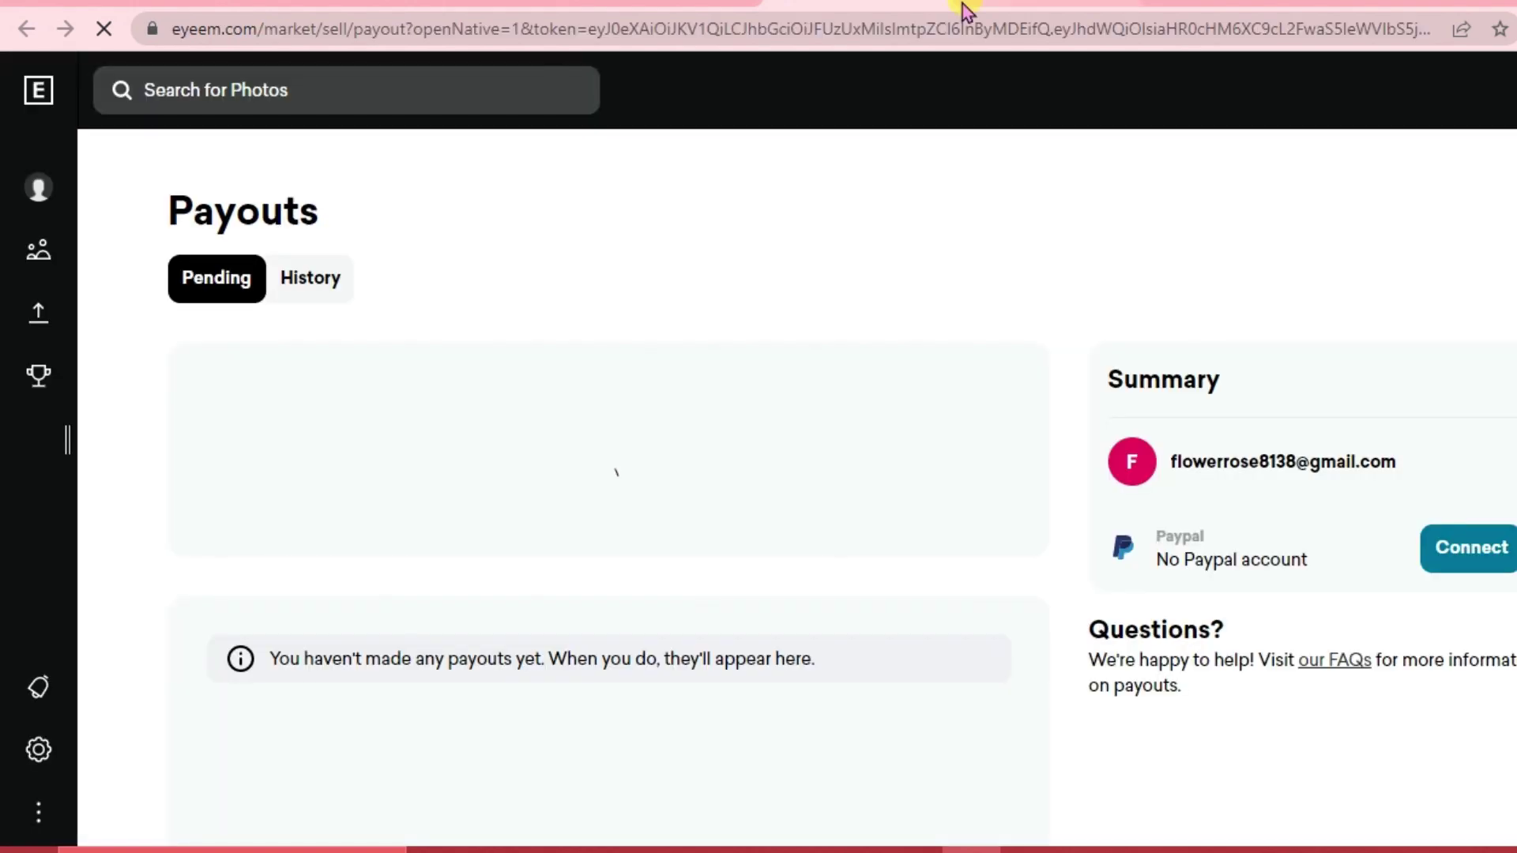
{"action": "scroll", "coordinate": [1187, 605], "scroll_direction": "down", "scroll_amount": 1}
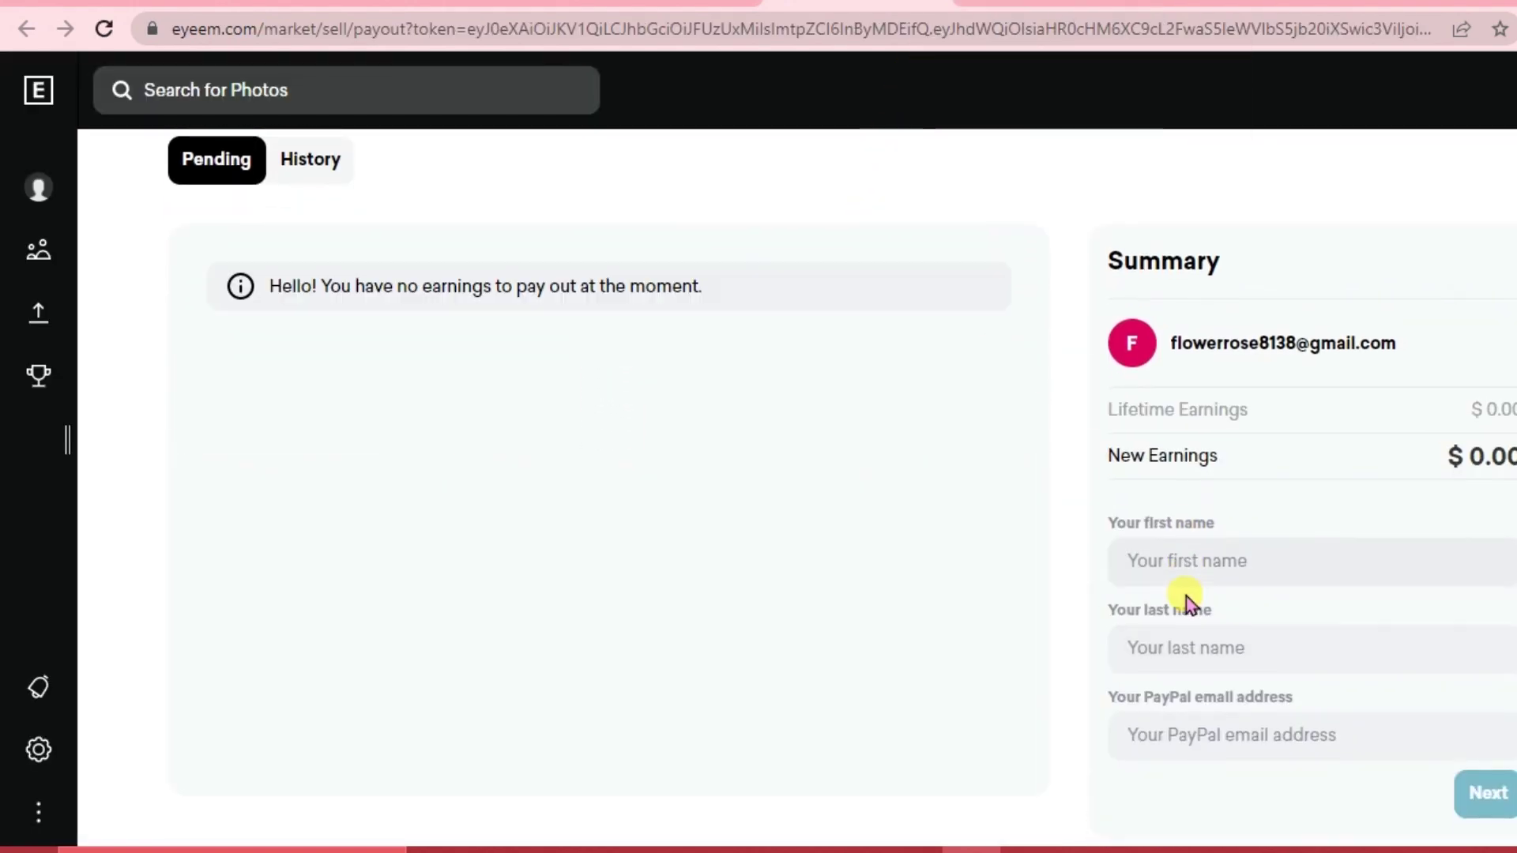
{"action": "scroll", "coordinate": [1186, 595], "scroll_direction": "down", "scroll_amount": 1}
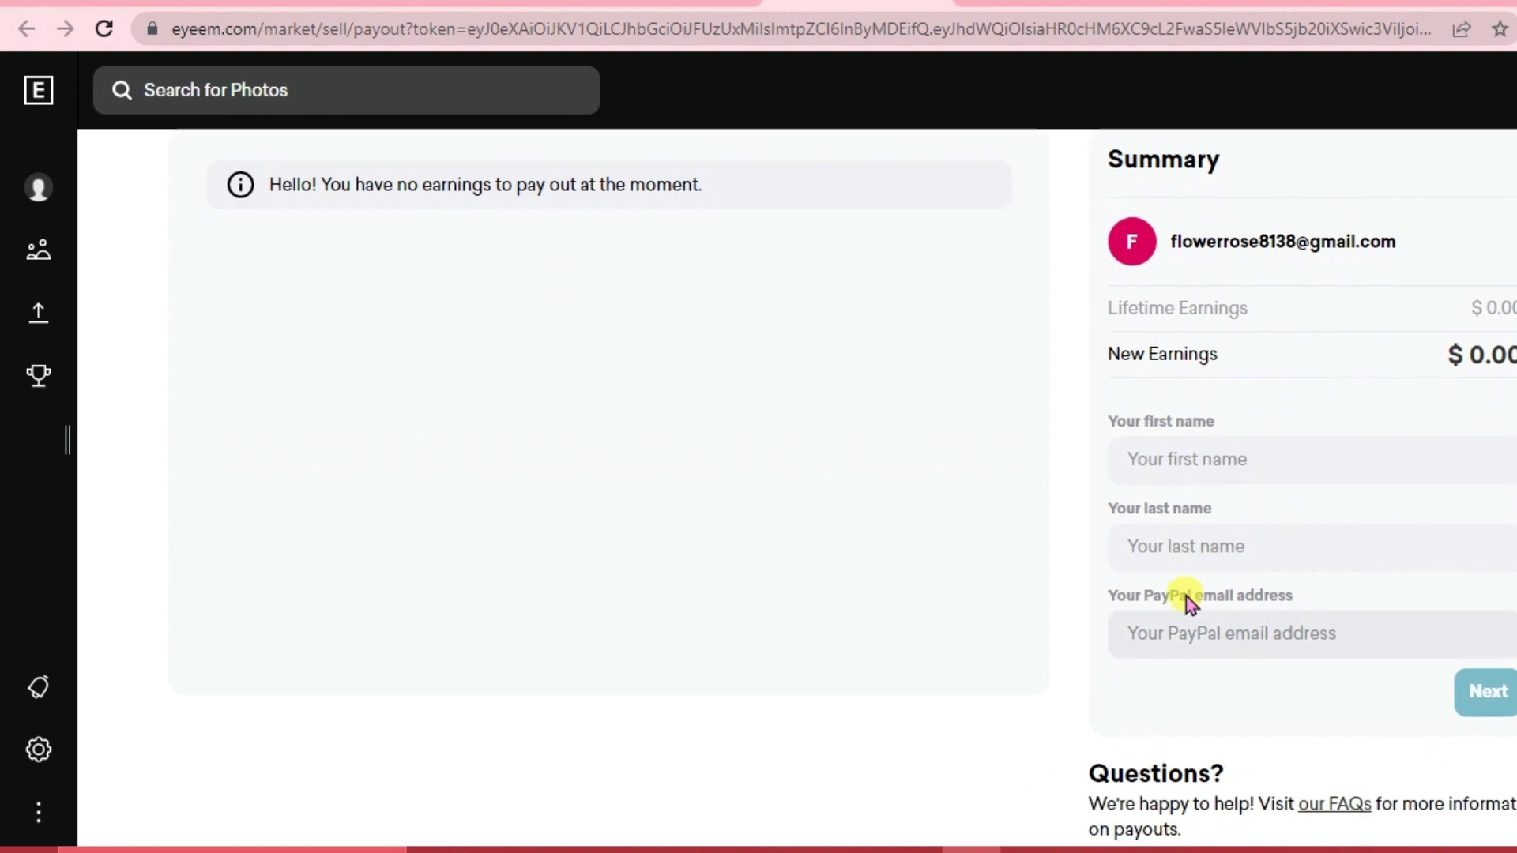
{"action": "left_click", "coordinate": [1221, 468]}
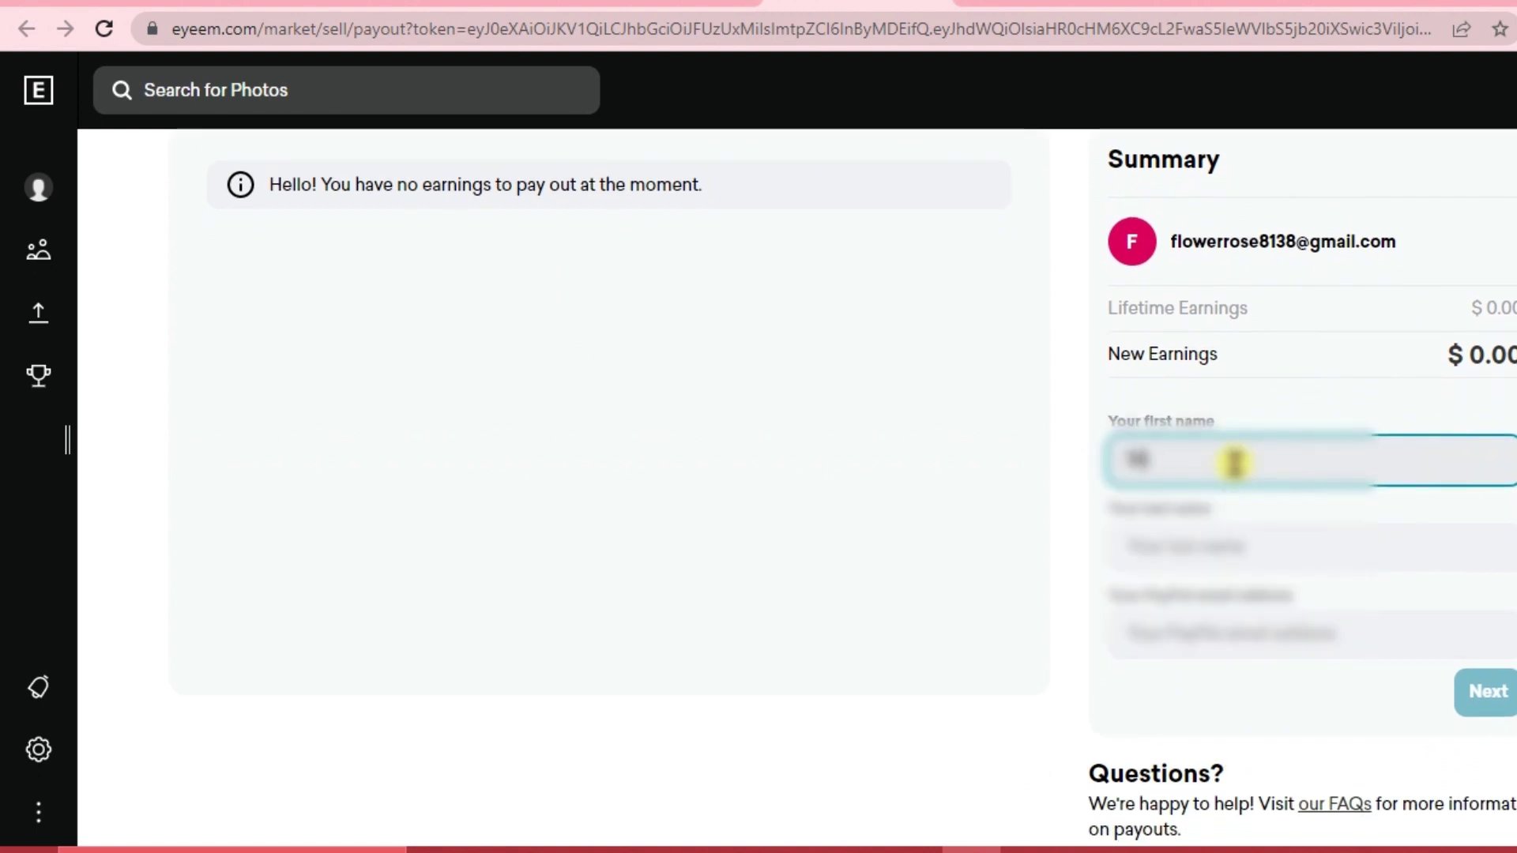
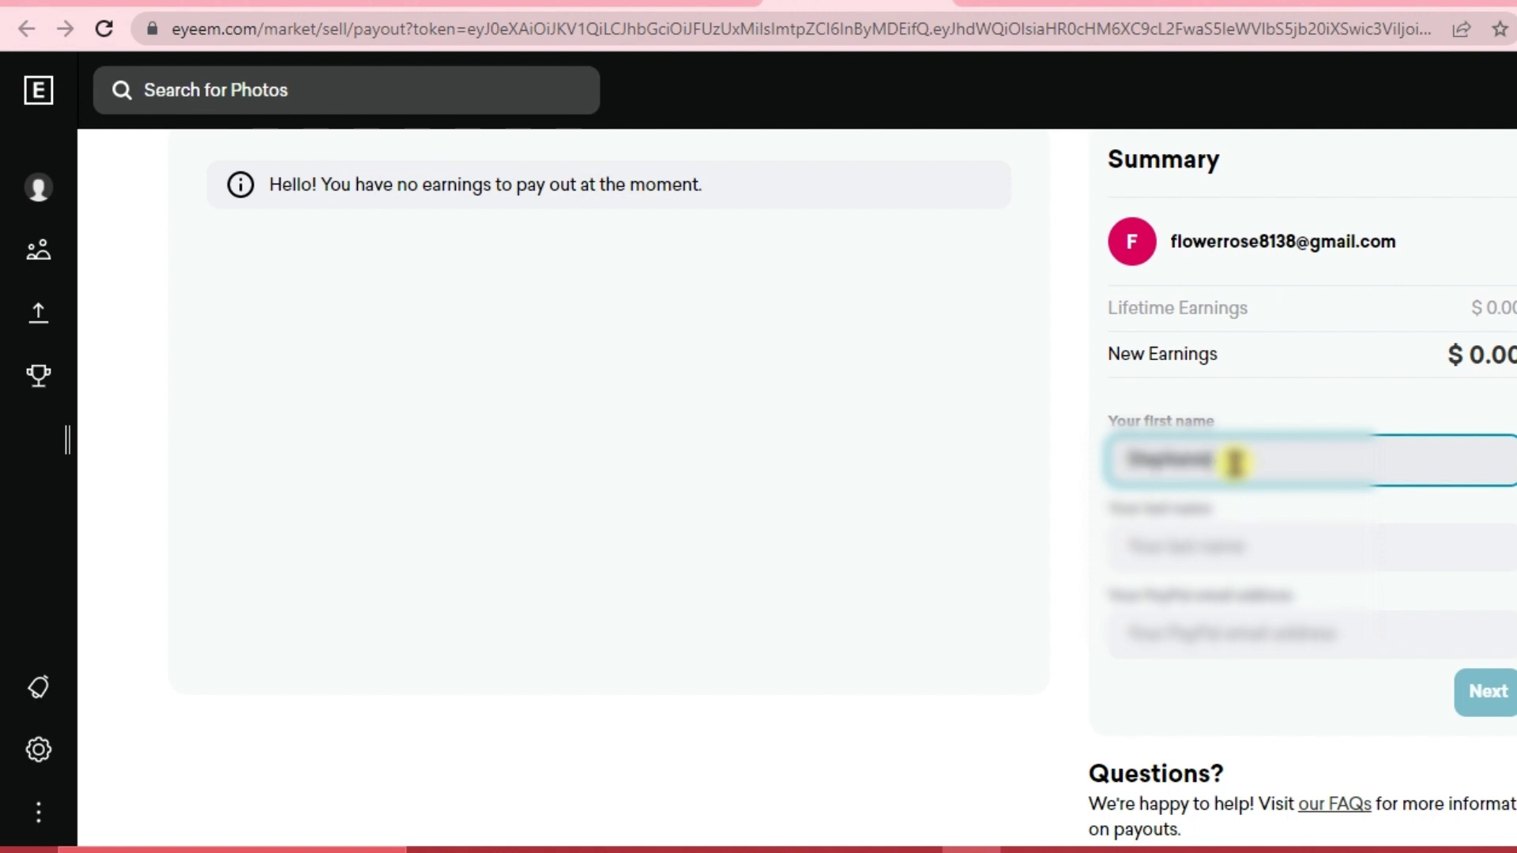
{"action": "left_click", "coordinate": [1168, 542]}
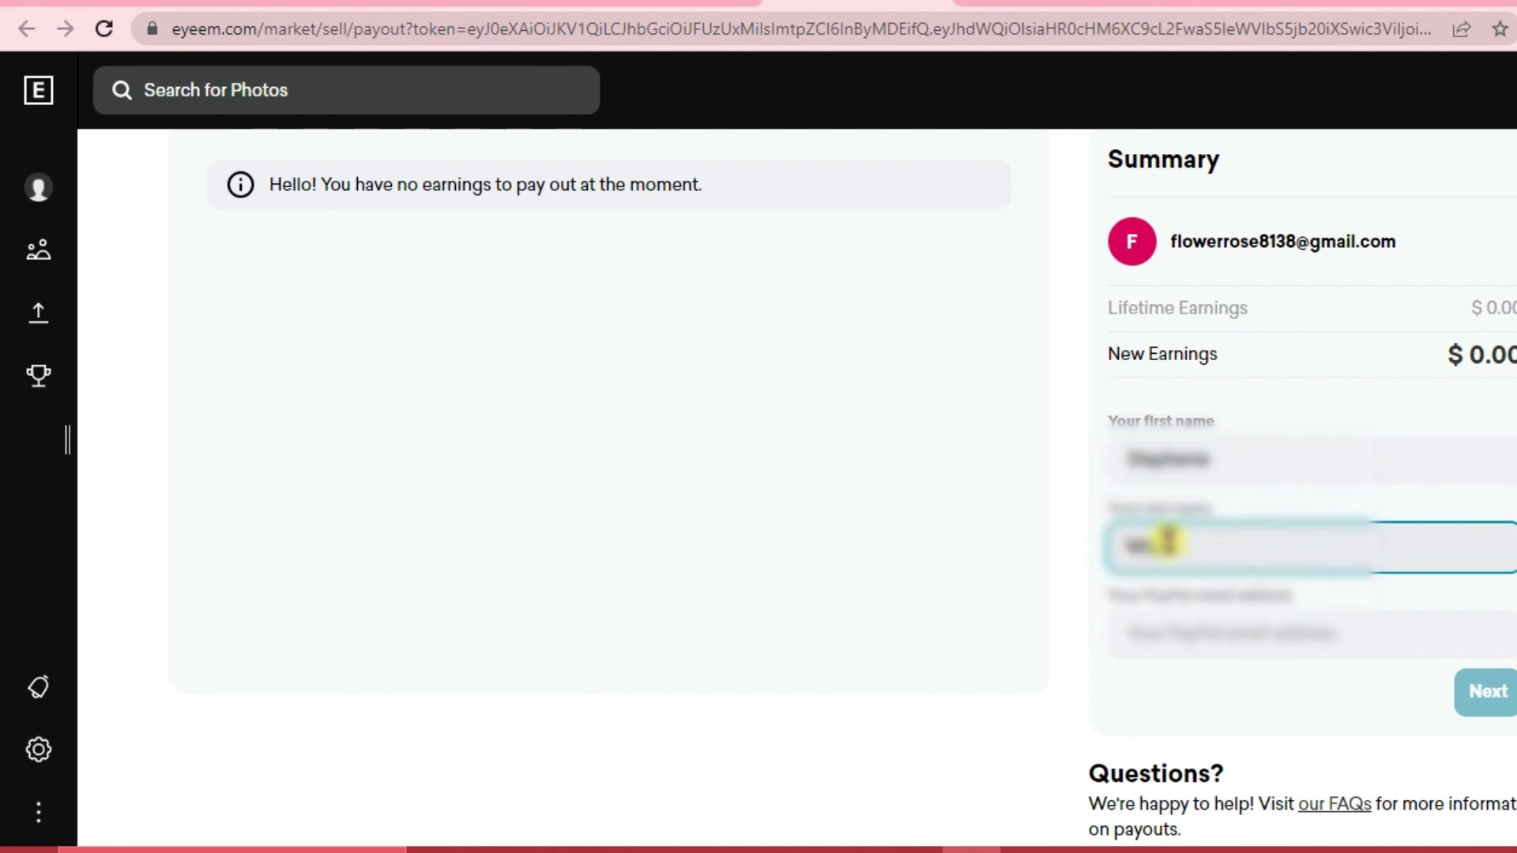
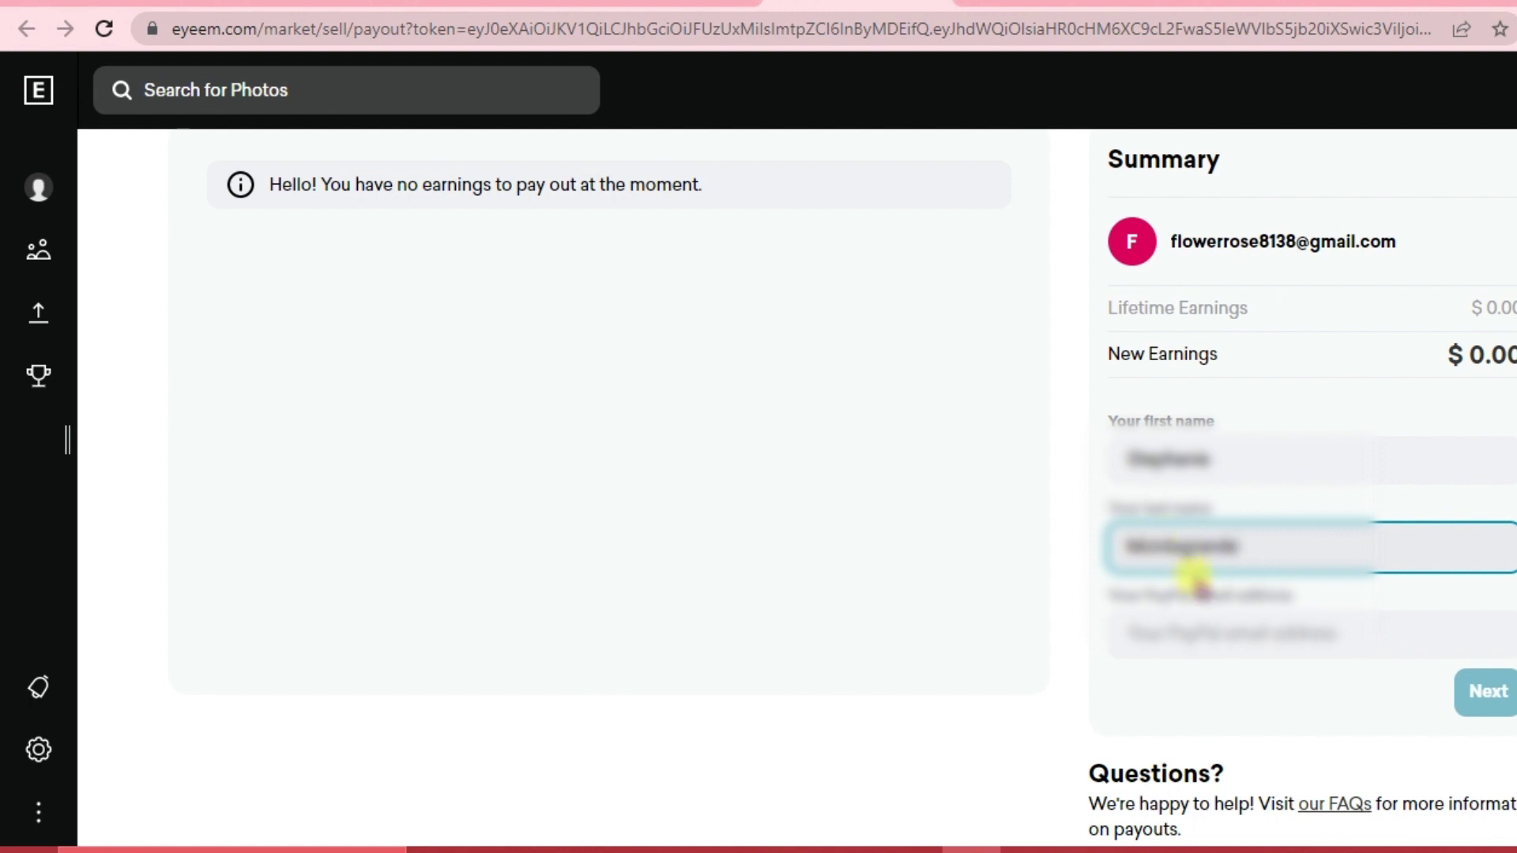
{"action": "left_click", "coordinate": [1208, 644]}
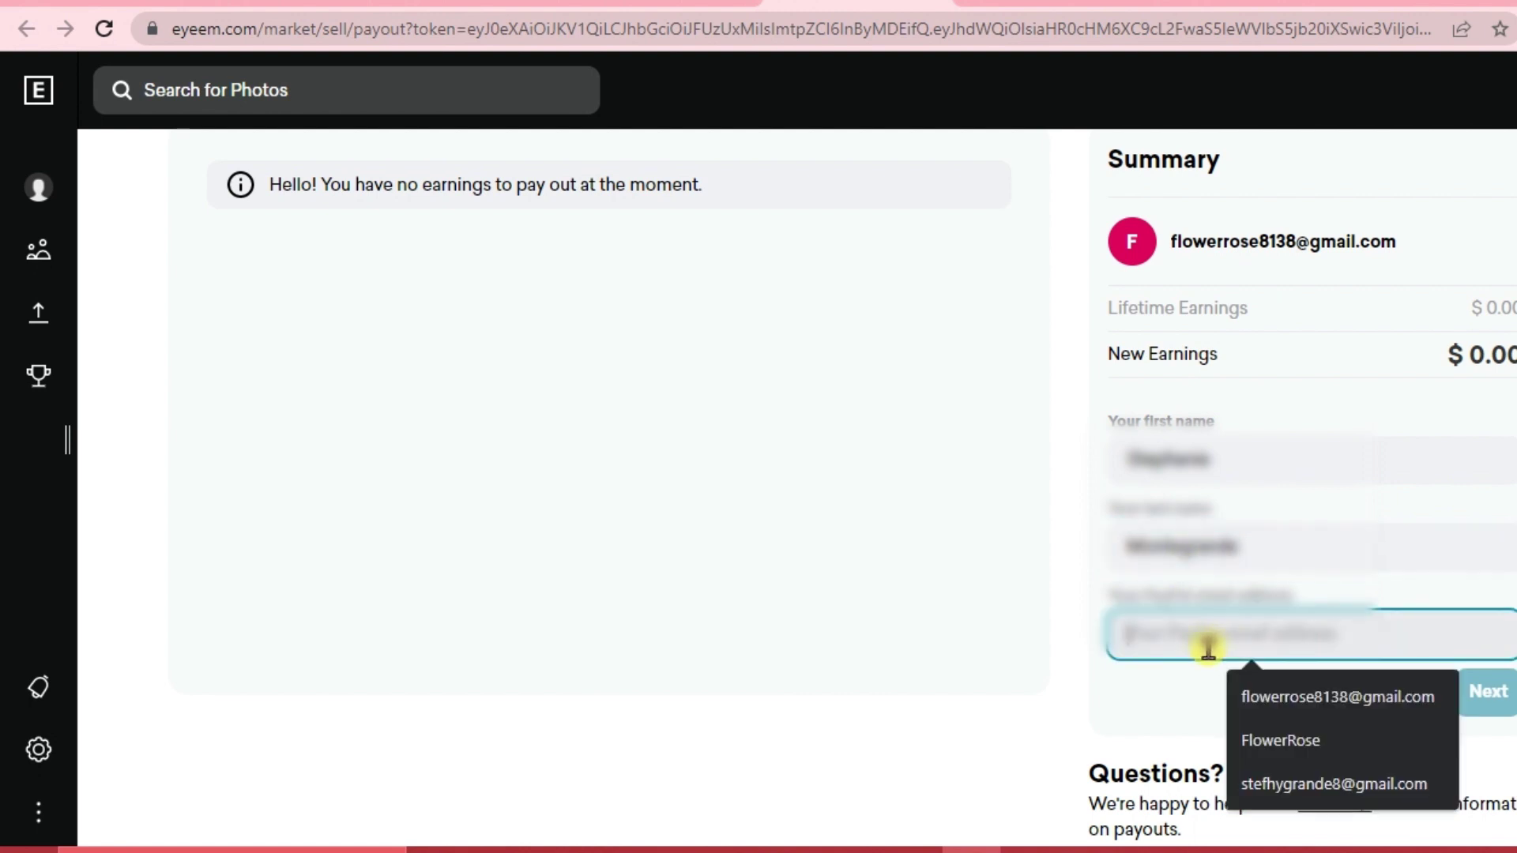
{"action": "left_click", "coordinate": [1337, 784]}
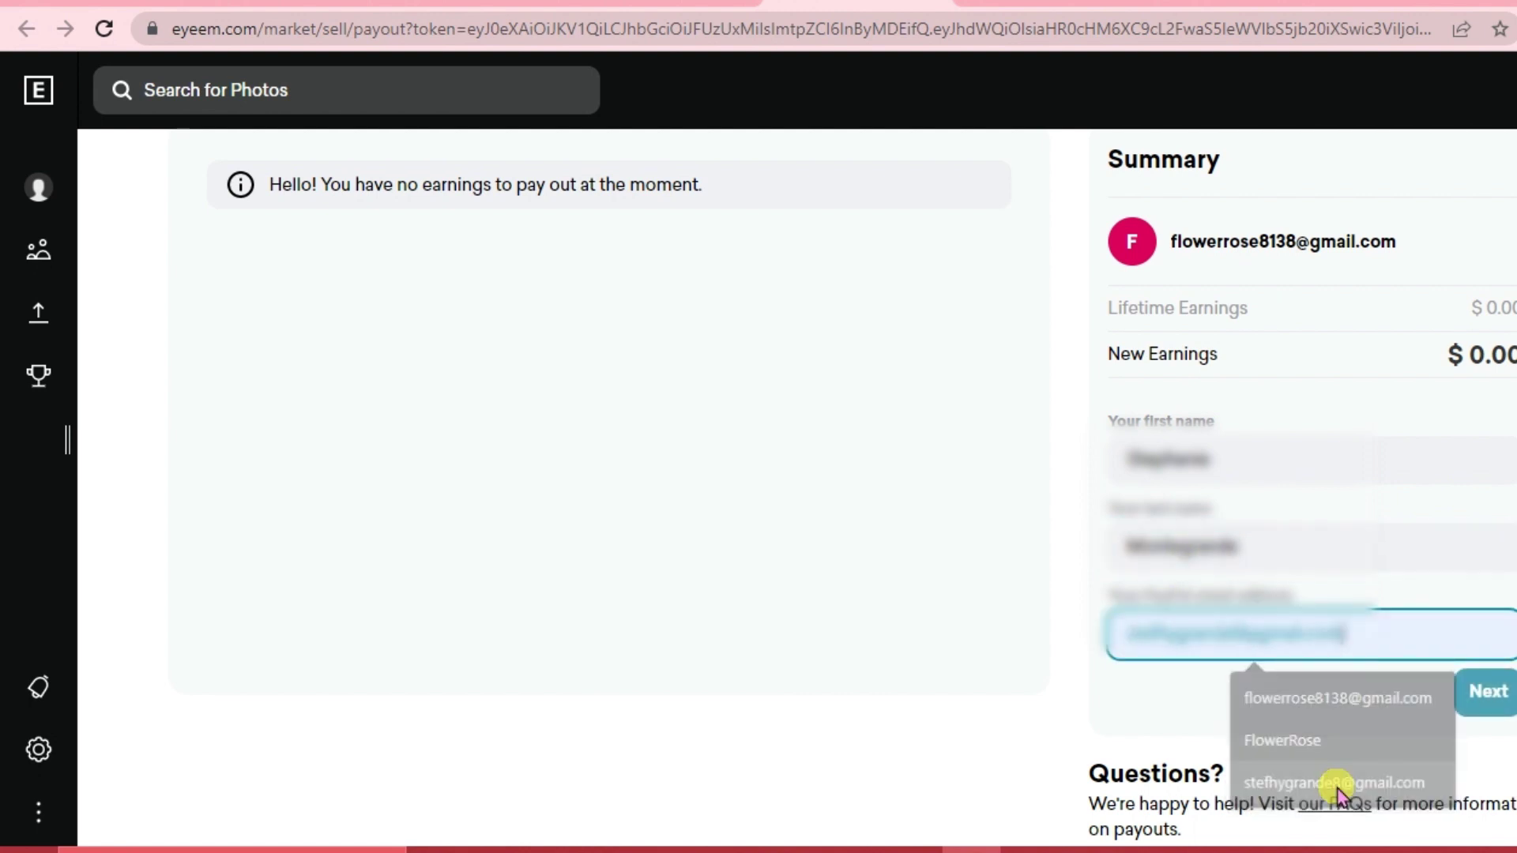
{"action": "left_click", "coordinate": [1484, 705]}
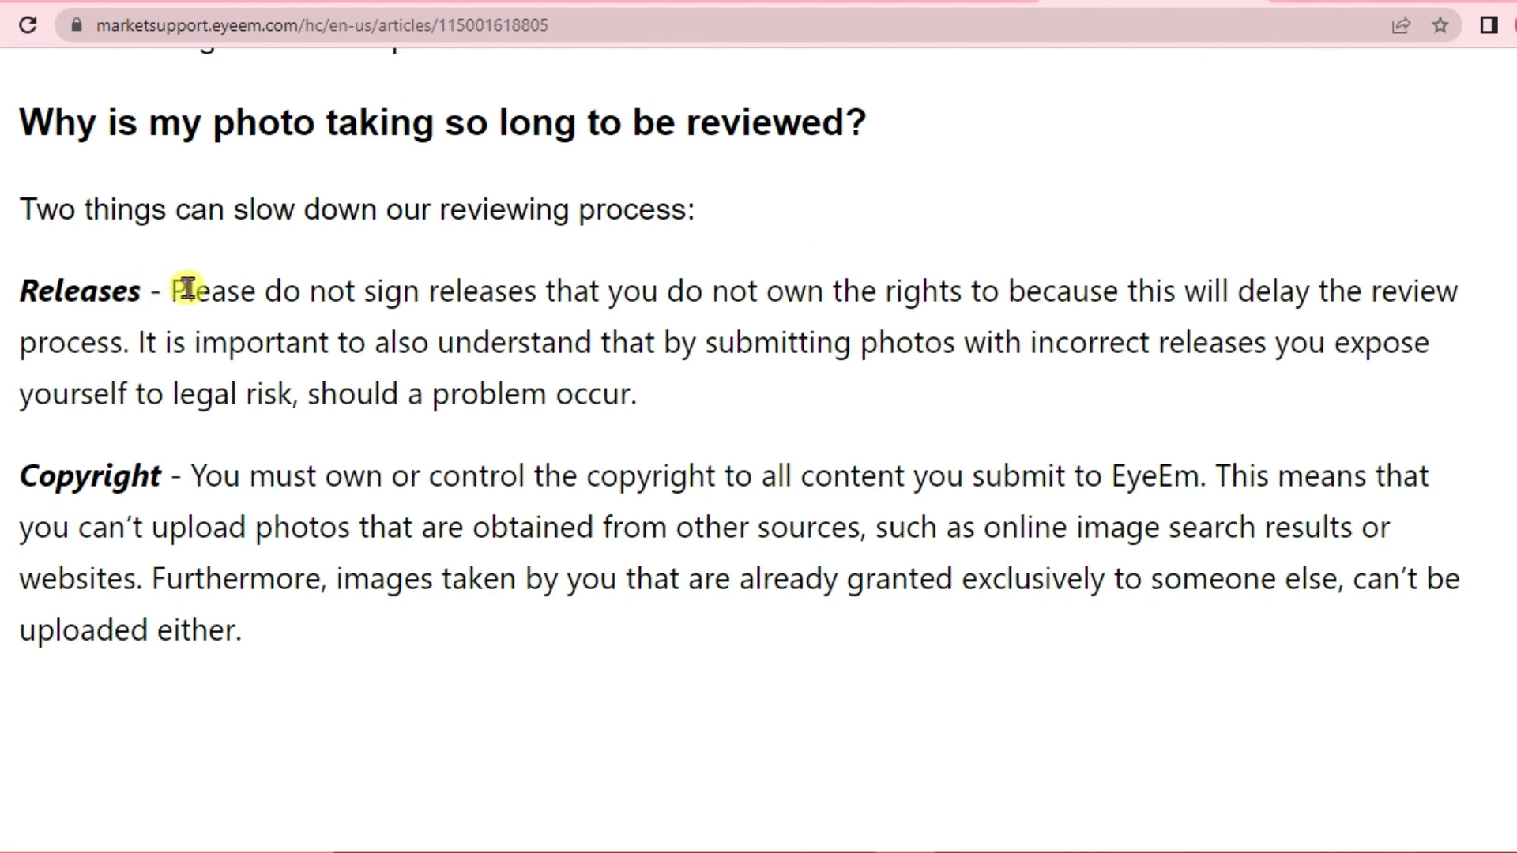
- Highlight the review-delay article's sentences on unsigned releases and owning the copyright
{"action": "mouse_move", "coordinate": [188, 288]}
{"action": "left_mouse_down"}
{"action": "mouse_move", "coordinate": [1156, 295]}
{"action": "mouse_move", "coordinate": [909, 294]}
{"action": "mouse_move", "coordinate": [127, 370]}
{"action": "left_mouse_up"}
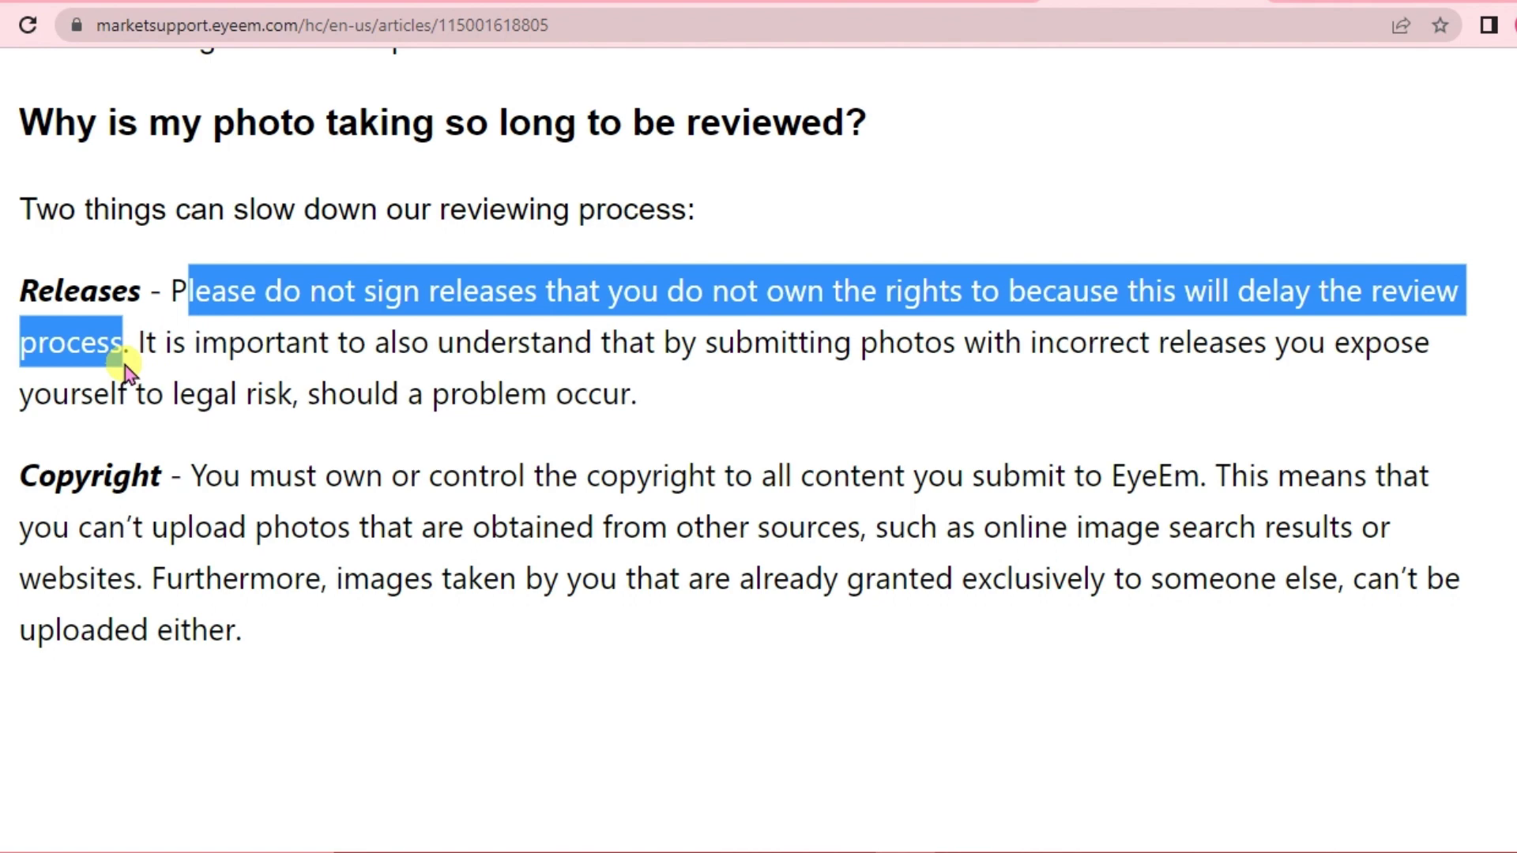
{"action": "left_click", "coordinate": [719, 382]}
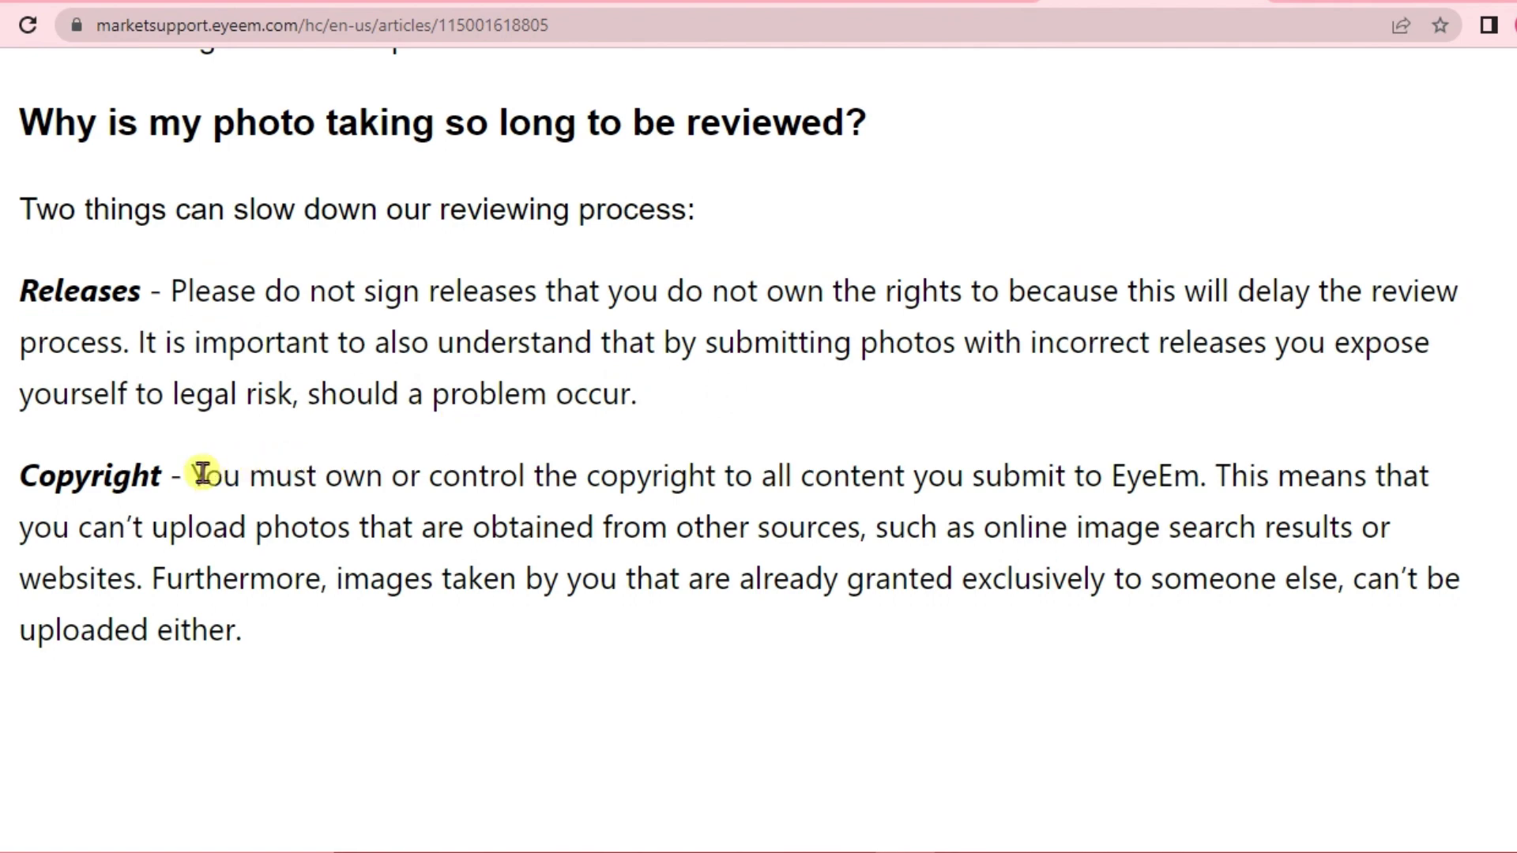
{"action": "left_click_drag", "start_coordinate": [202, 474], "coordinate": [1241, 480]}
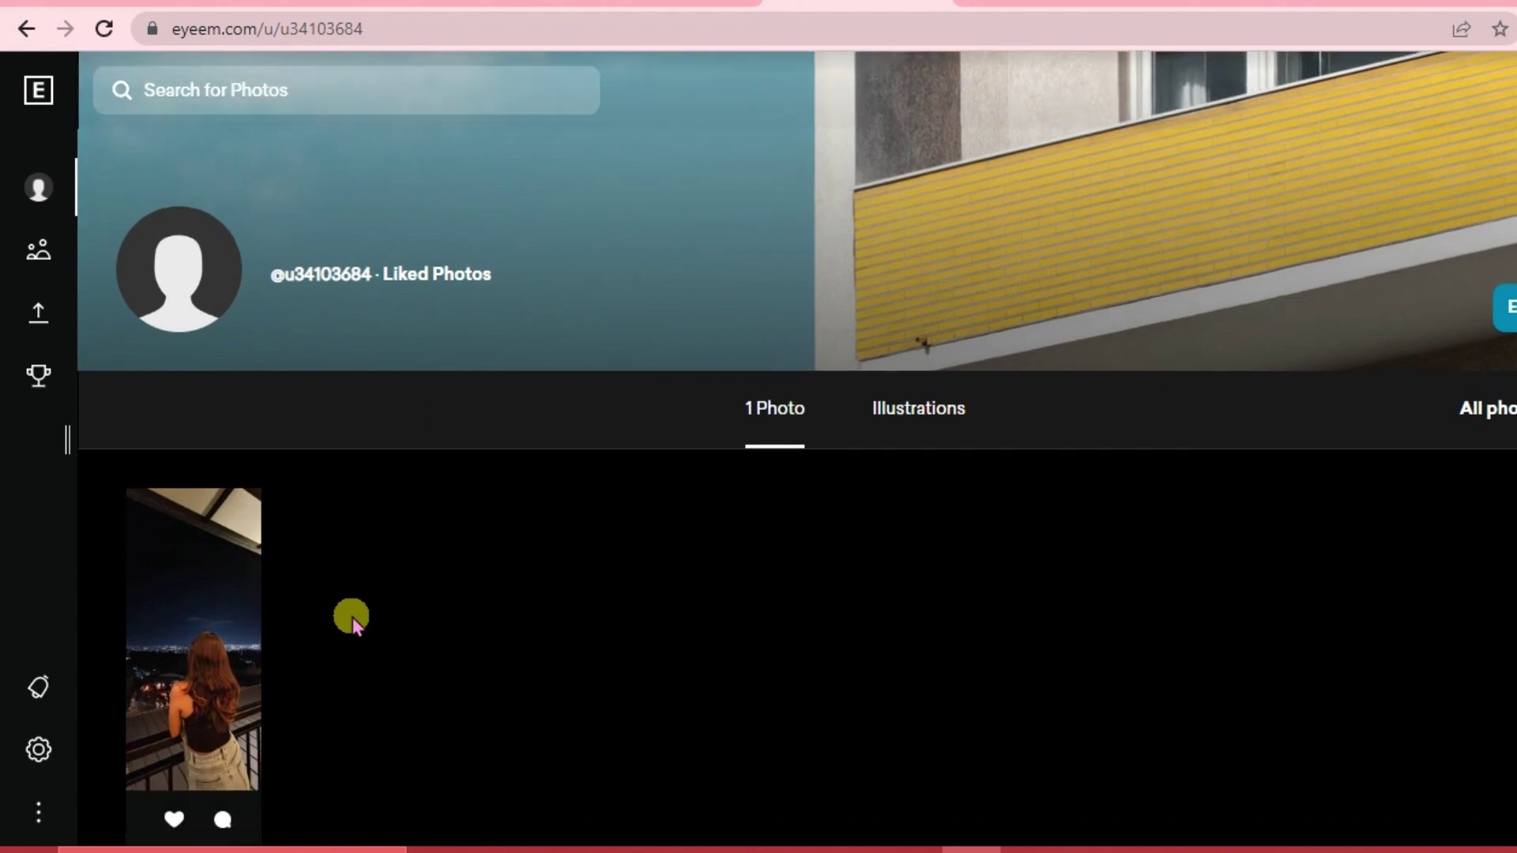
- Open the Starry Night photo from the profile and review its caption, tags and Under Review status
{"action": "scroll", "coordinate": [352, 618], "scroll_direction": "down", "scroll_amount": 2}
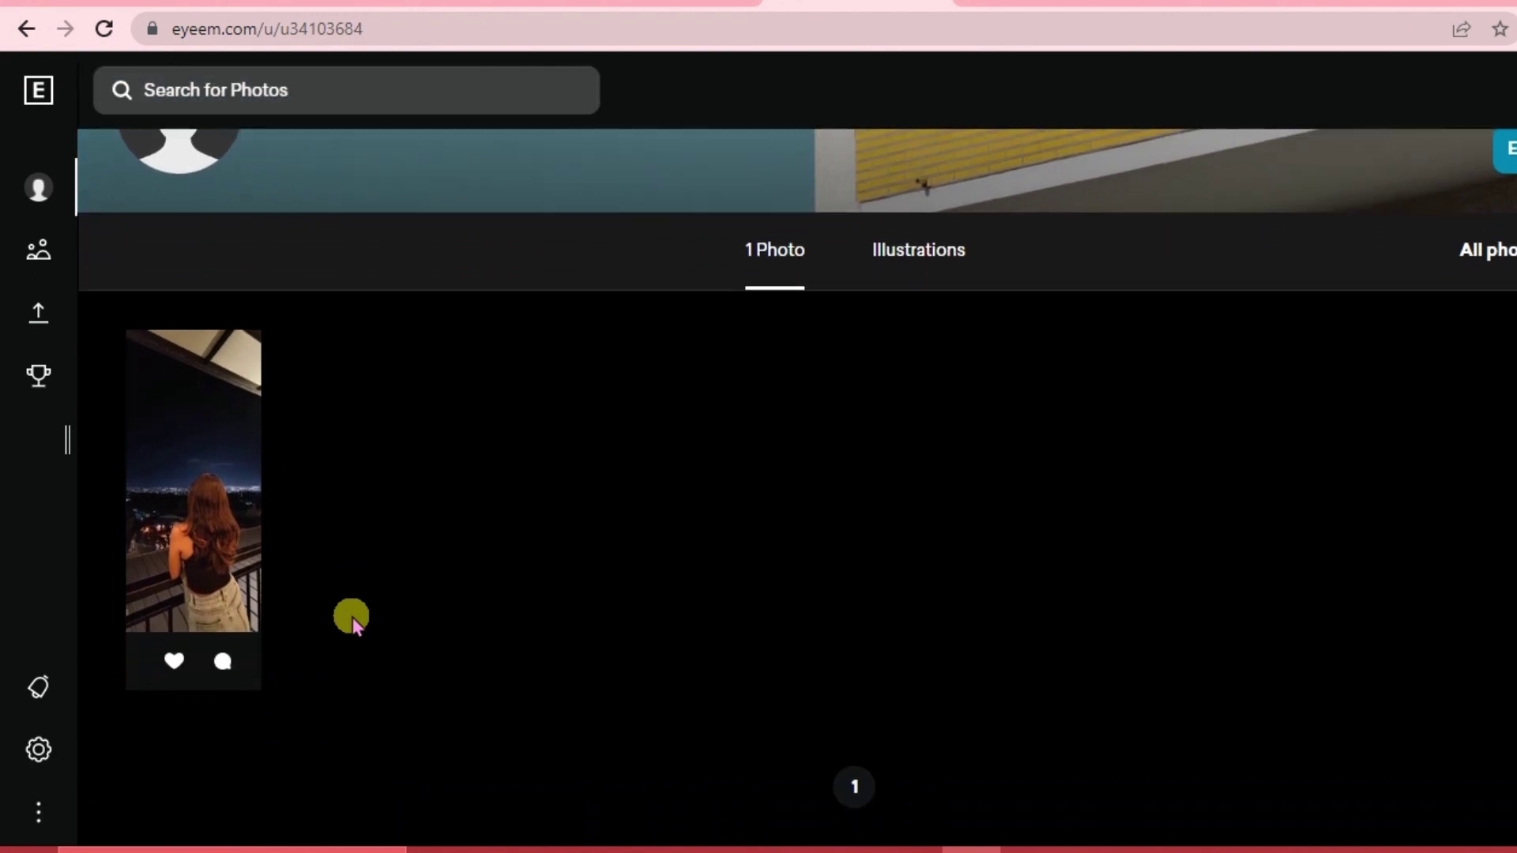
{"action": "left_click", "coordinate": [204, 545]}
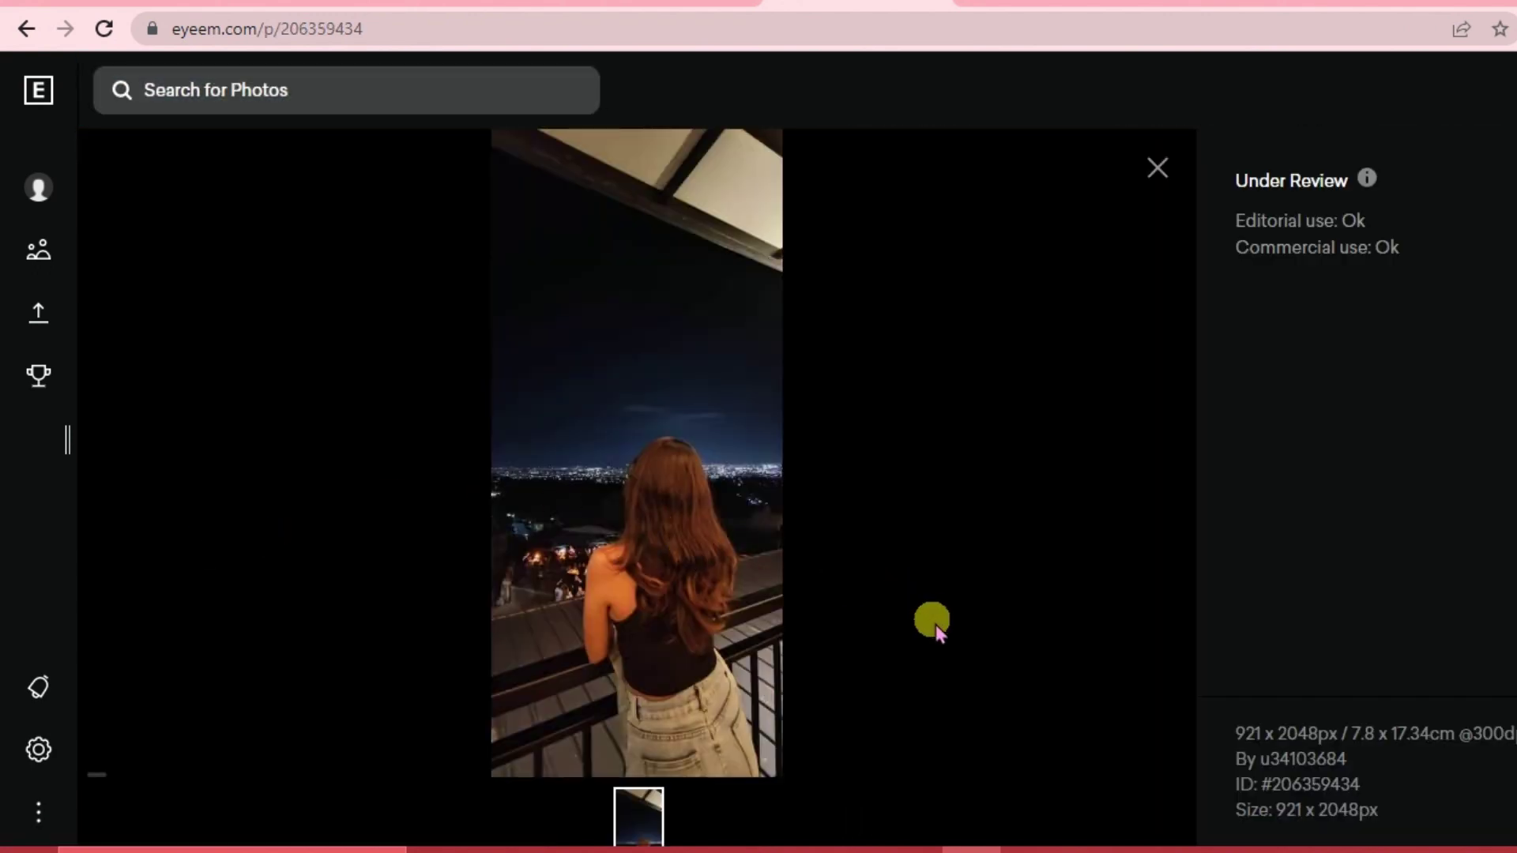
{"action": "scroll", "coordinate": [937, 628], "scroll_direction": "down", "scroll_amount": 2}
{"action": "scroll", "coordinate": [942, 636], "scroll_direction": "down", "scroll_amount": 5}
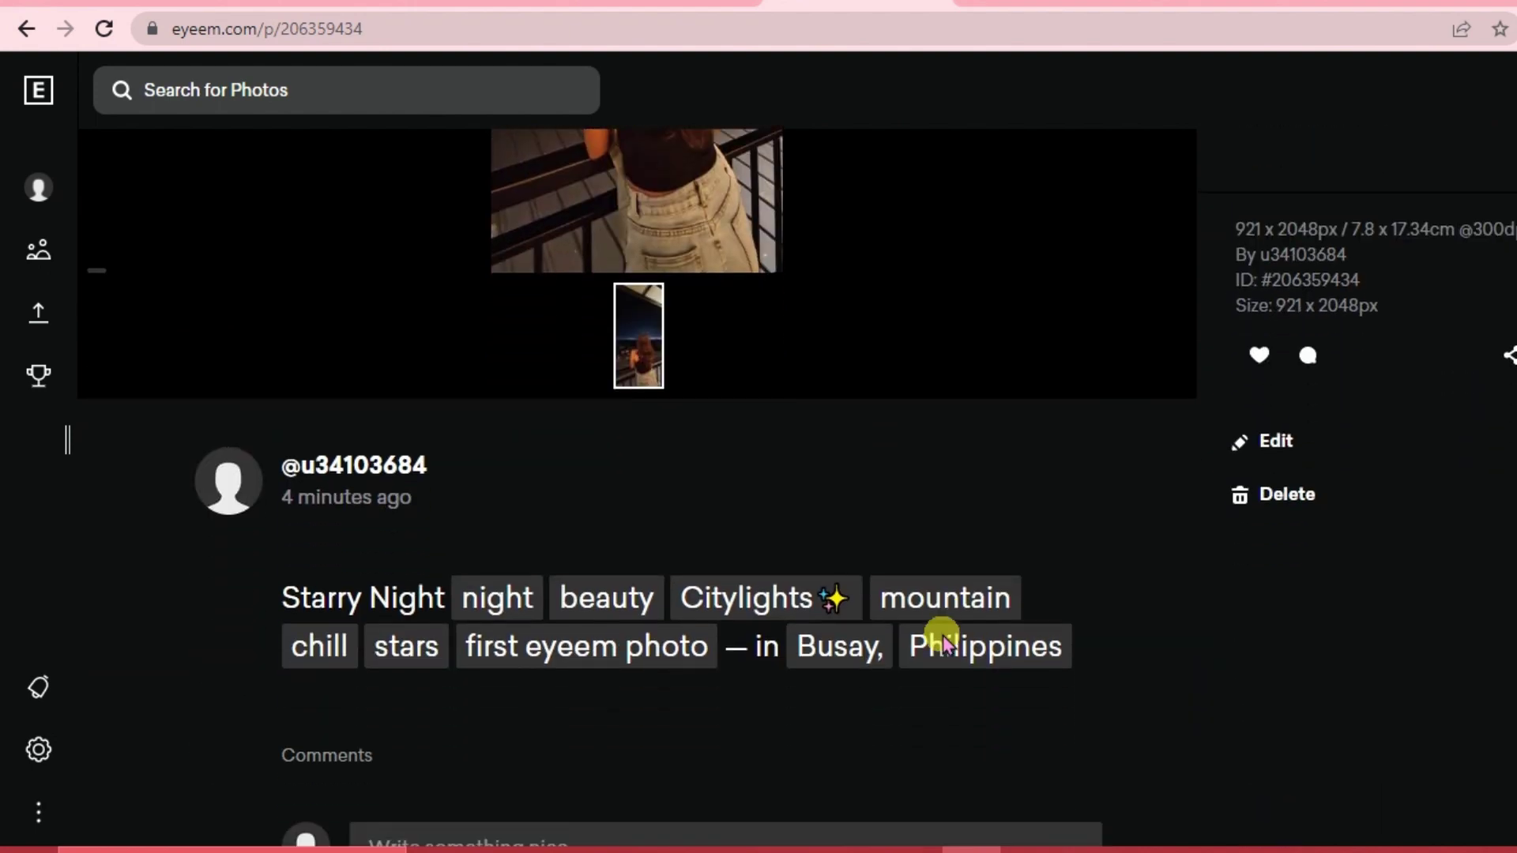
{"action": "scroll", "coordinate": [942, 635], "scroll_direction": "down", "scroll_amount": 4}
{"action": "scroll", "coordinate": [941, 636], "scroll_direction": "down", "scroll_amount": 4}
{"action": "scroll", "coordinate": [942, 635], "scroll_direction": "up", "scroll_amount": 7}
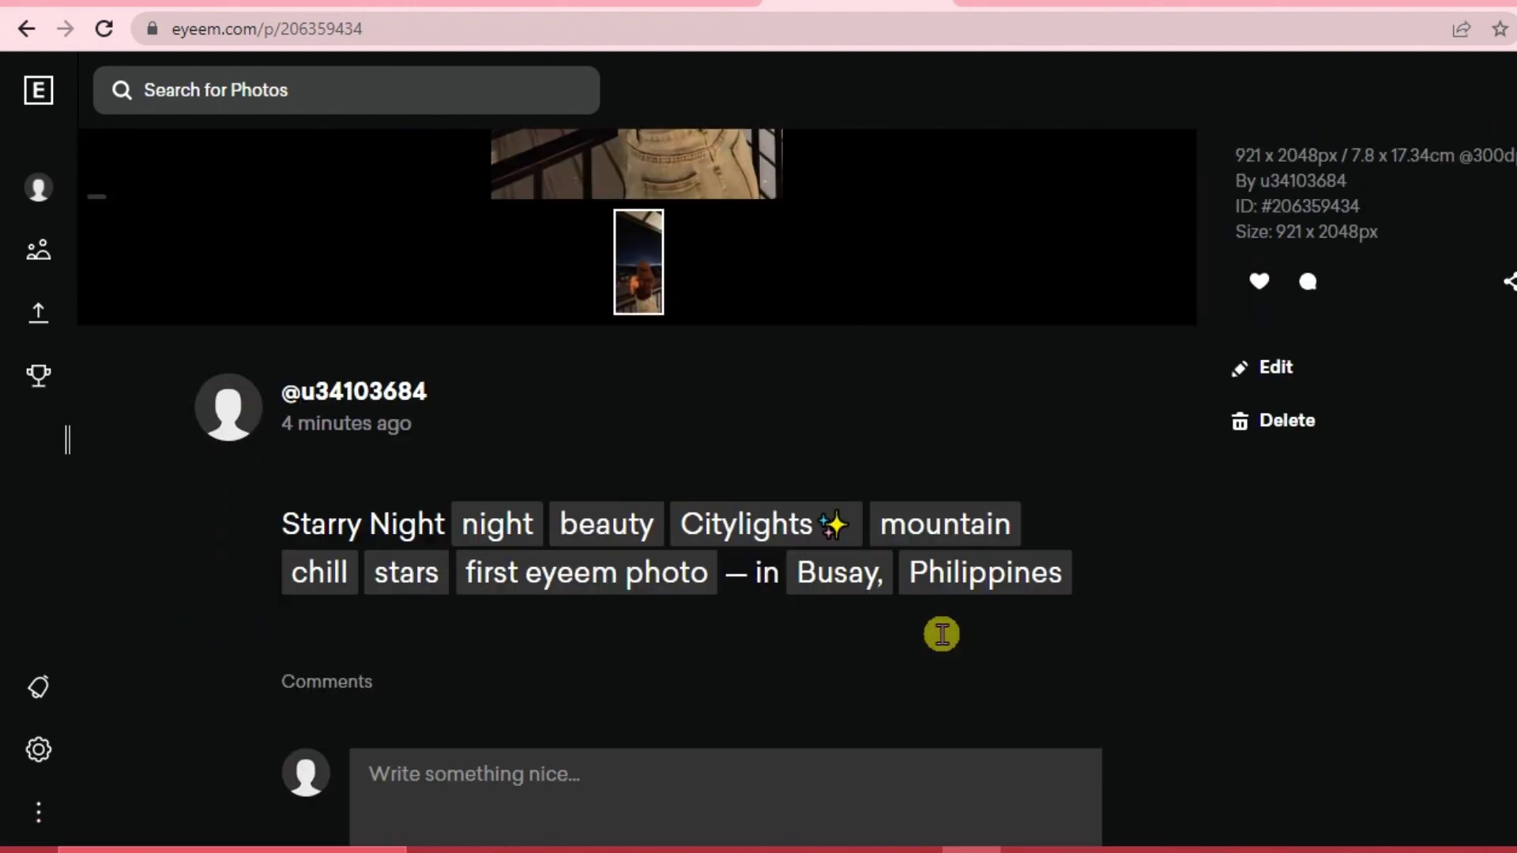
{"action": "scroll", "coordinate": [942, 636], "scroll_direction": "up", "scroll_amount": 4}
{"action": "scroll", "coordinate": [942, 635], "scroll_direction": "up", "scroll_amount": 2}
{"action": "scroll", "coordinate": [951, 575], "scroll_direction": "up", "scroll_amount": 2}
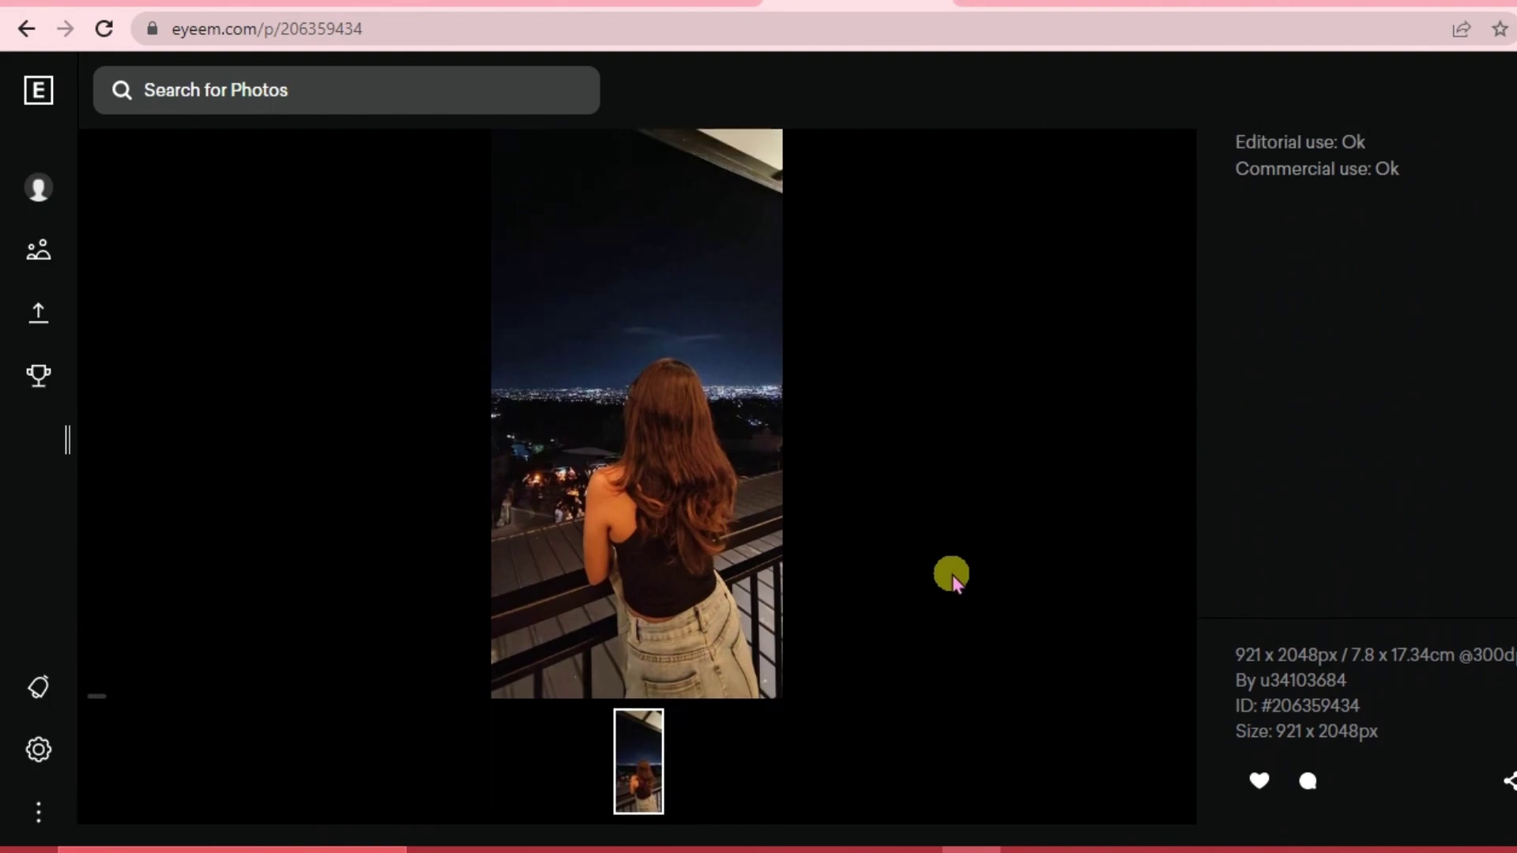